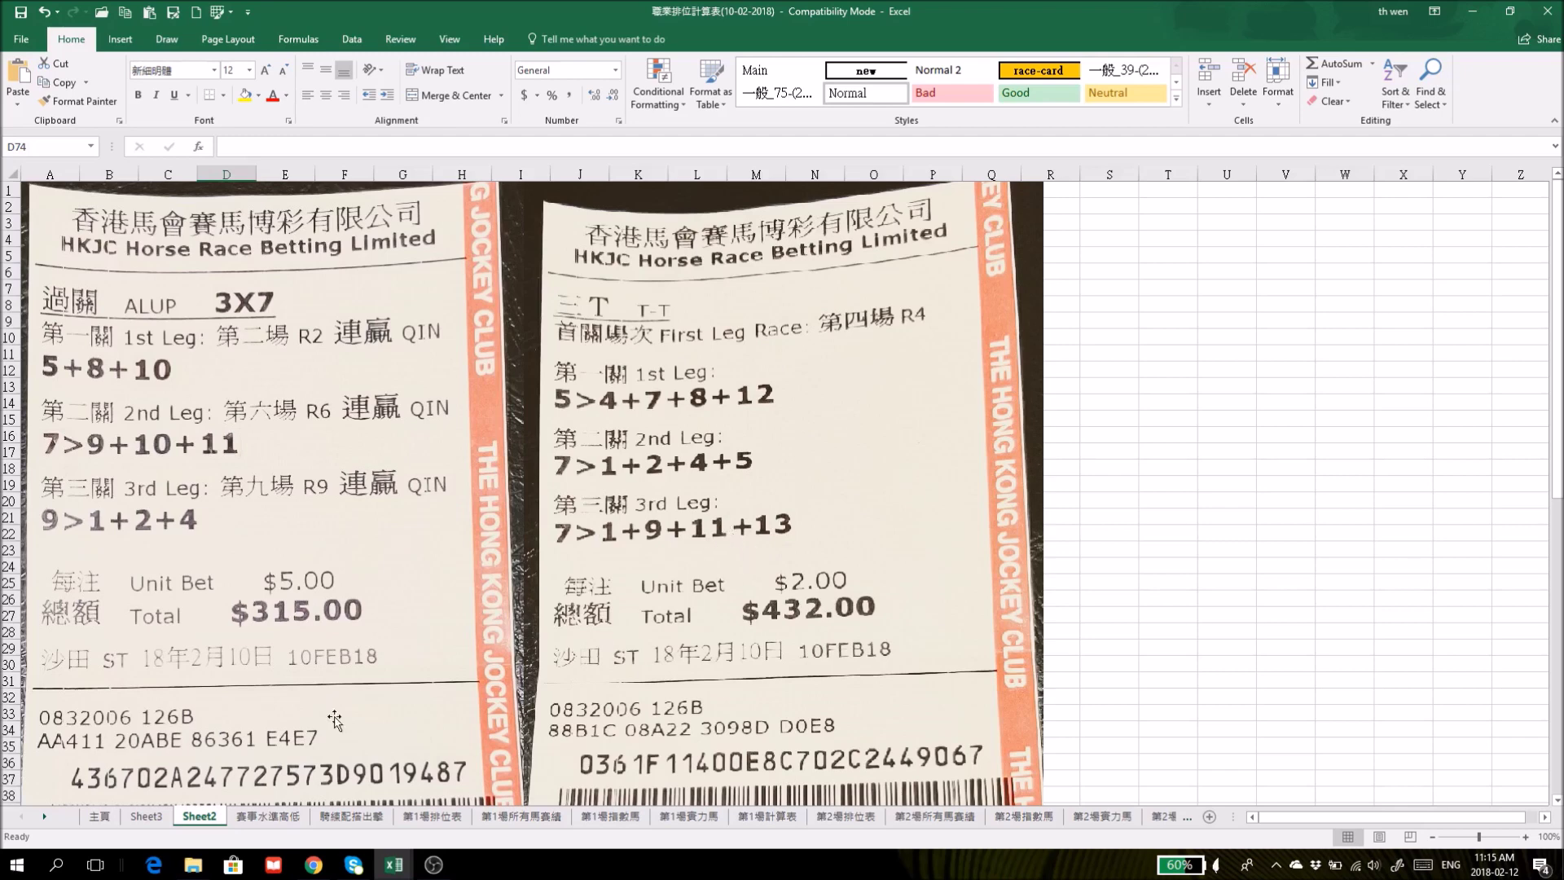
# Read the subscriber's letter on Sheet3 enlarged to 160%, and go back to Sheet2.
pyautogui.click(146, 815)
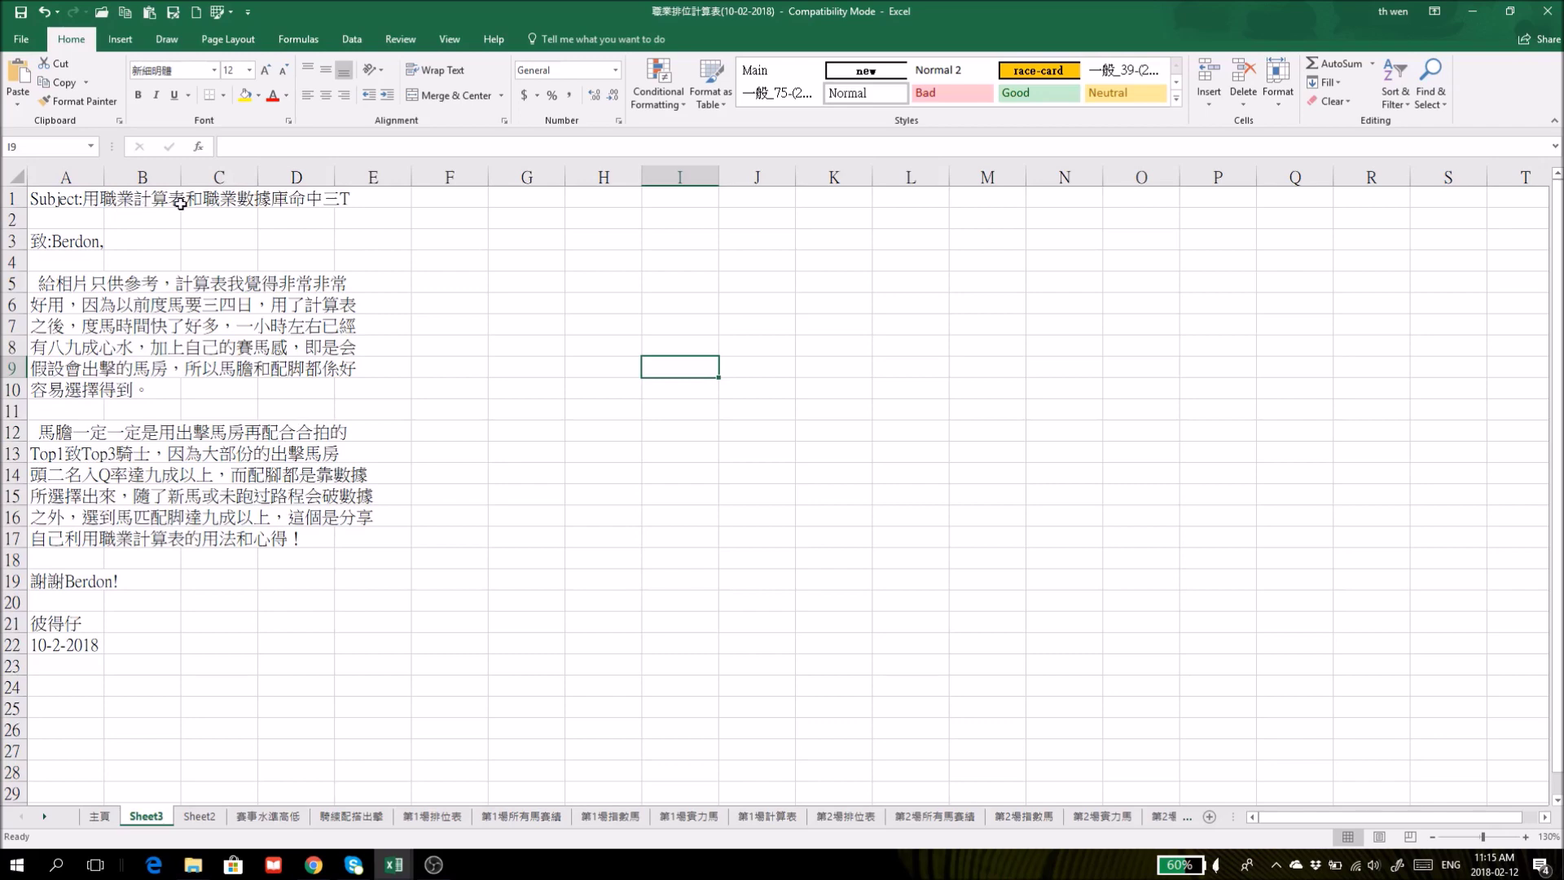
pyautogui.click(1525, 837)
pyautogui.click(1525, 837)
pyautogui.click(1525, 837)
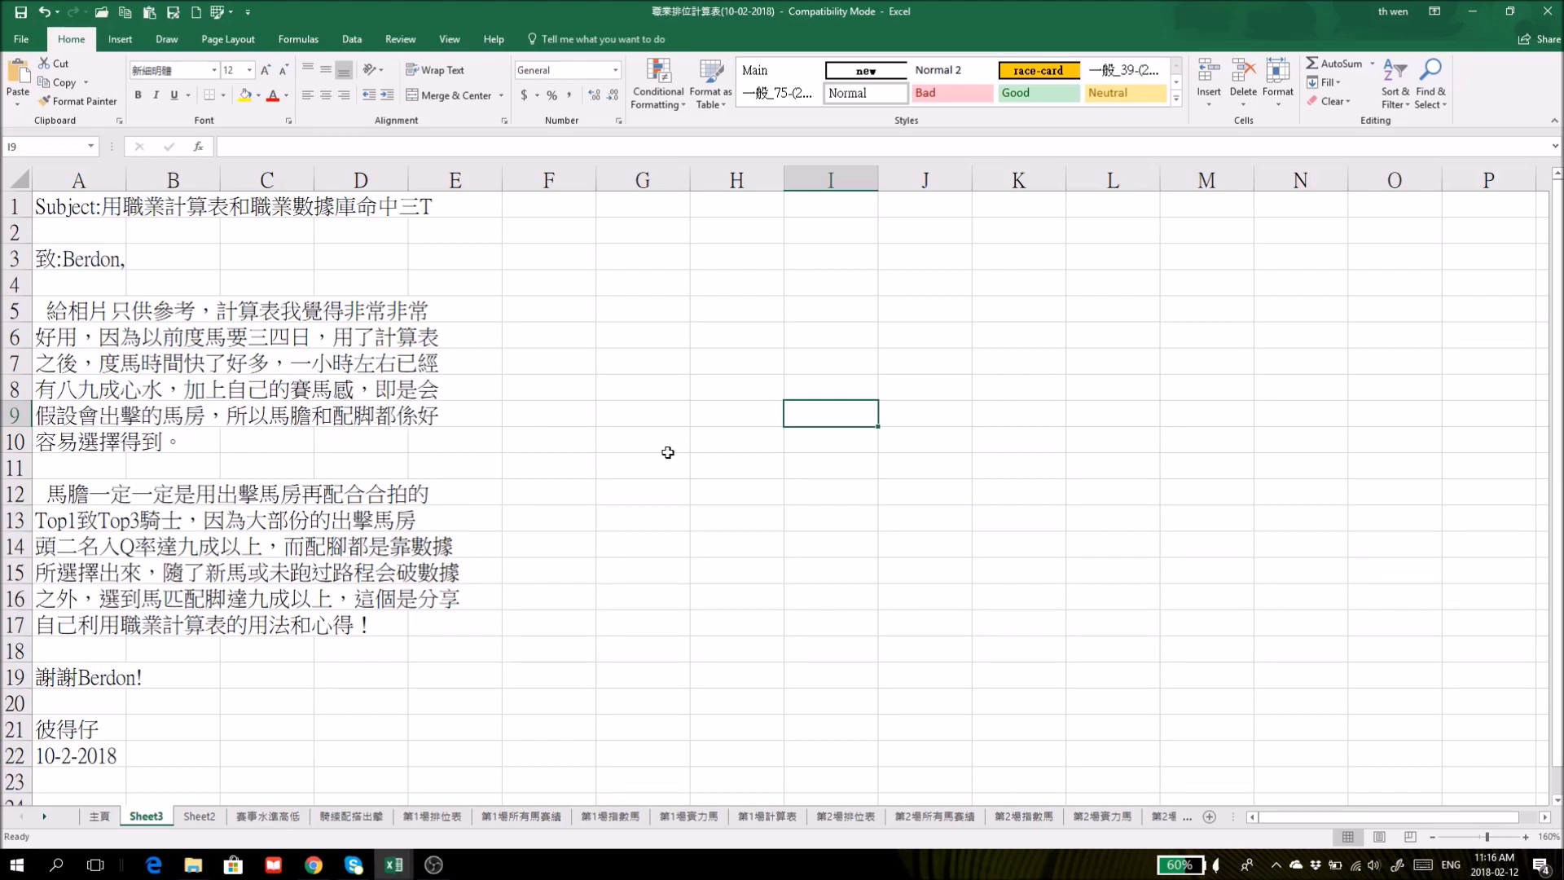
pyautogui.scroll(-1, 665, 452)
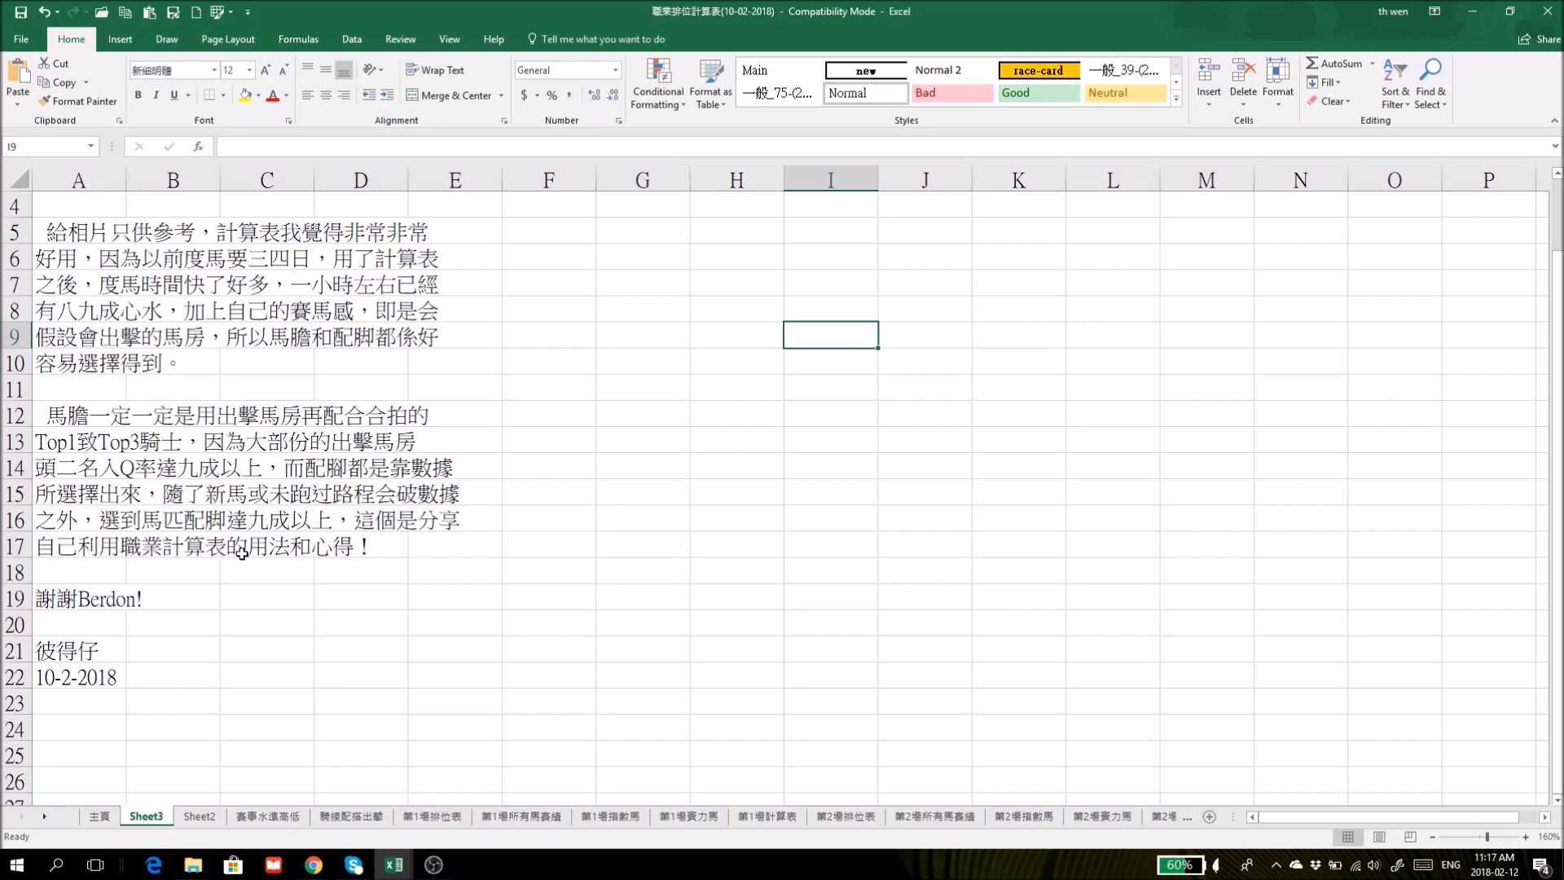
pyautogui.scroll(1, 485, 555)
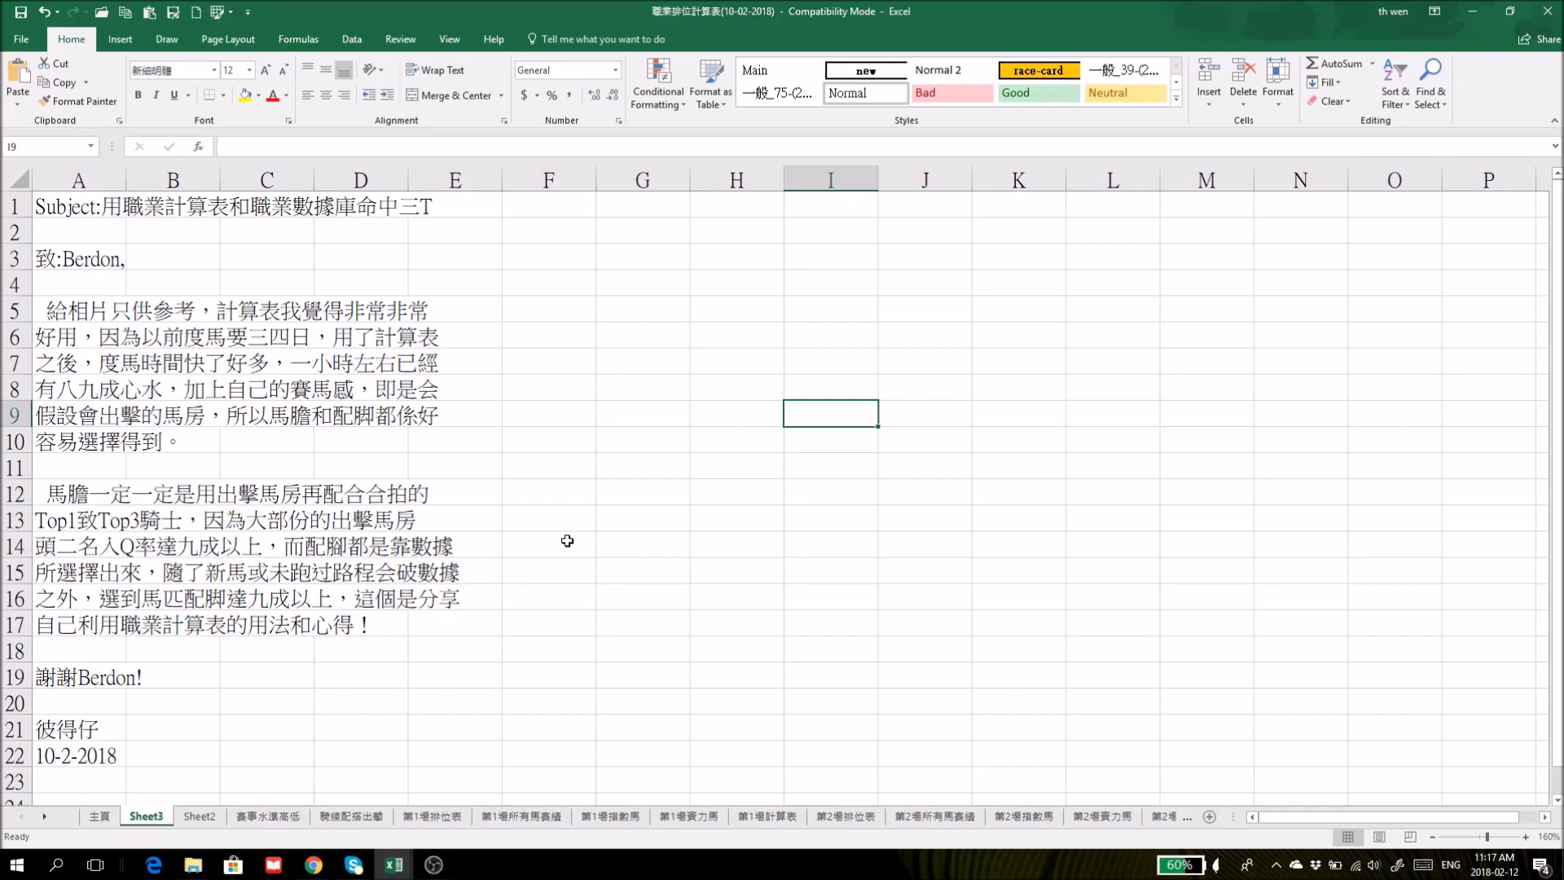
pyautogui.click(200, 817)
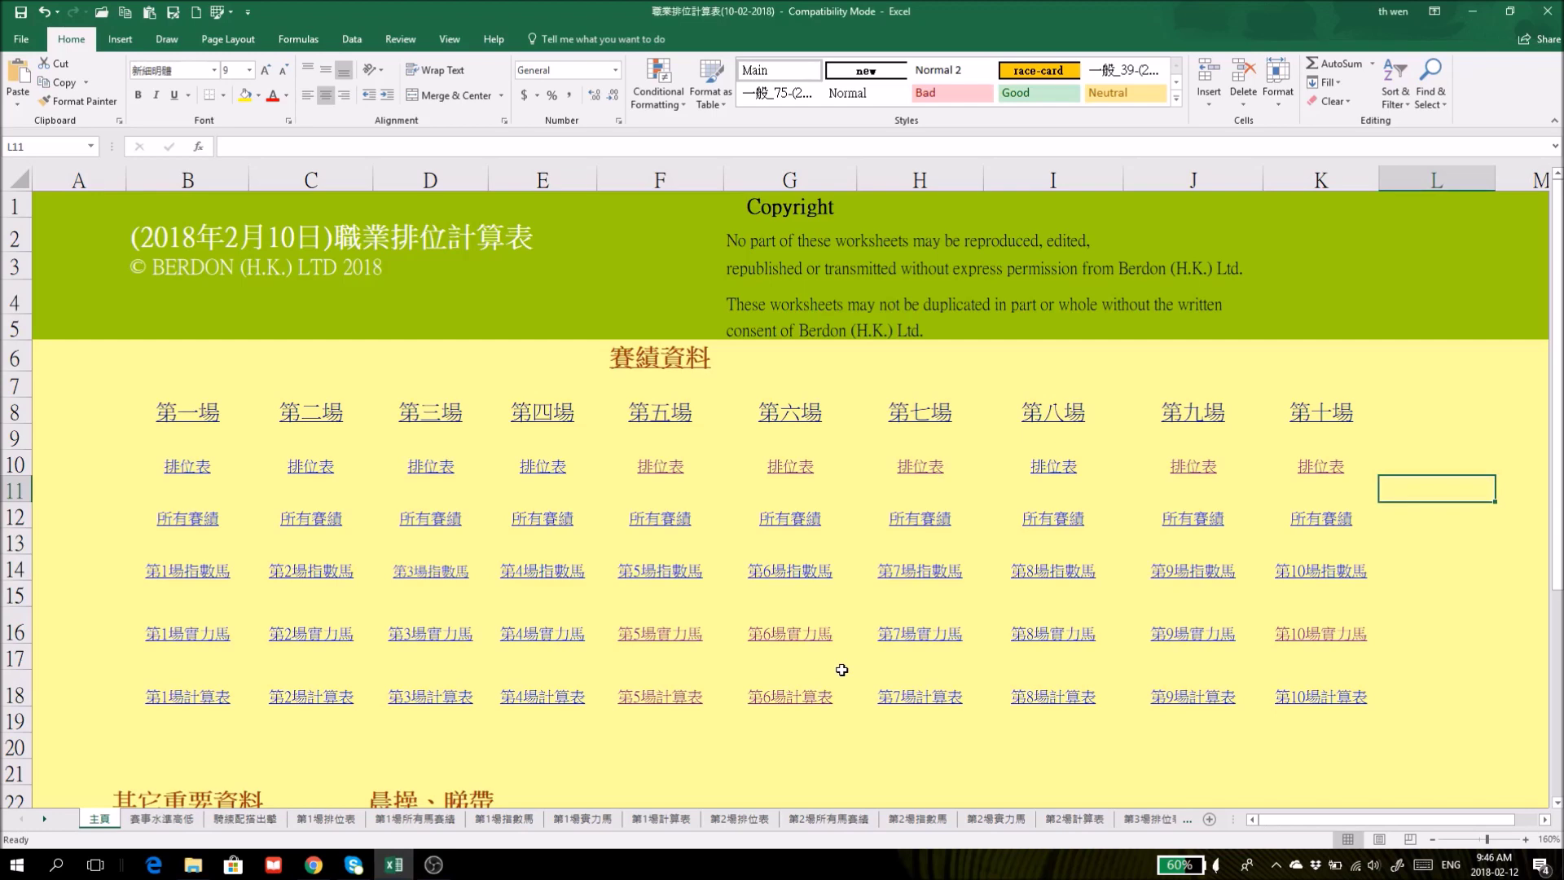
# View the race 5 排位表, highlight the 幸運時代 entry from name to weight, and return to the main page.
pyautogui.click(661, 467)
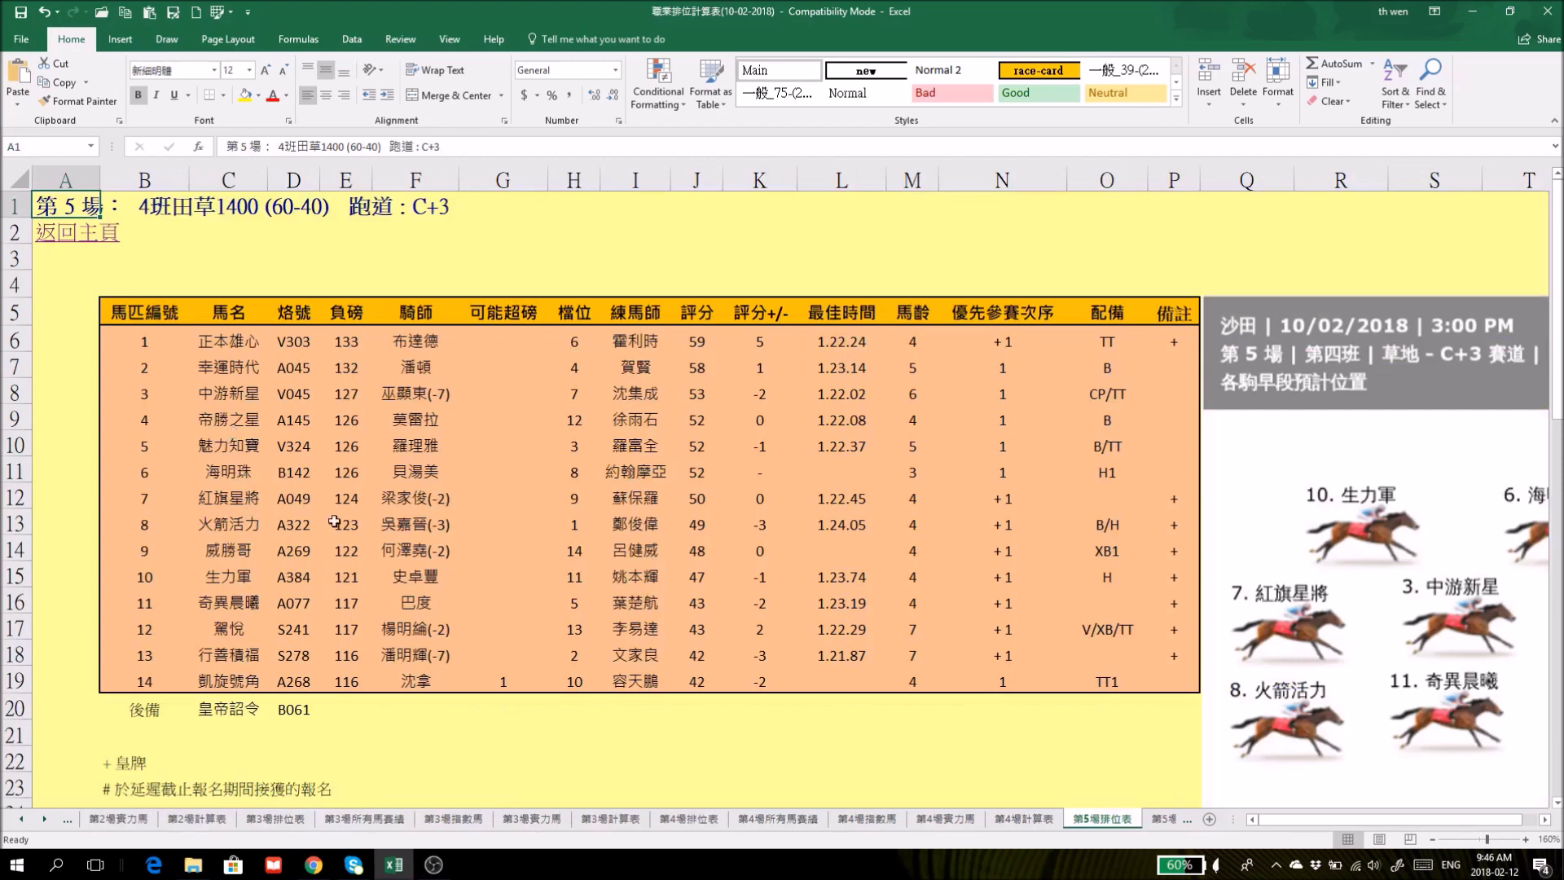
pyautogui.moveTo(213, 367); pyautogui.dragTo(372, 367)
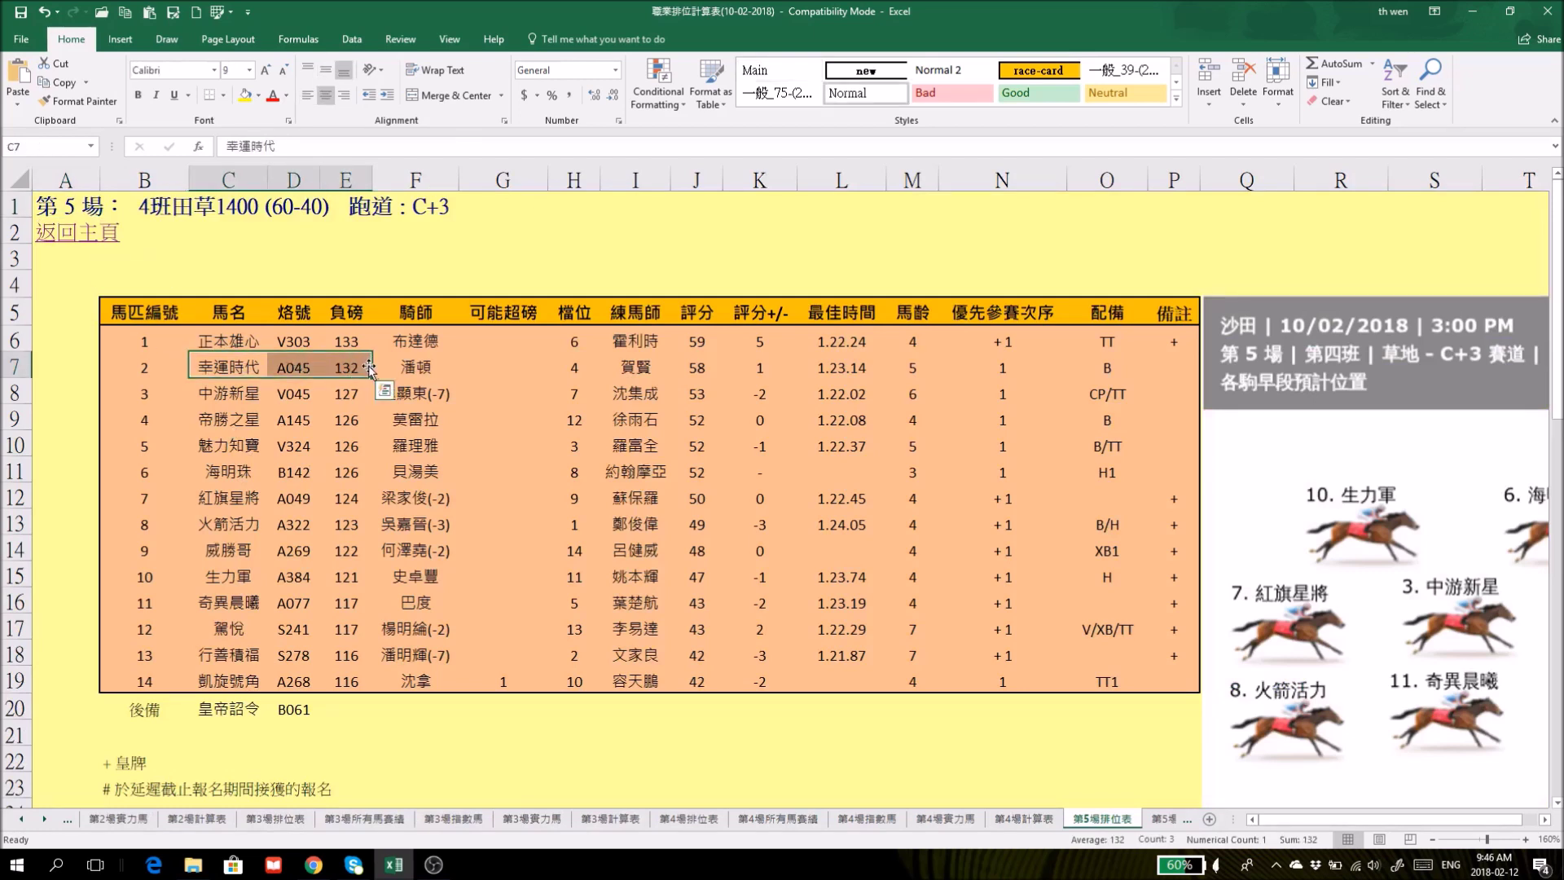
pyautogui.click(71, 237)
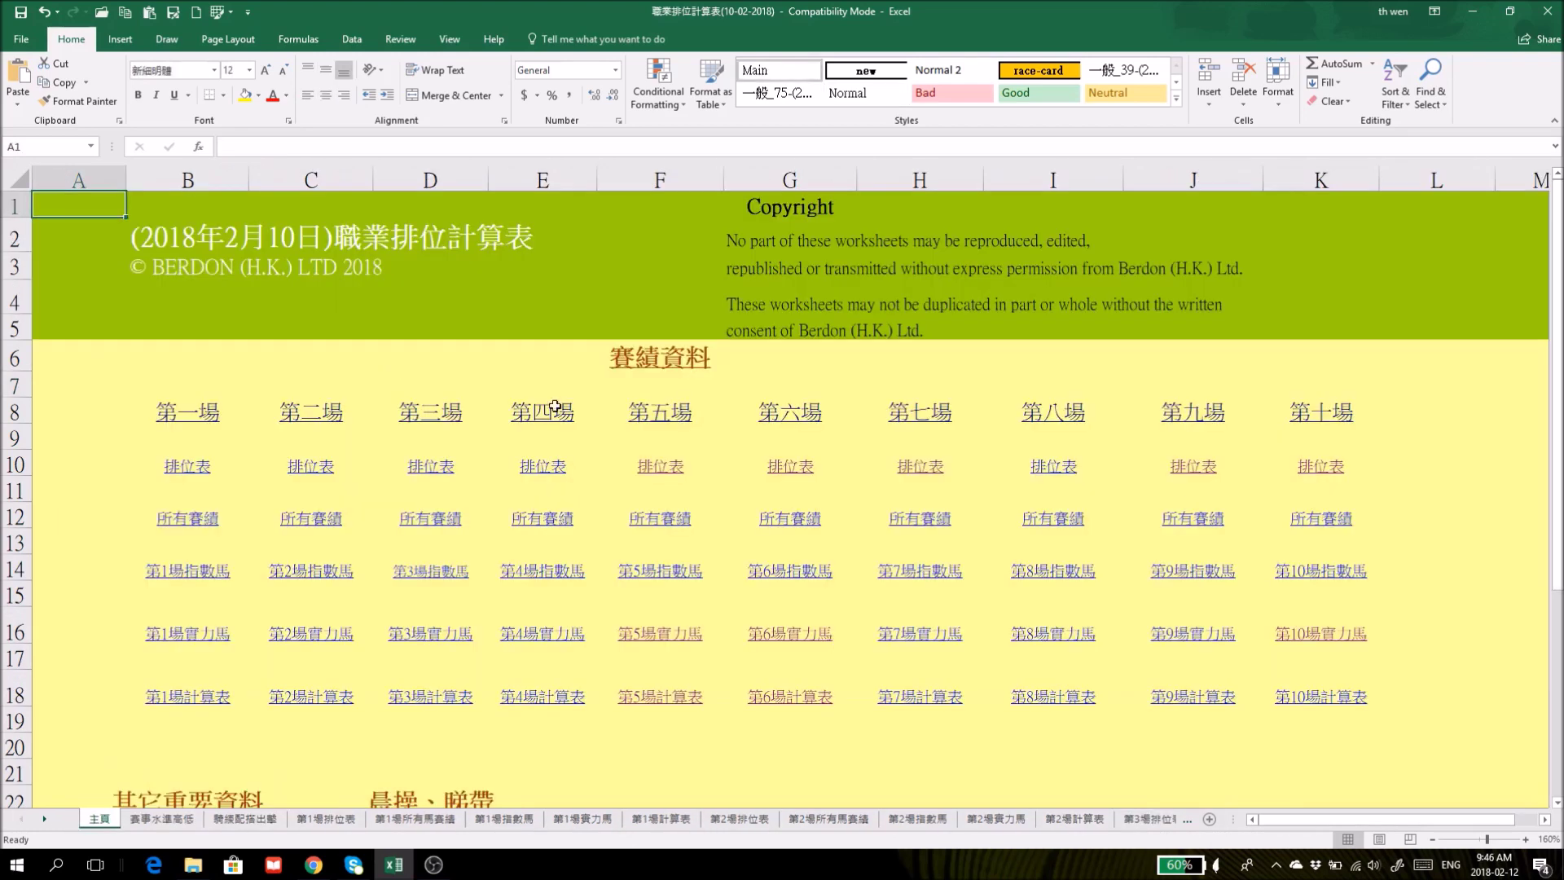
# View the race 6 排位表, mark the horse 歡悅星, and return to the main page.
pyautogui.click(789, 466)
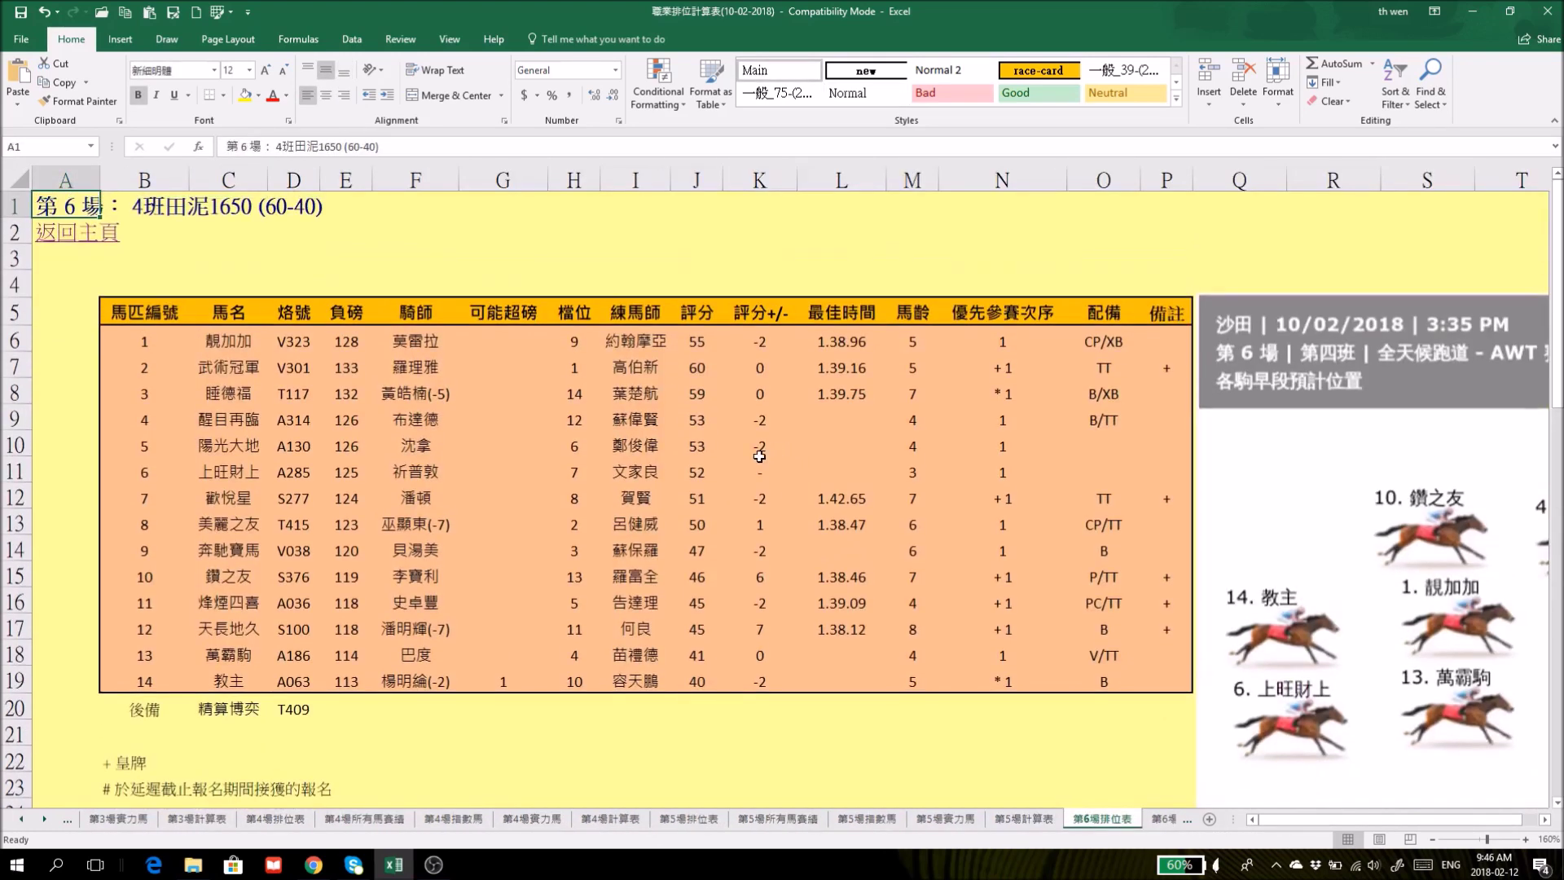
pyautogui.click(217, 499)
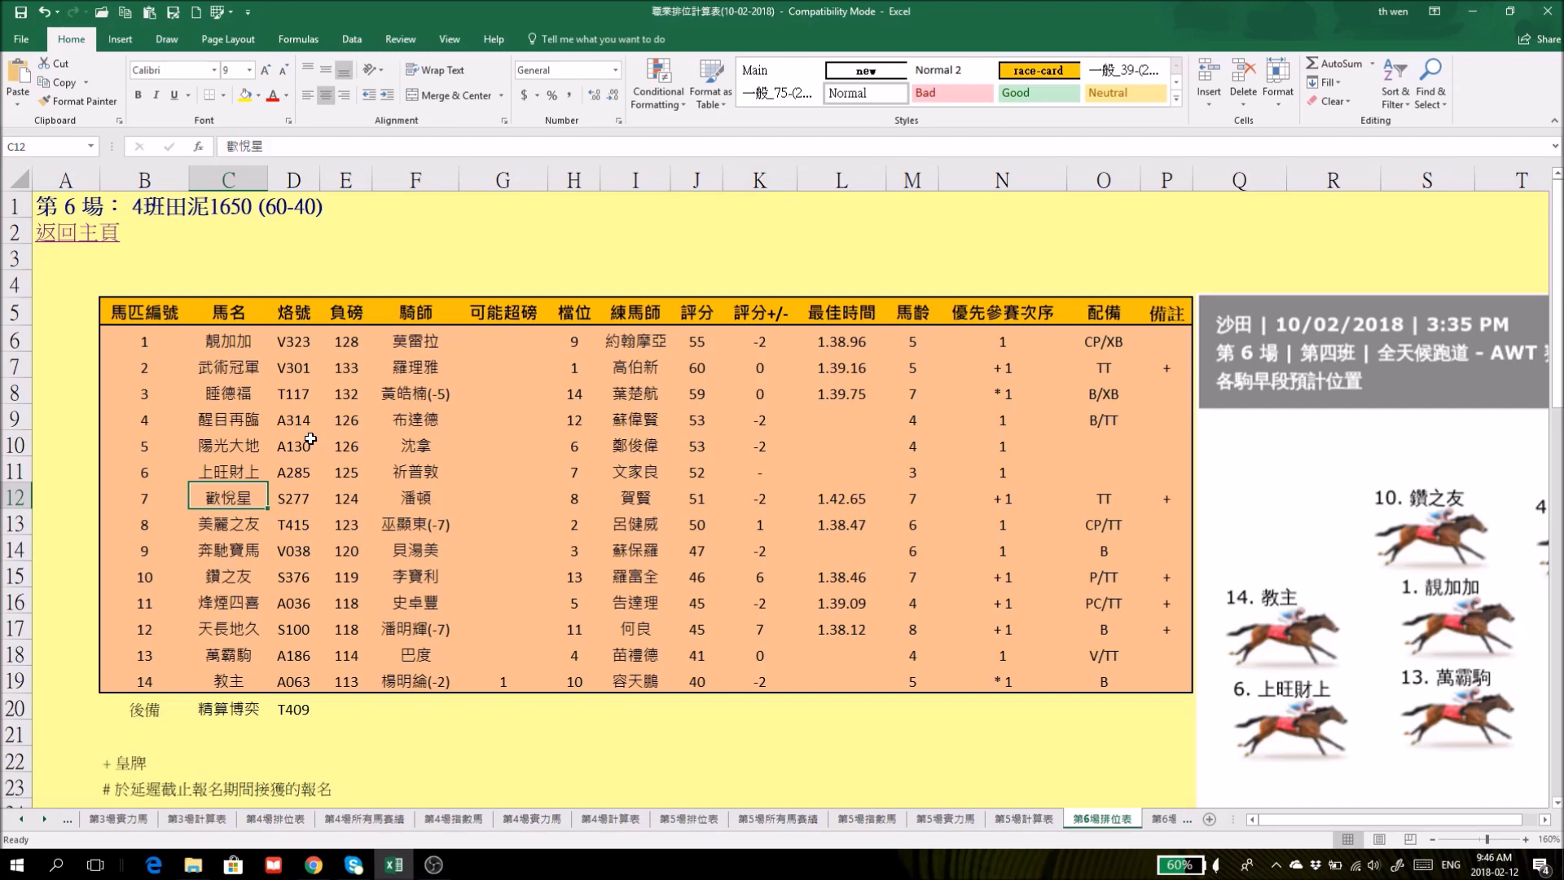
pyautogui.click(79, 233)
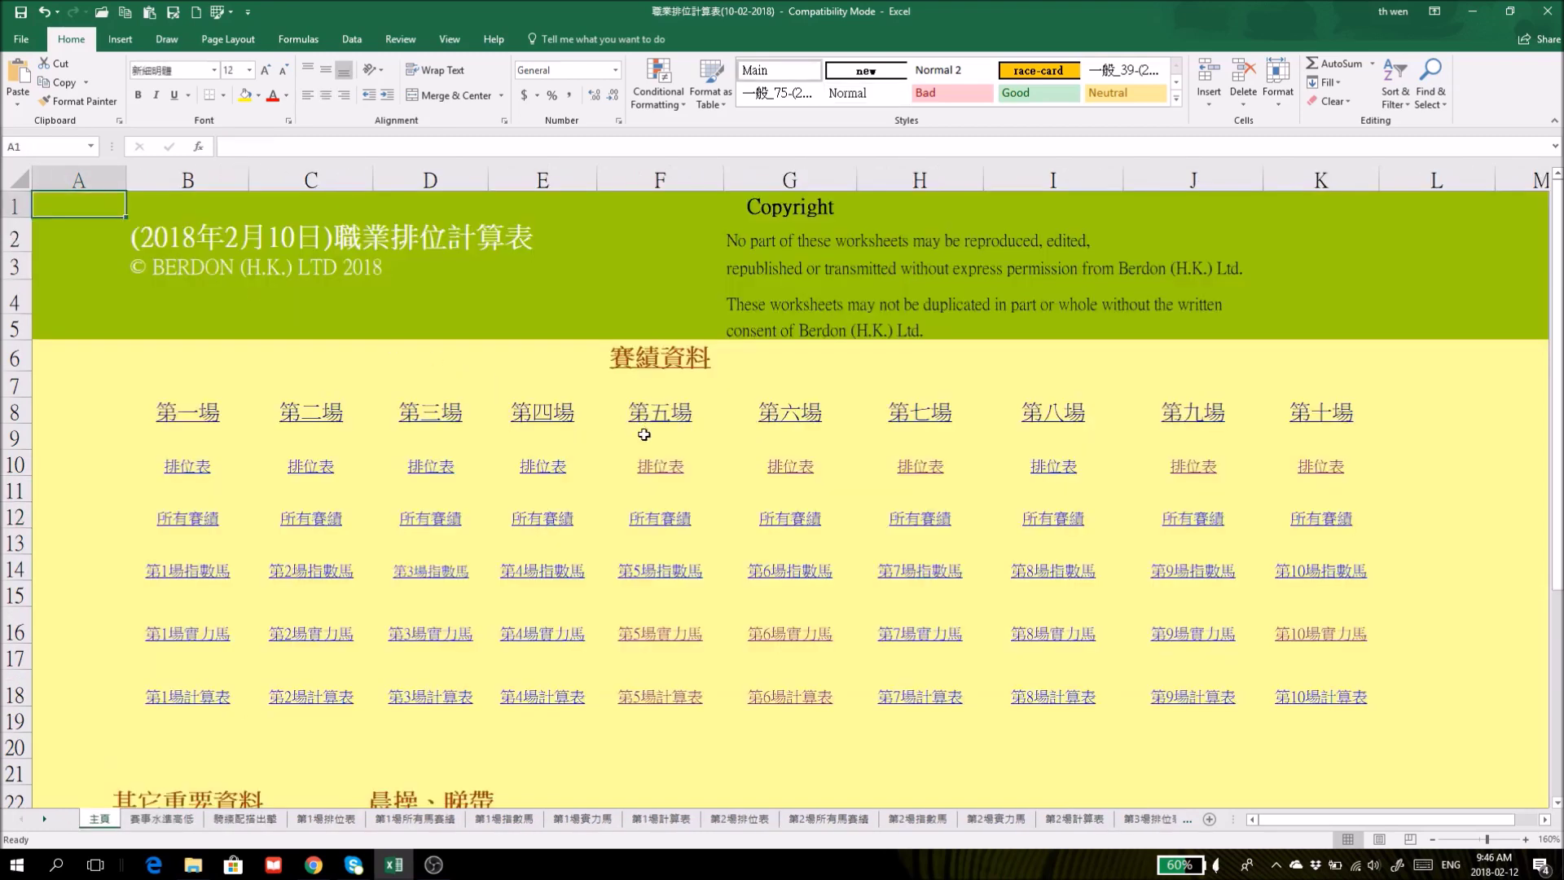
# Reopen the race 5 排位表, mark the horse name 幸運時代, and return to the main page.
pyautogui.click(658, 465)
pyautogui.click(207, 367)
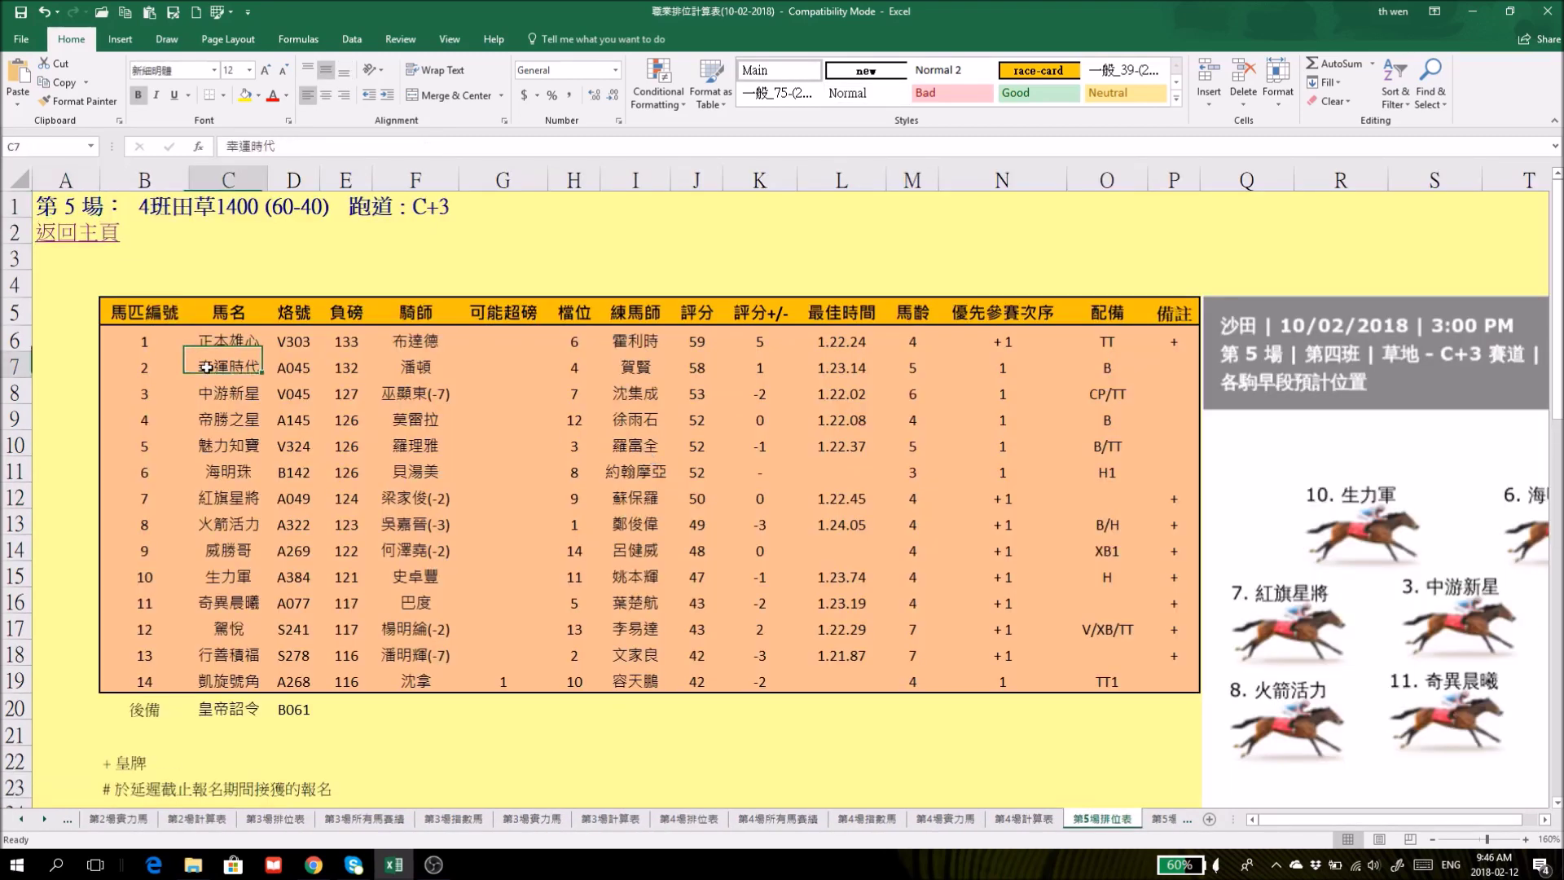
pyautogui.click(65, 236)
# Review the 第5場實力馬 sheet and highlight the last-start records at the same distance in rows 21 to 26.
pyautogui.click(674, 632)
pyautogui.click(673, 632)
pyautogui.scroll(-5, 1089, 625)
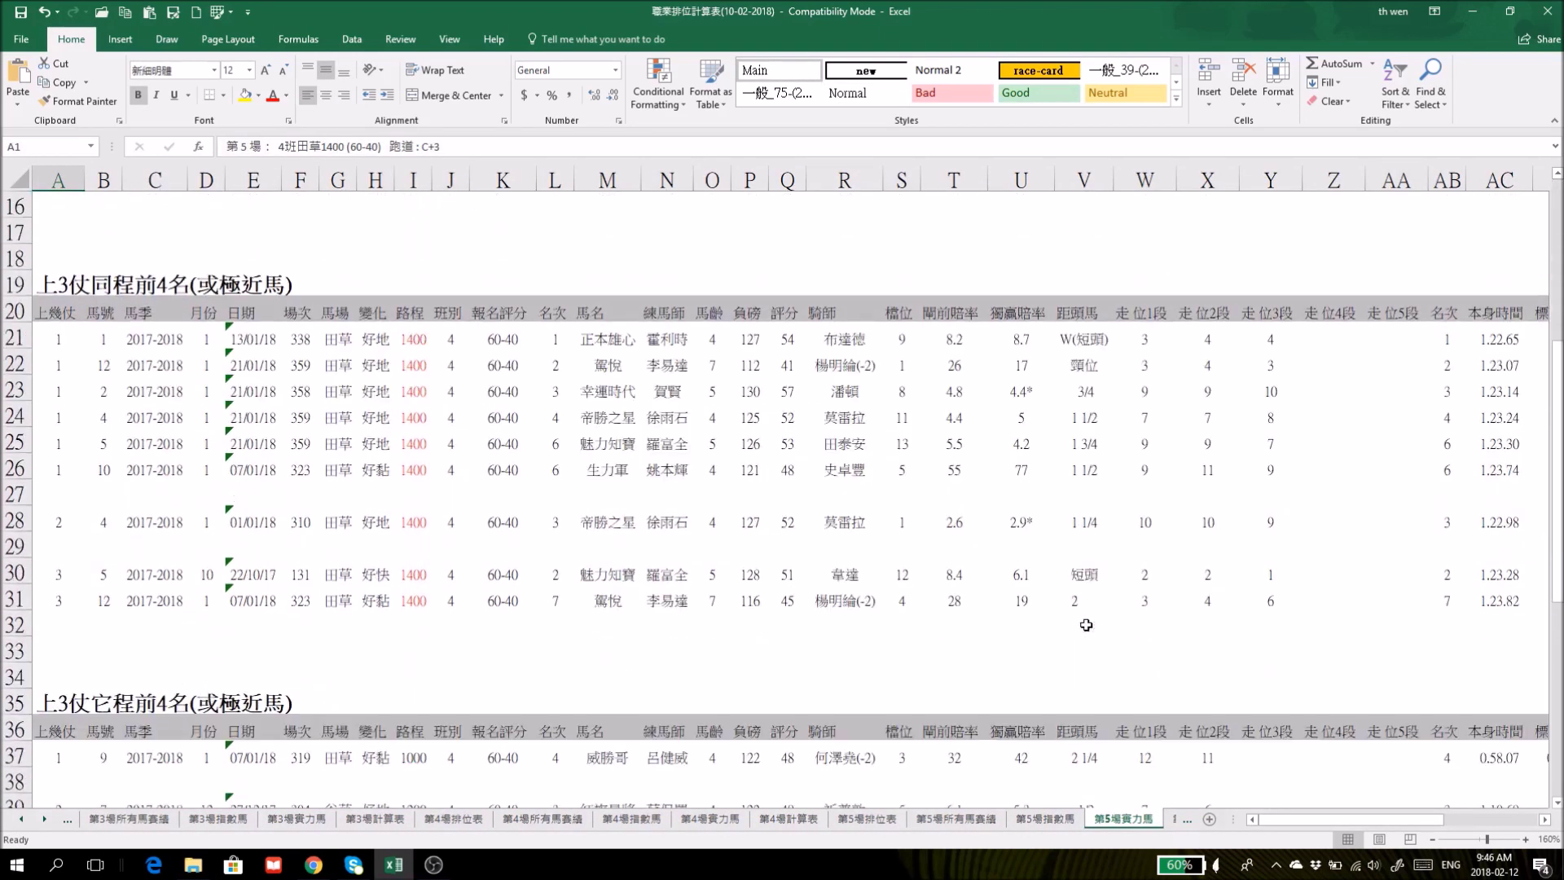
pyautogui.scroll(-2, 1086, 625)
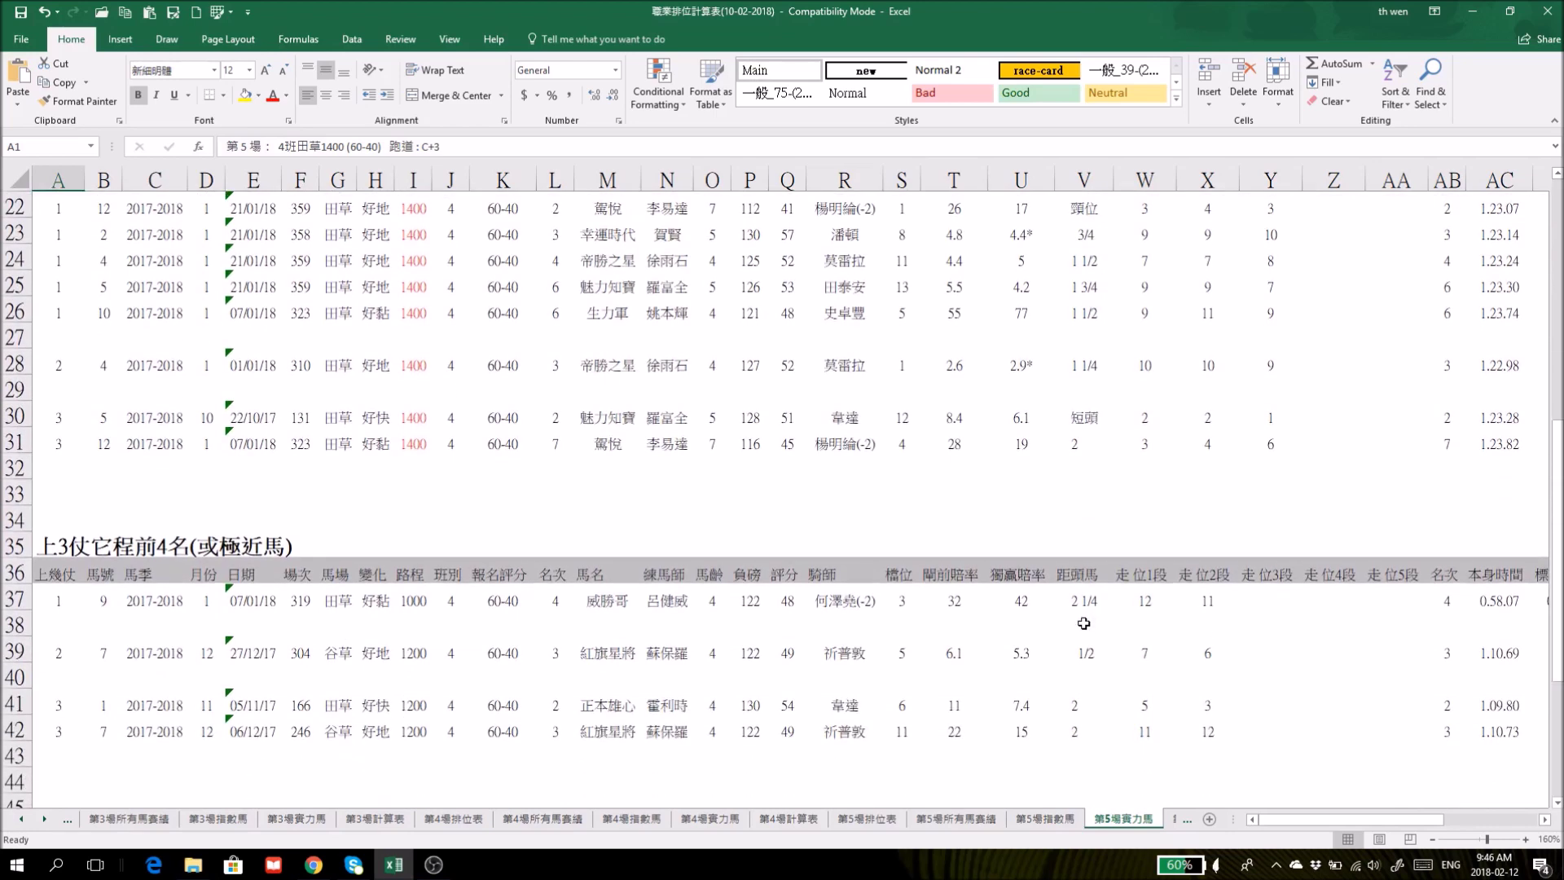
pyautogui.scroll(1, 1083, 623)
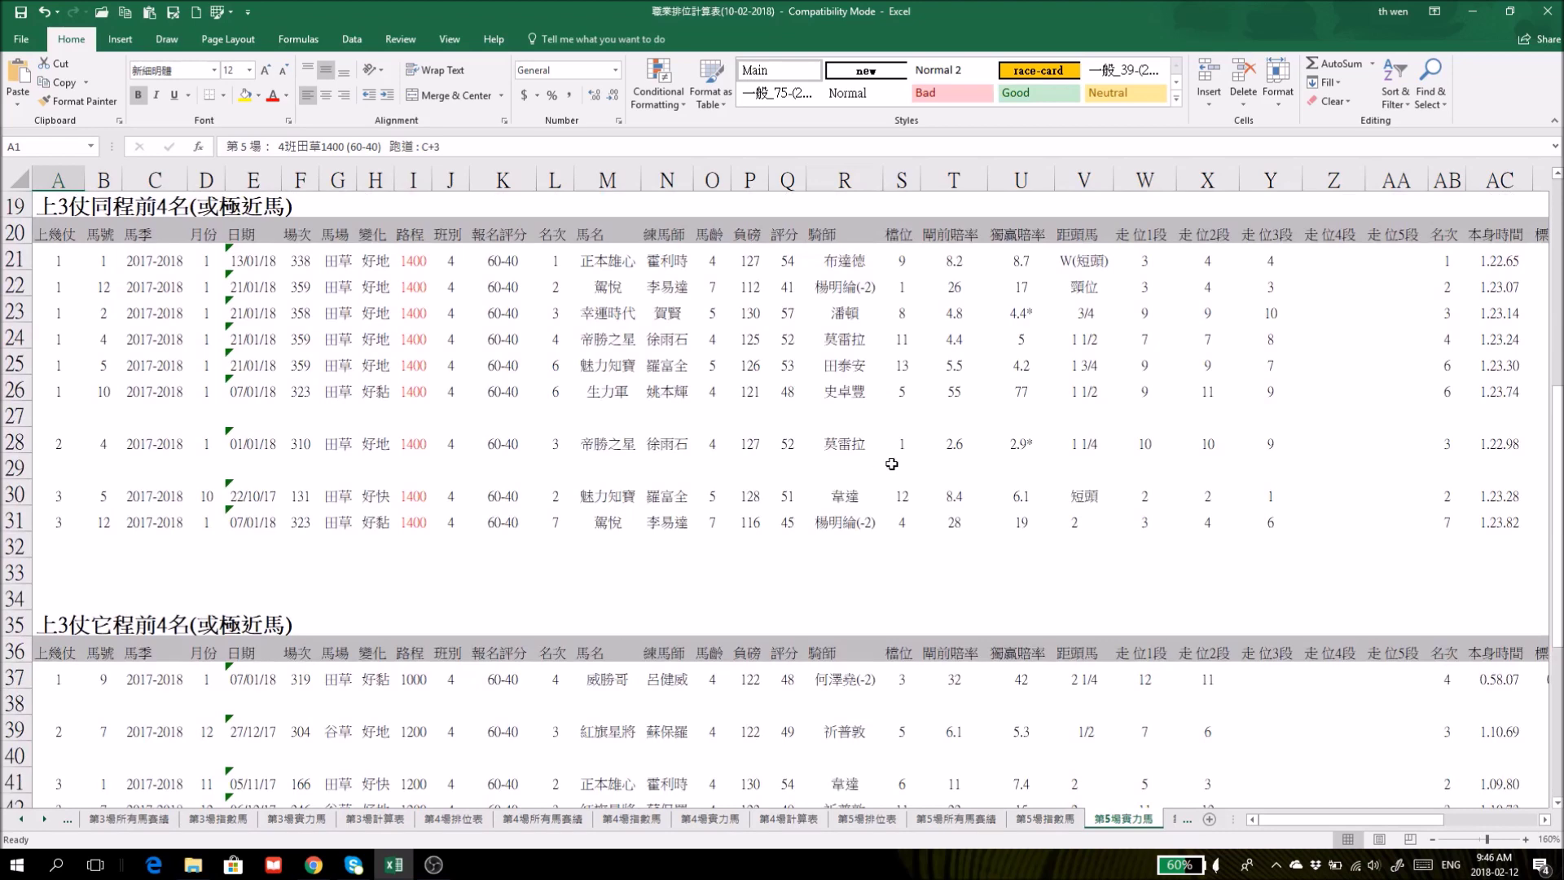
pyautogui.moveTo(15, 259); pyautogui.dragTo(17, 390)
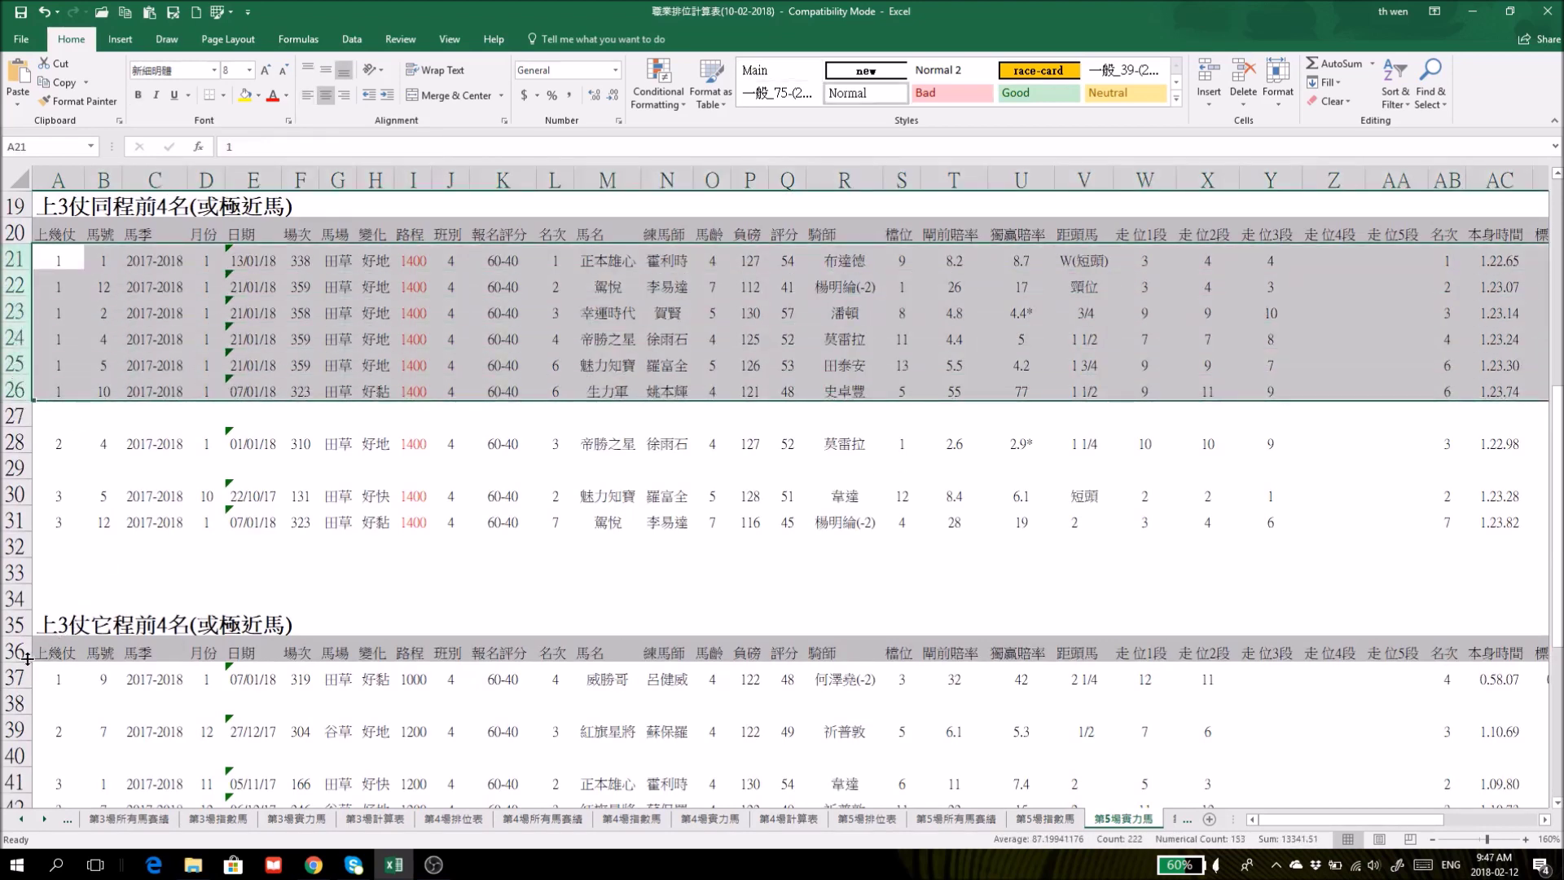
pyautogui.moveTo(16, 495); pyautogui.dragTo(8, 677)
pyautogui.moveTo(14, 259); pyautogui.dragTo(15, 386)
# Highlight the 幸運時代 record in row 23 and check it through to the 今仗騎師 column.
pyautogui.moveTo(1432, 821); pyautogui.dragTo(1526, 821)
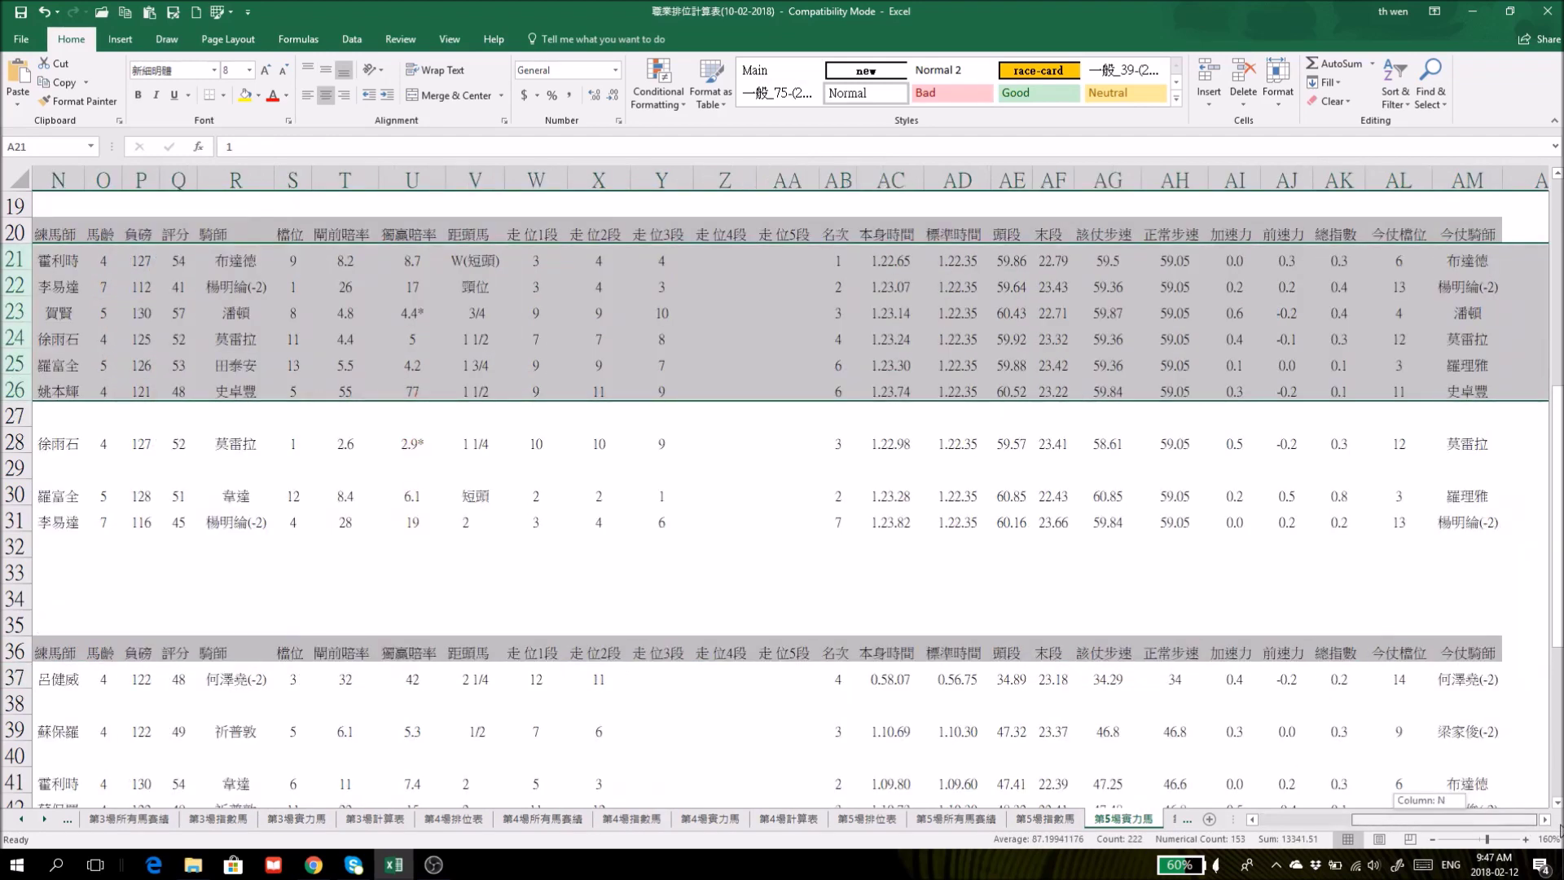
pyautogui.click(1452, 308)
pyautogui.click(18, 313)
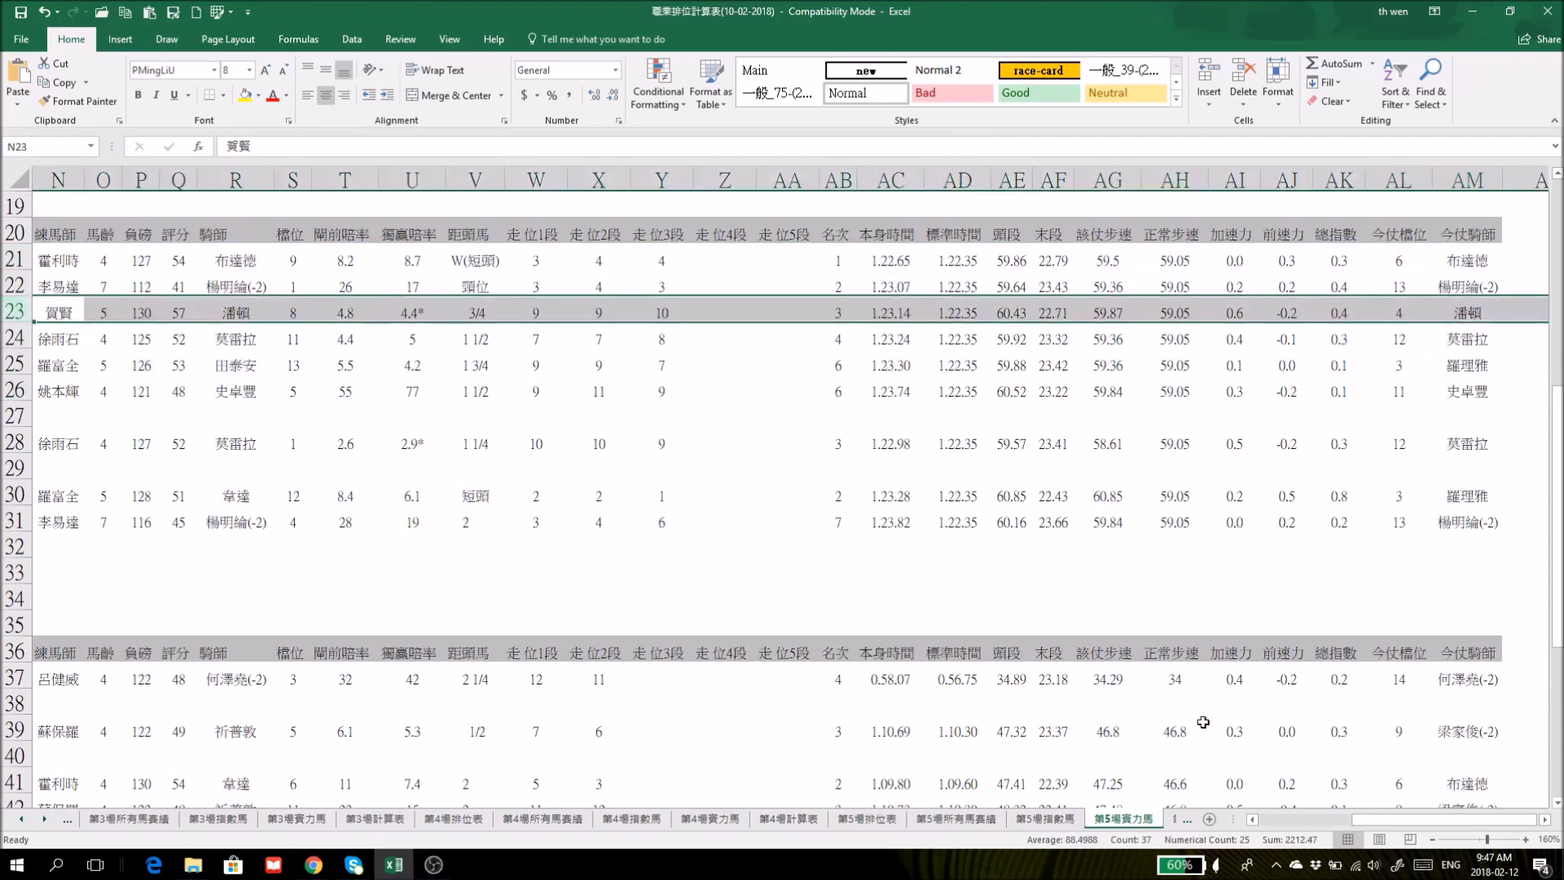
pyautogui.moveTo(1450, 821); pyautogui.dragTo(1355, 821)
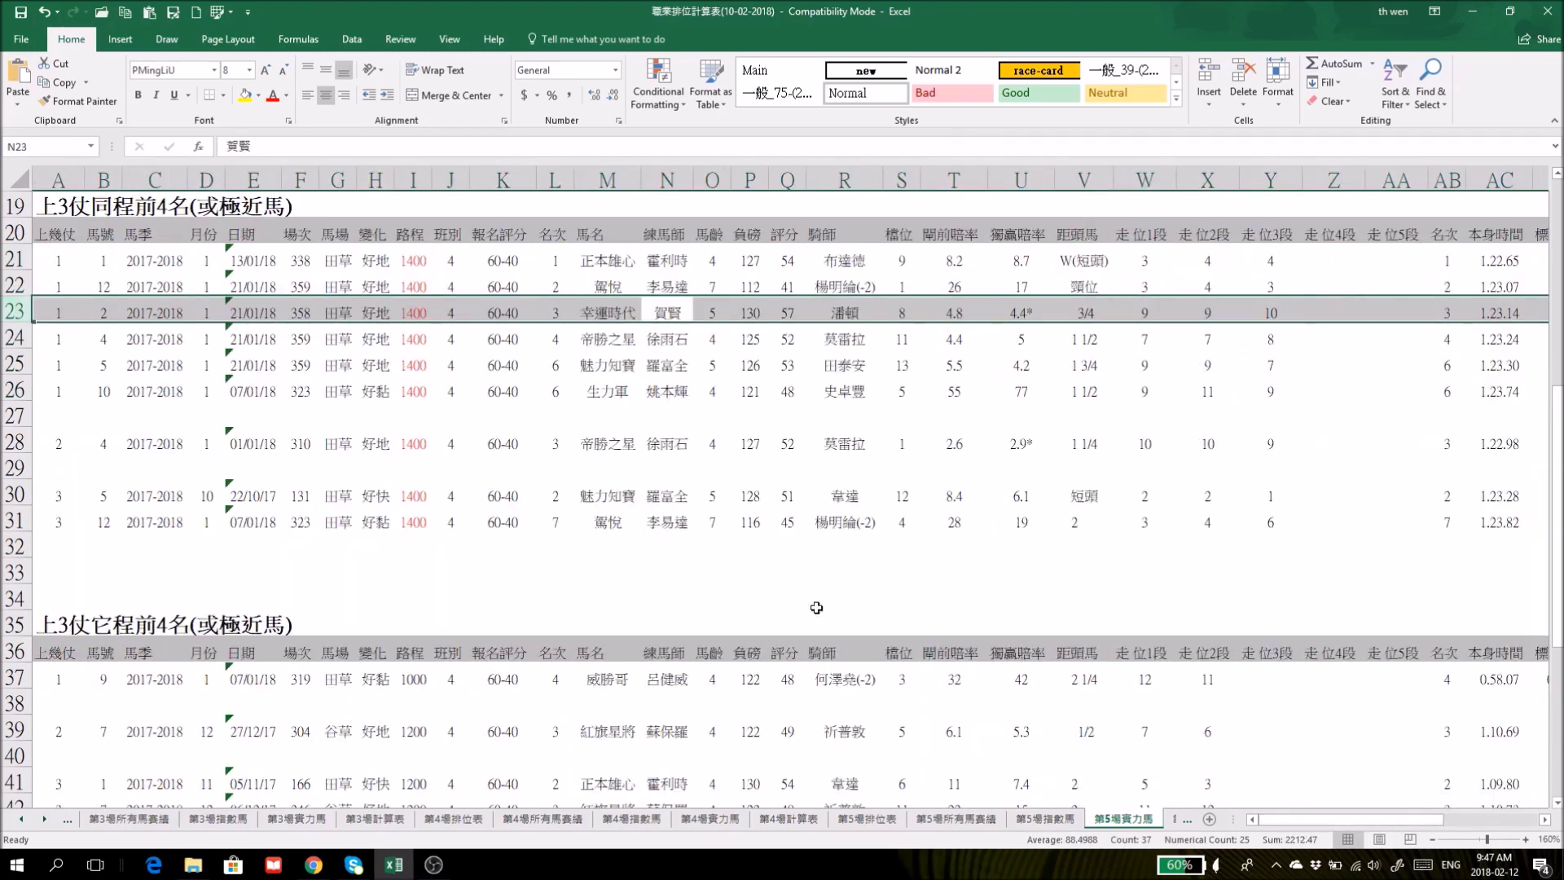
# Open the 第5場計算表 sheet and inspect the 馬季 and 上幾仗 filter selections of the sectional-time pivot table.
pyautogui.click(1174, 821)
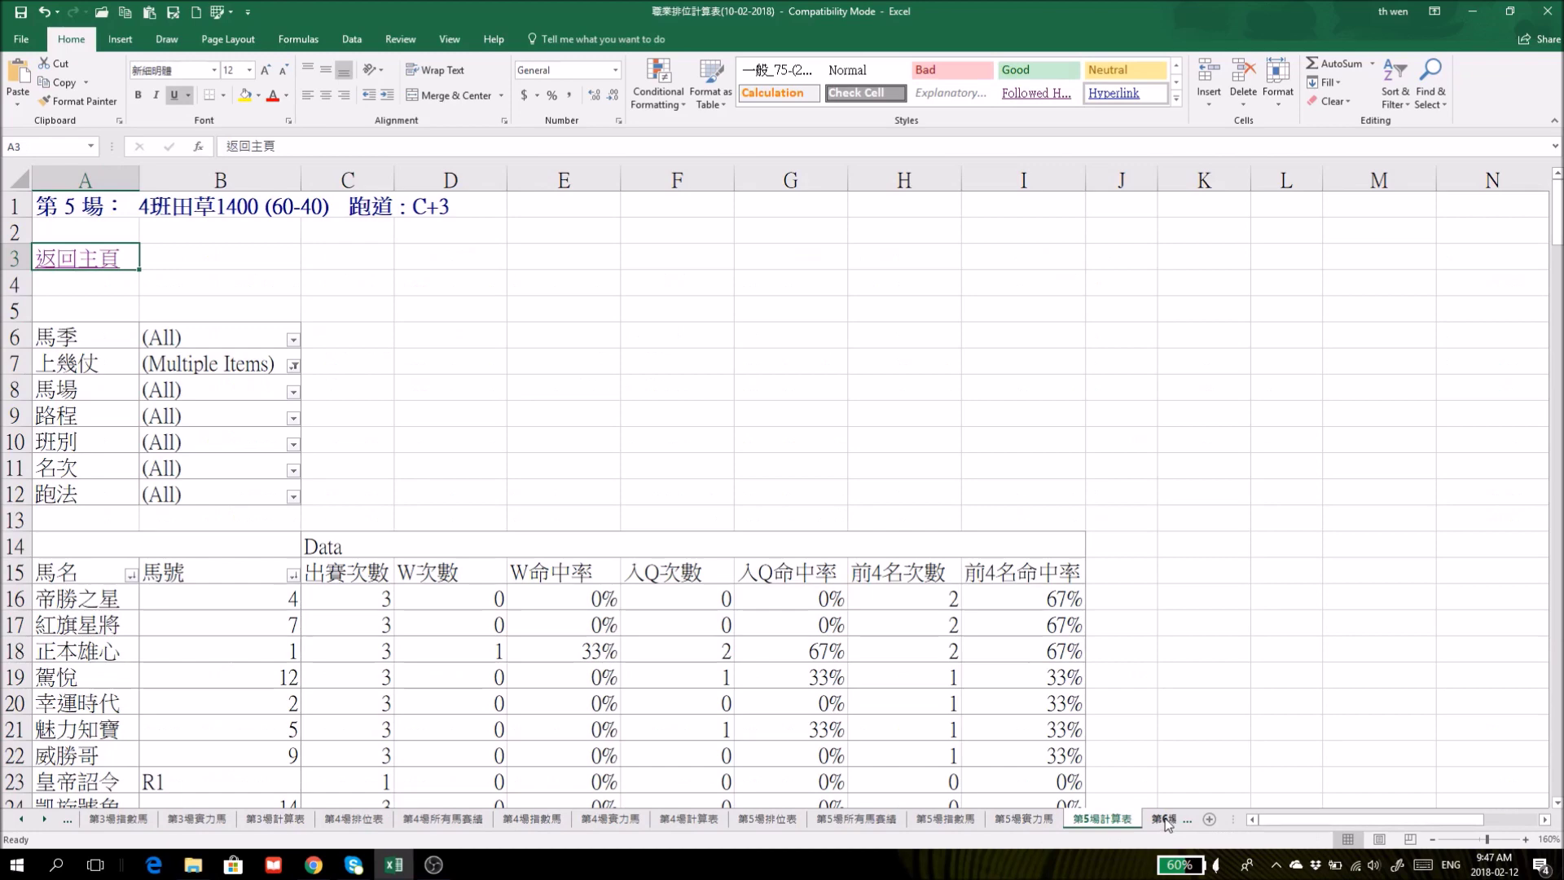
pyautogui.scroll(-8, 986, 676)
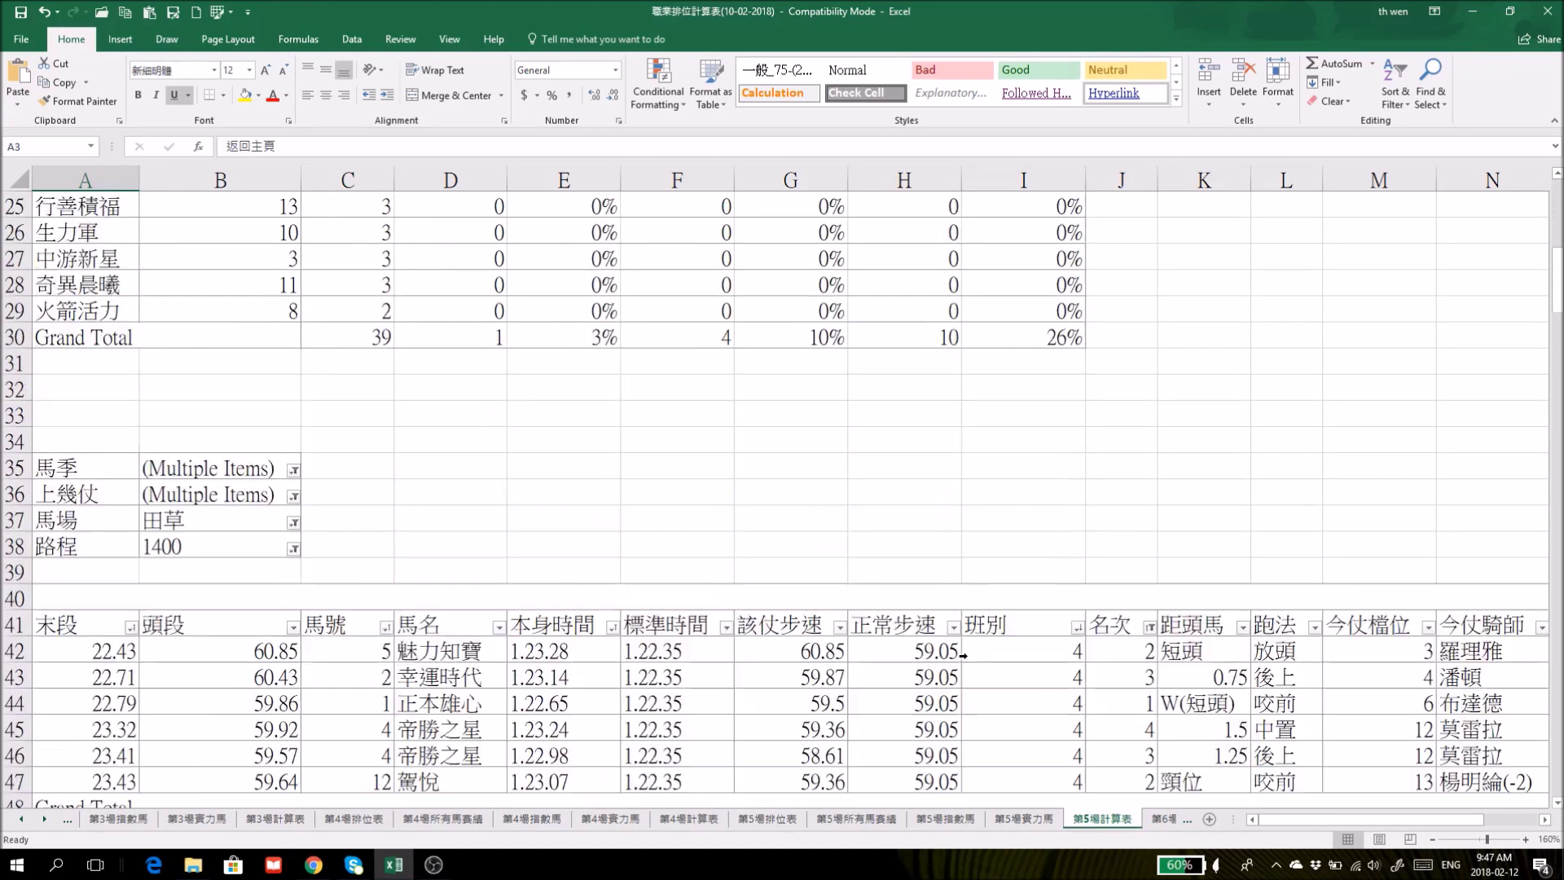
pyautogui.scroll(-3, 962, 656)
pyautogui.click(294, 236)
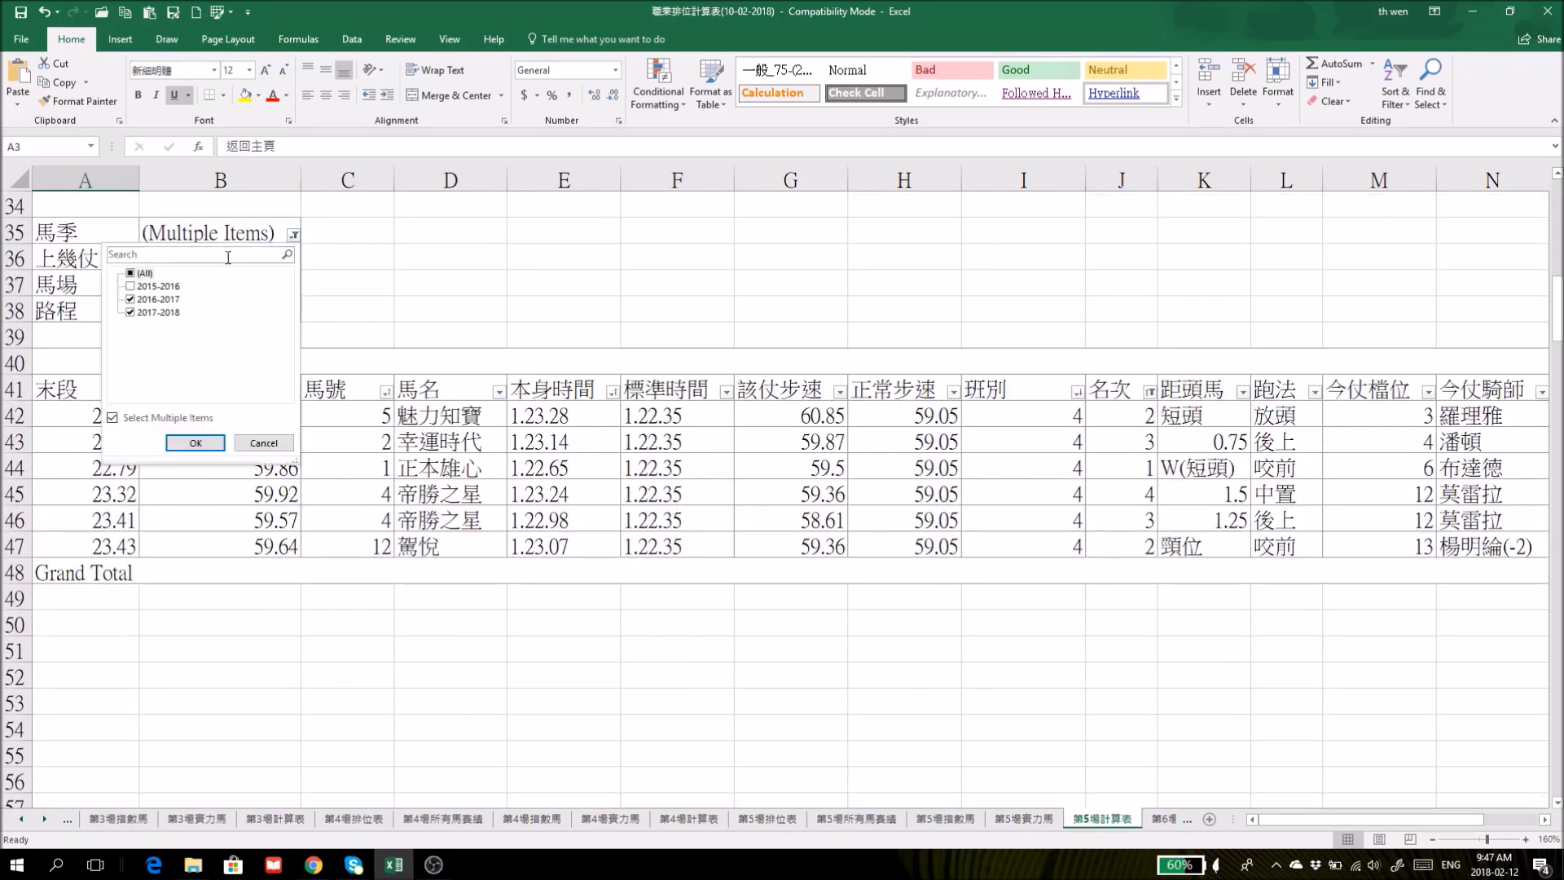
pyautogui.press('Escape')
pyautogui.click(294, 261)
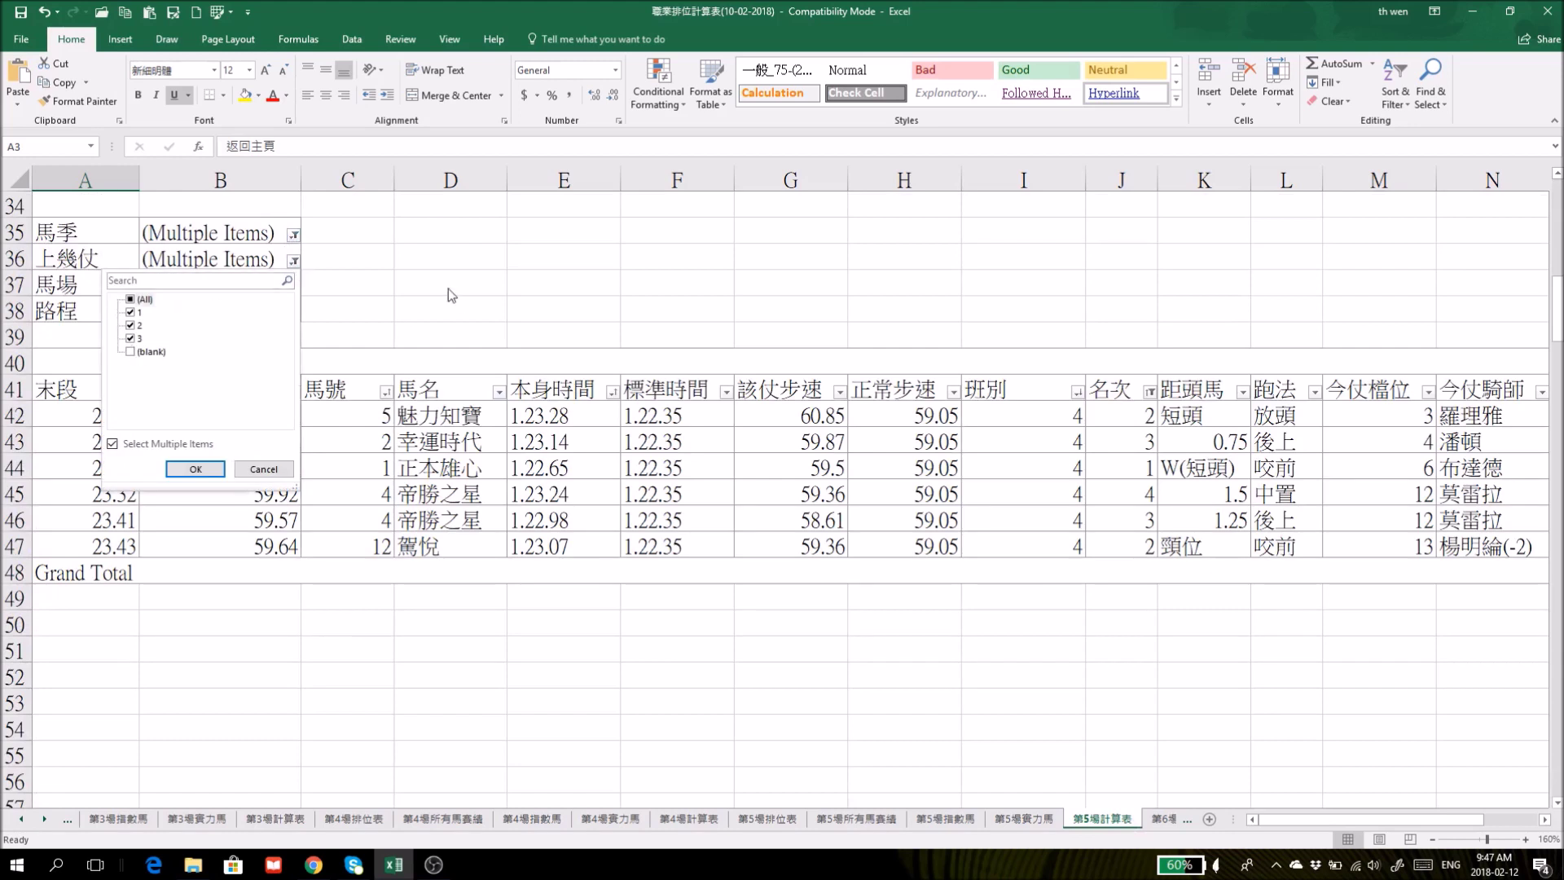
pyautogui.press('Escape')
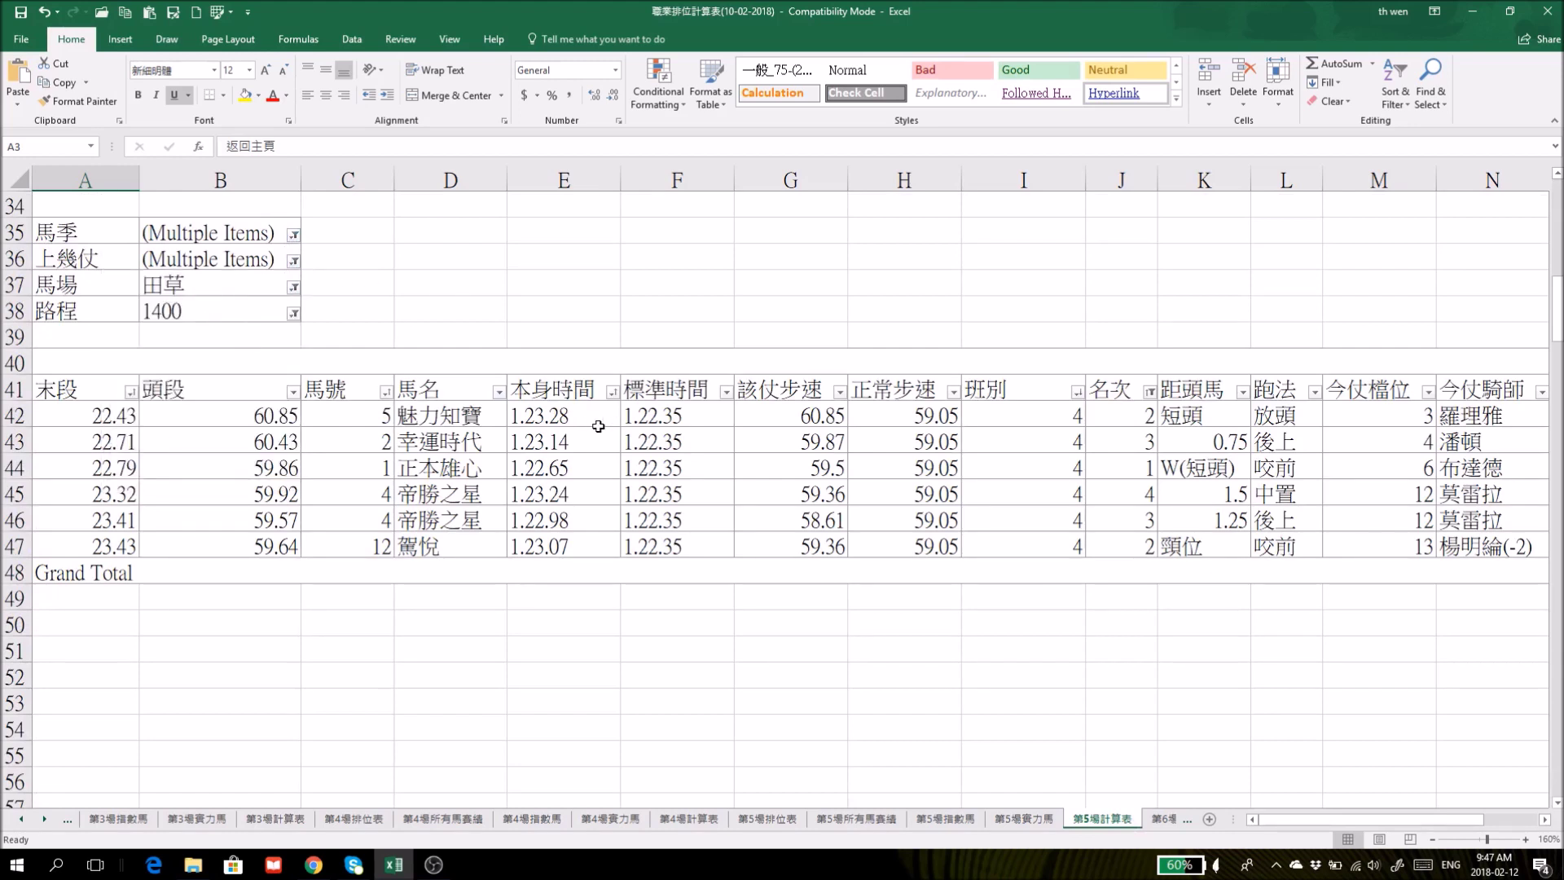
# Highlight the 幸運時代 row in the sectional-time pivot table and compare it with the 第5場排位表 sheet.
pyautogui.click(14, 441)
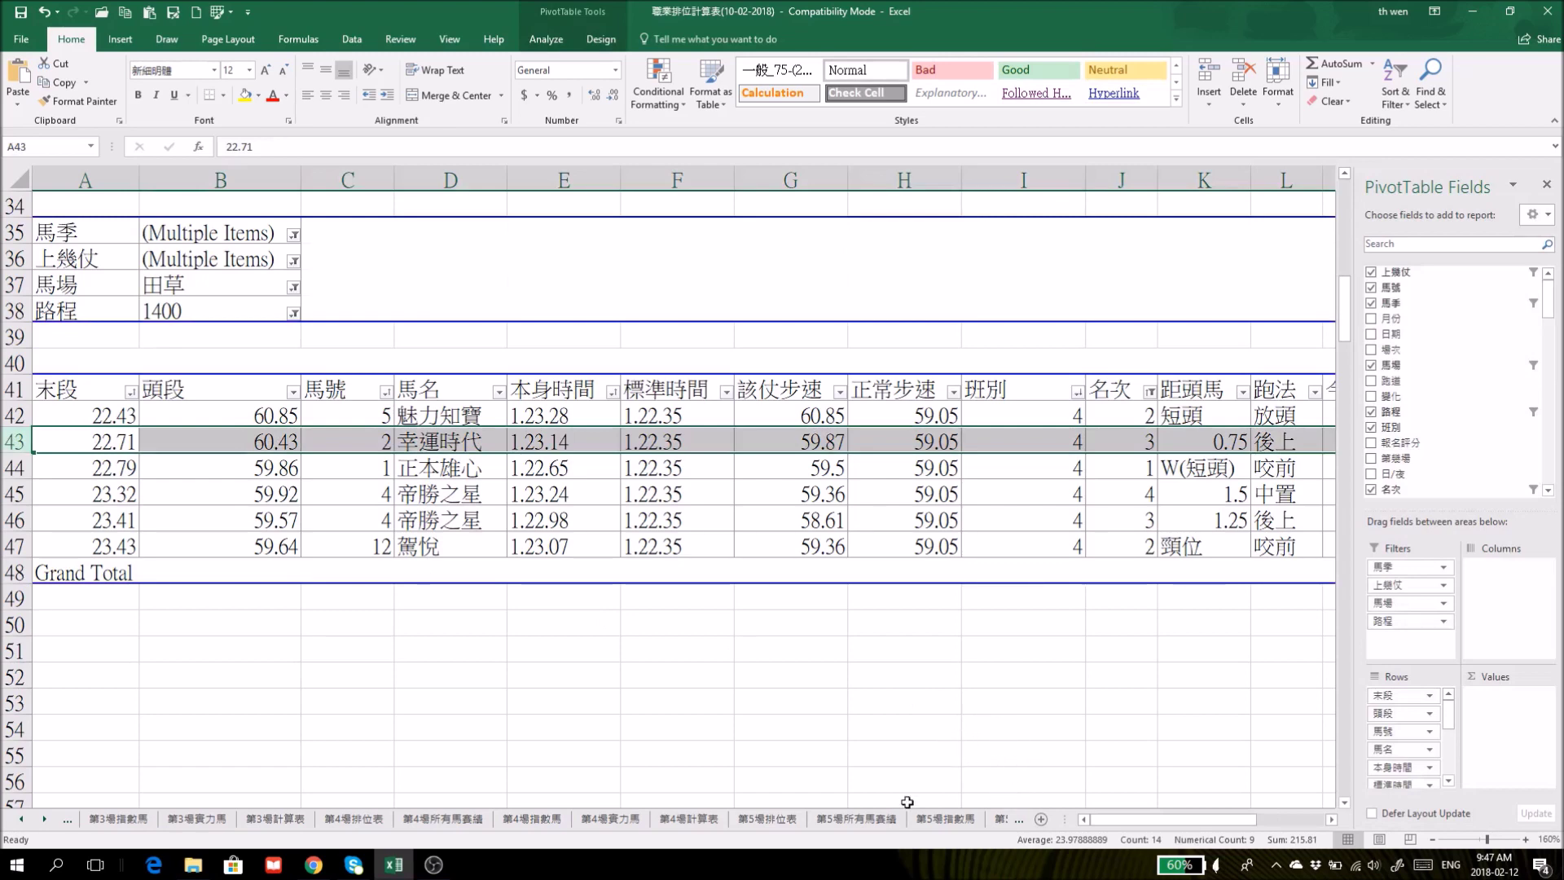
pyautogui.click(772, 821)
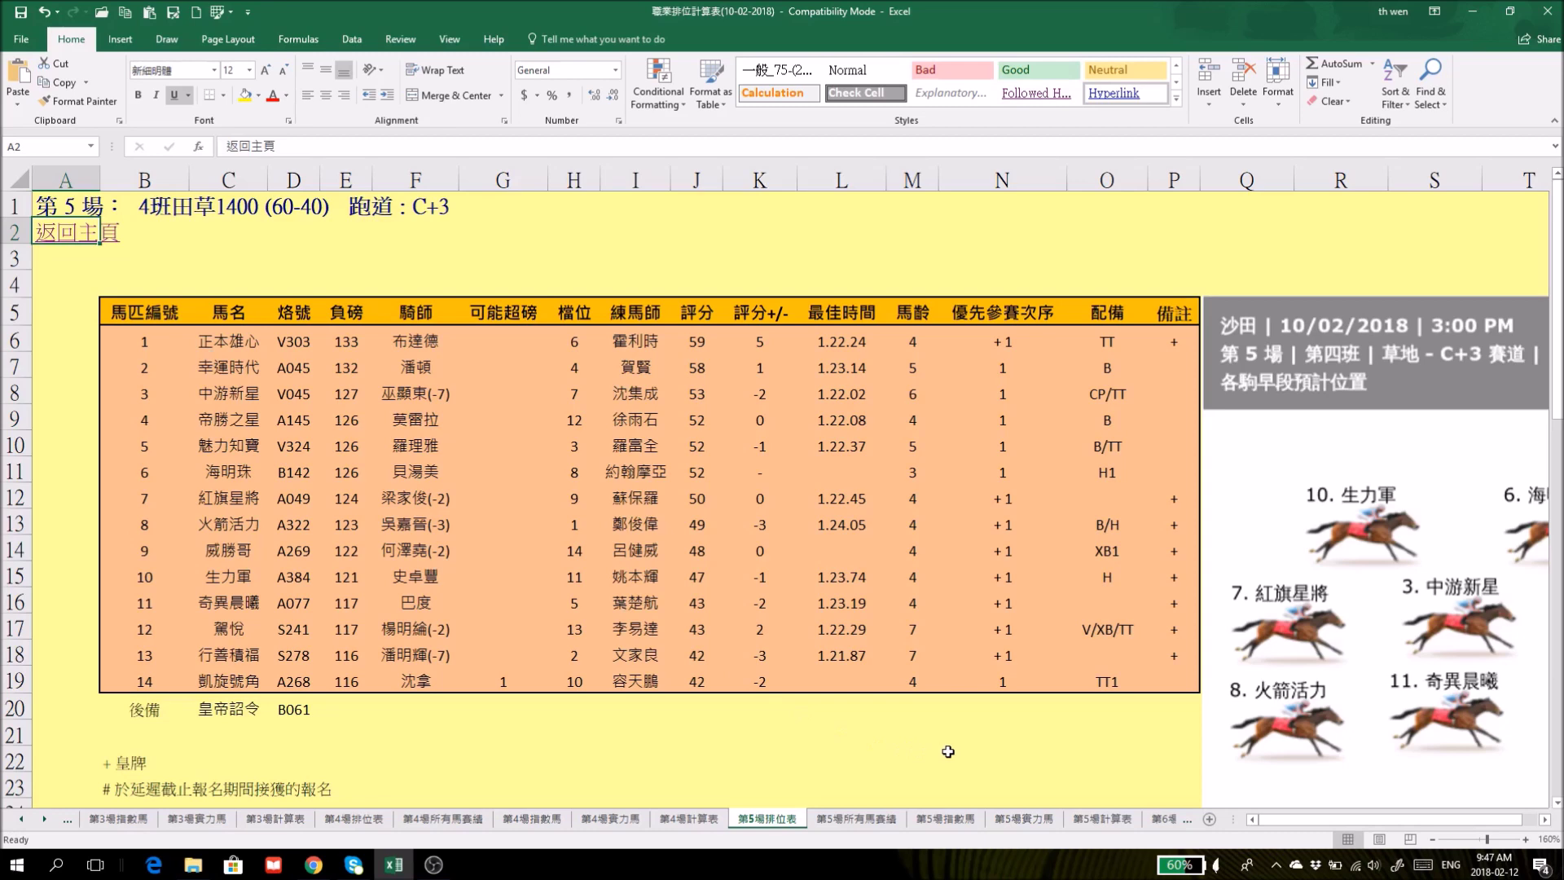
pyautogui.click(1101, 818)
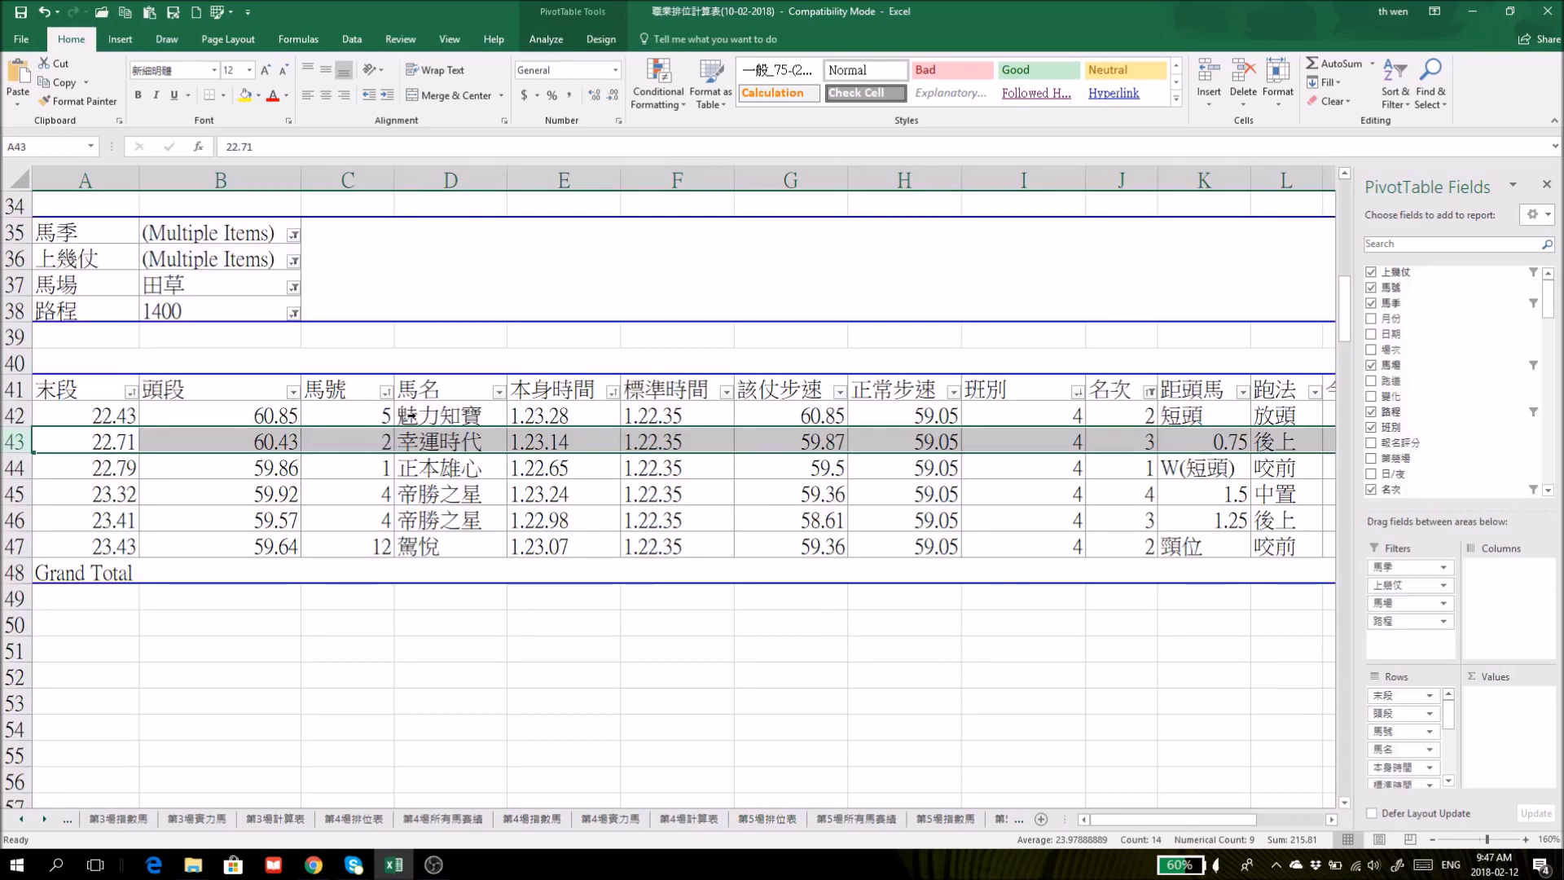
pyautogui.scroll(1, 814, 733)
pyautogui.click(800, 817)
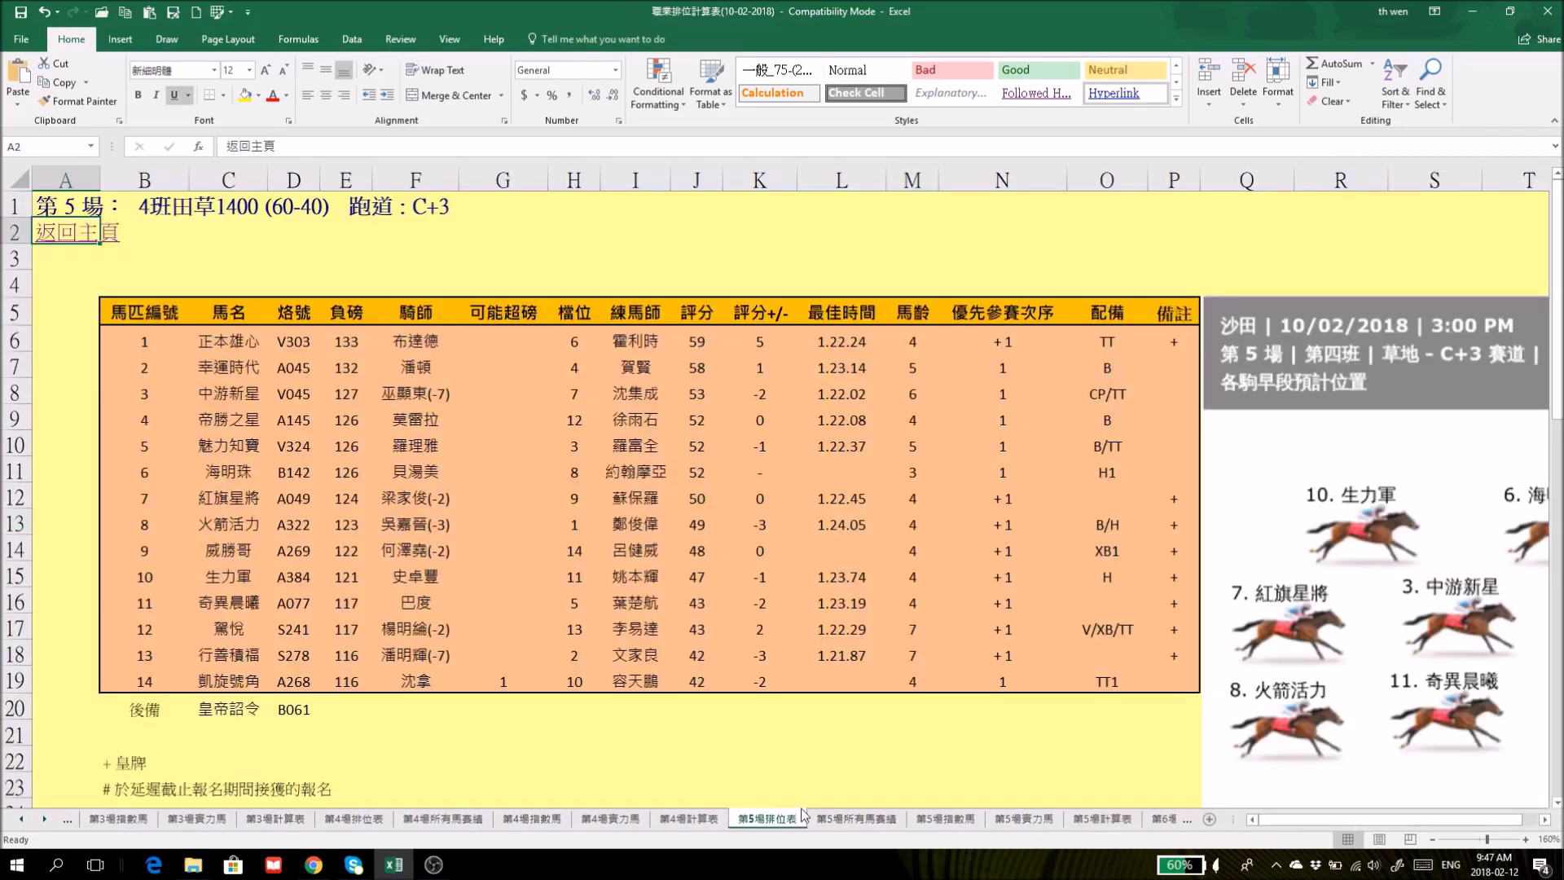
# Reopen the 第5場計算表 from the main page, highlight all horses in rows 42 to 47, and clear the highlight.
pyautogui.click(69, 230)
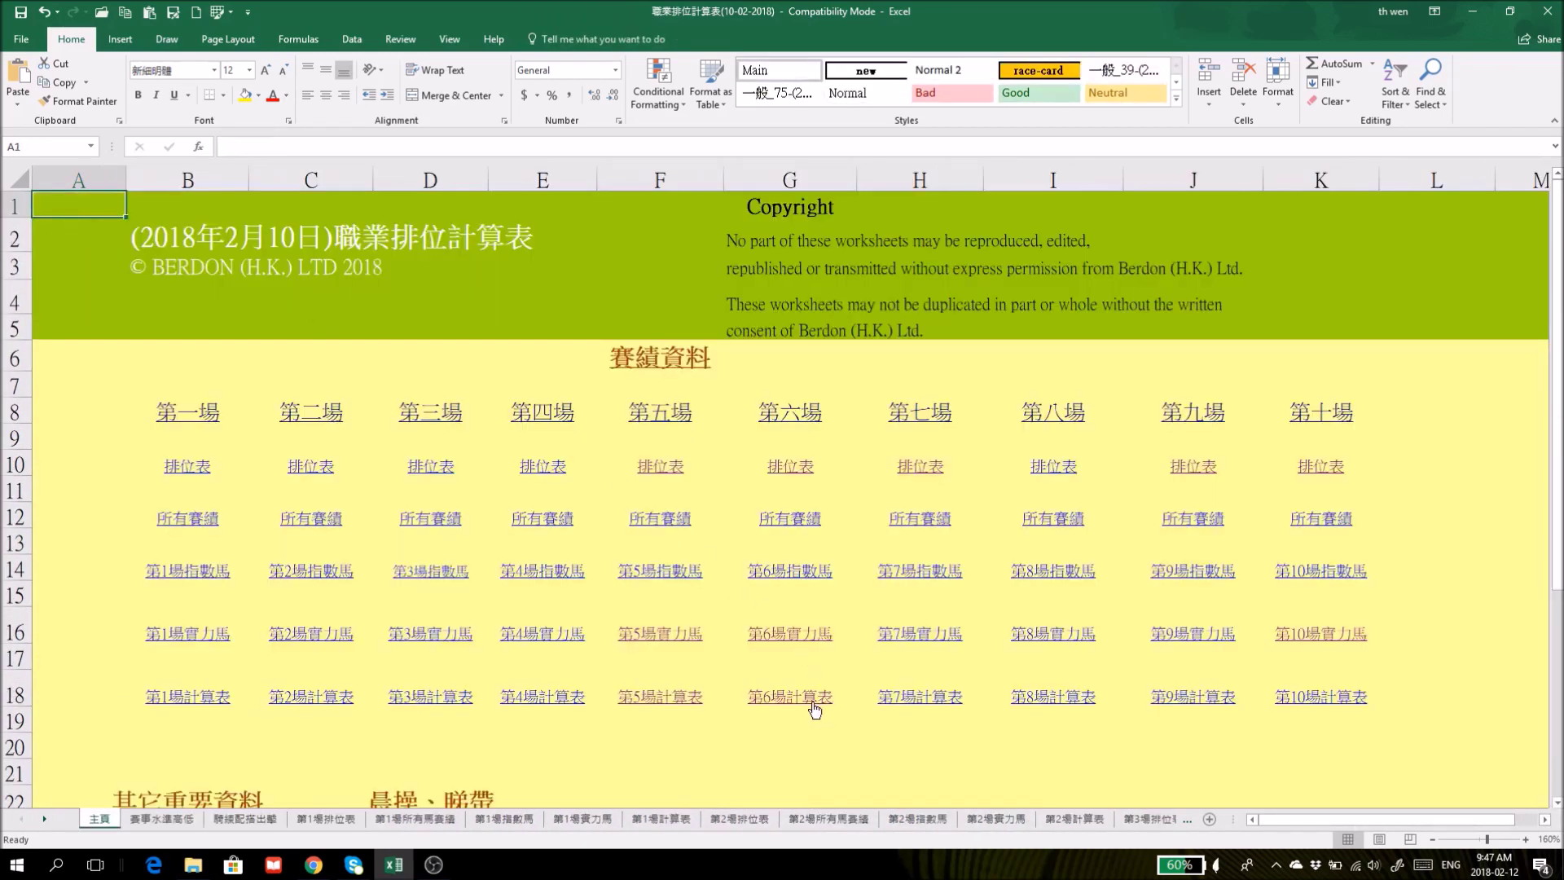
pyautogui.click(672, 705)
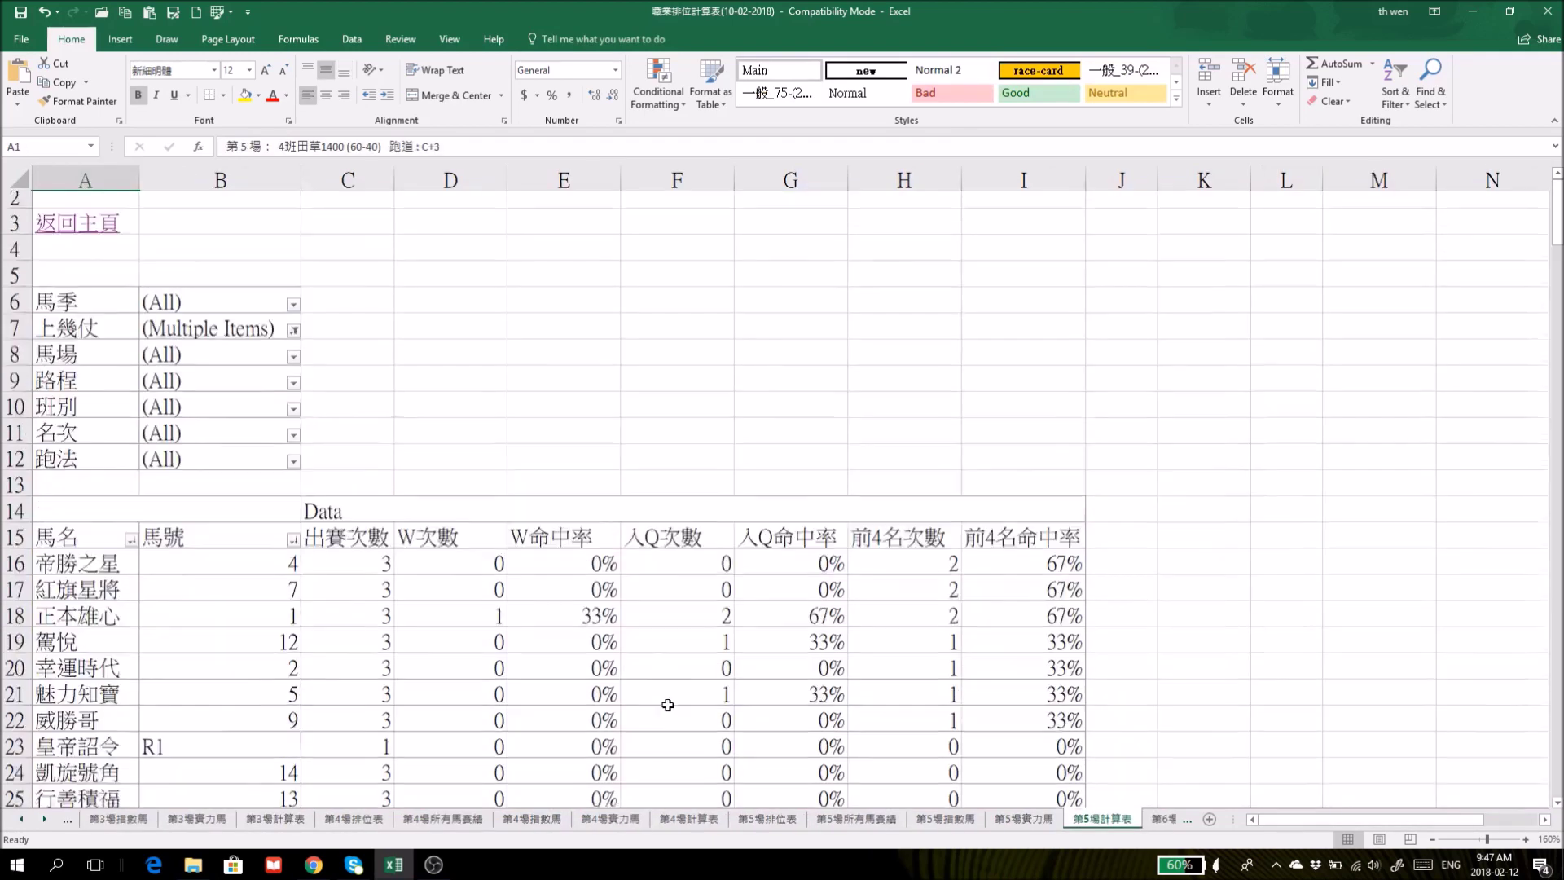
pyautogui.scroll(-7, 664, 686)
pyautogui.scroll(-3, 664, 687)
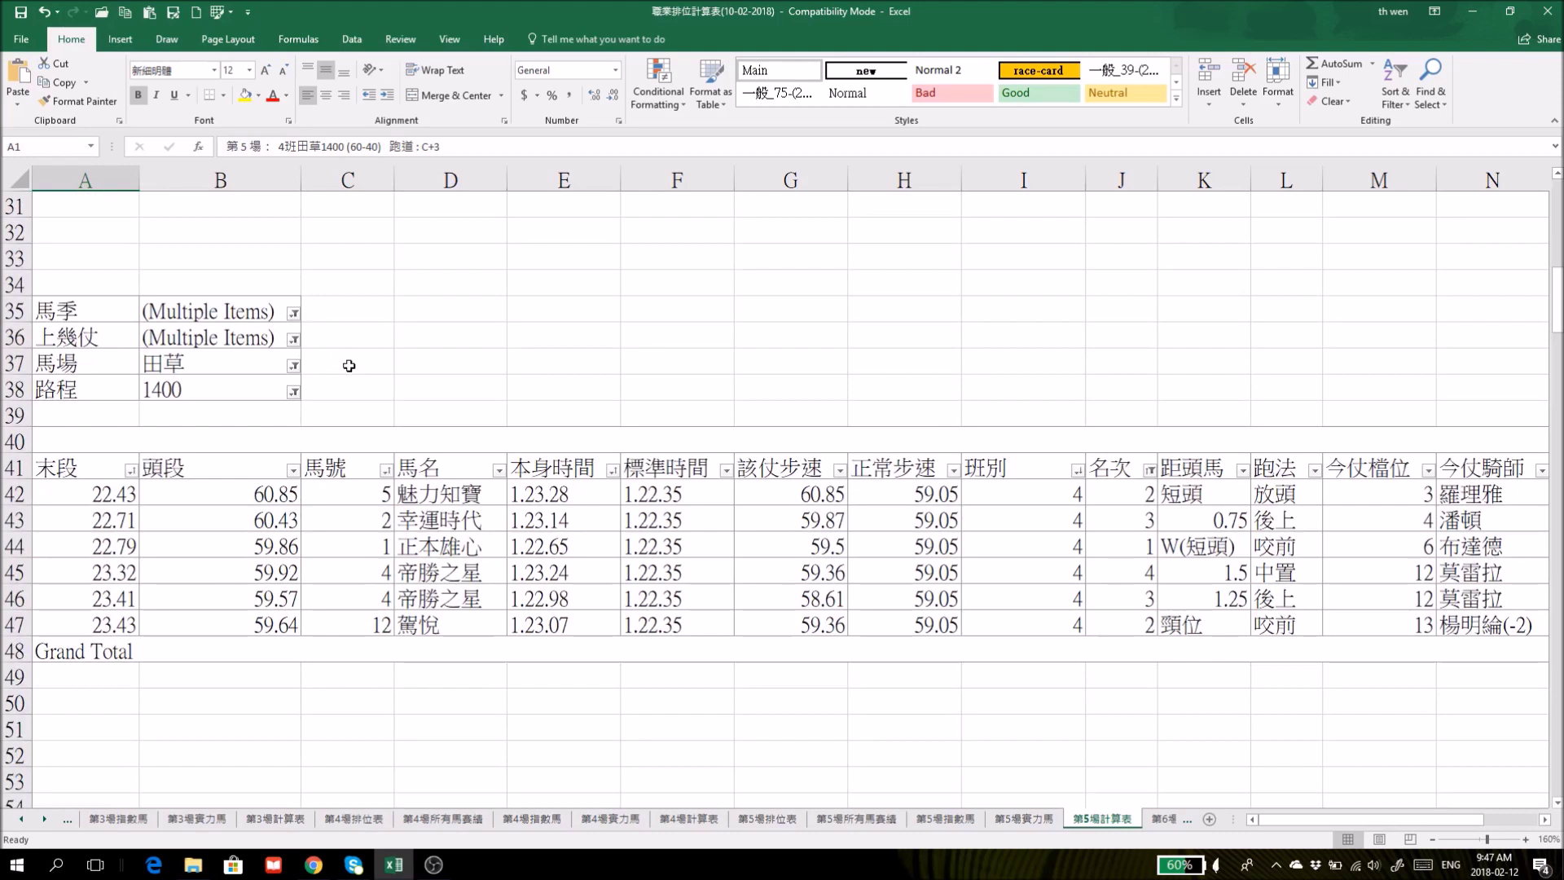
pyautogui.click(5, 489)
pyautogui.moveTo(5, 488); pyautogui.dragTo(4, 616)
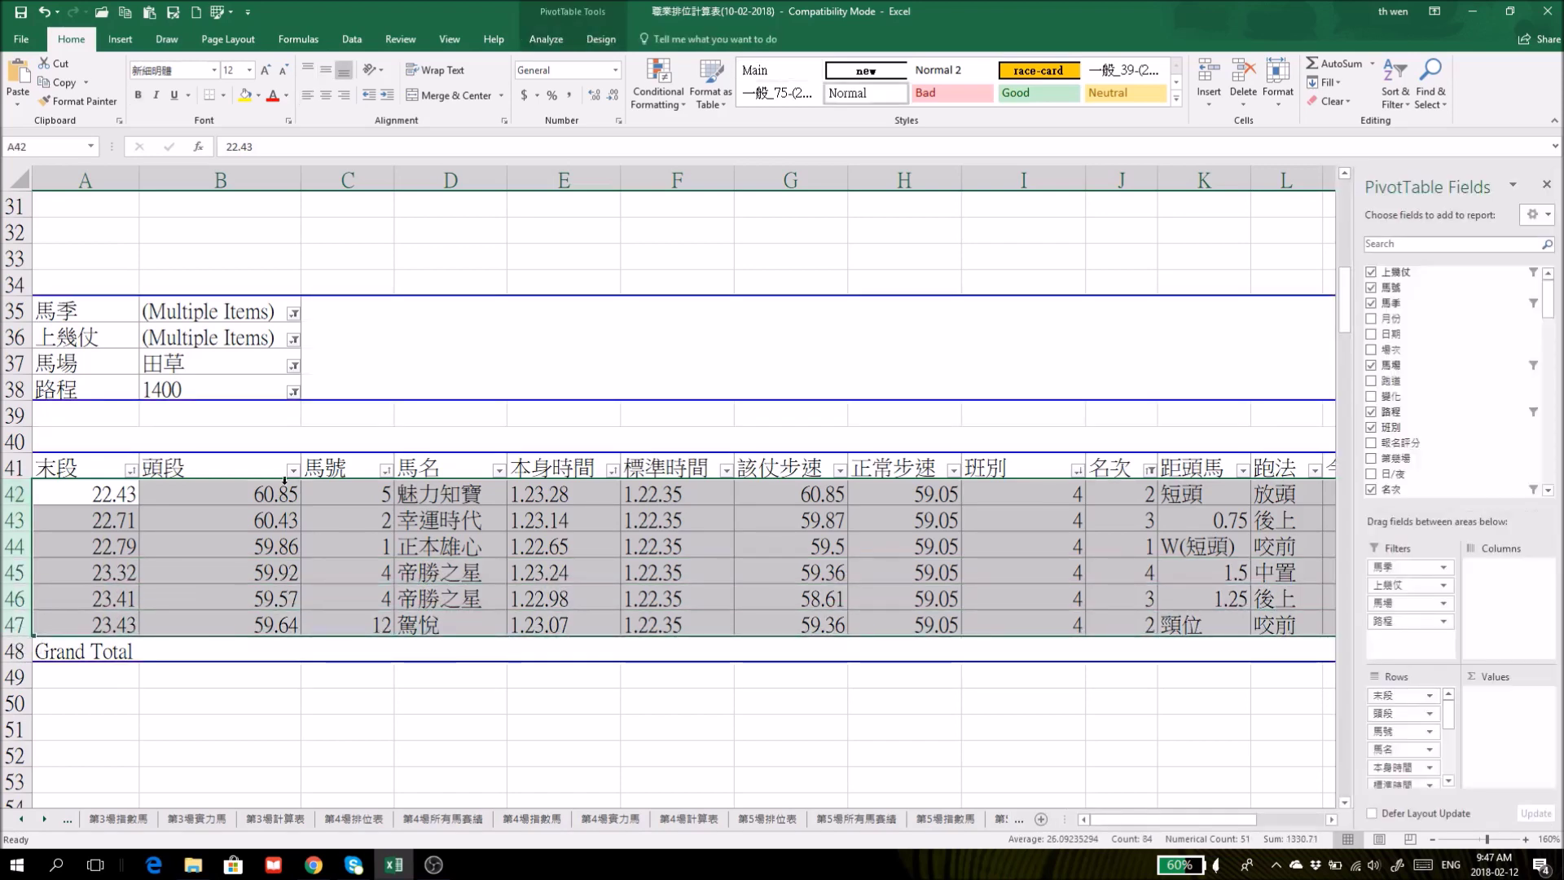
pyautogui.click(351, 690)
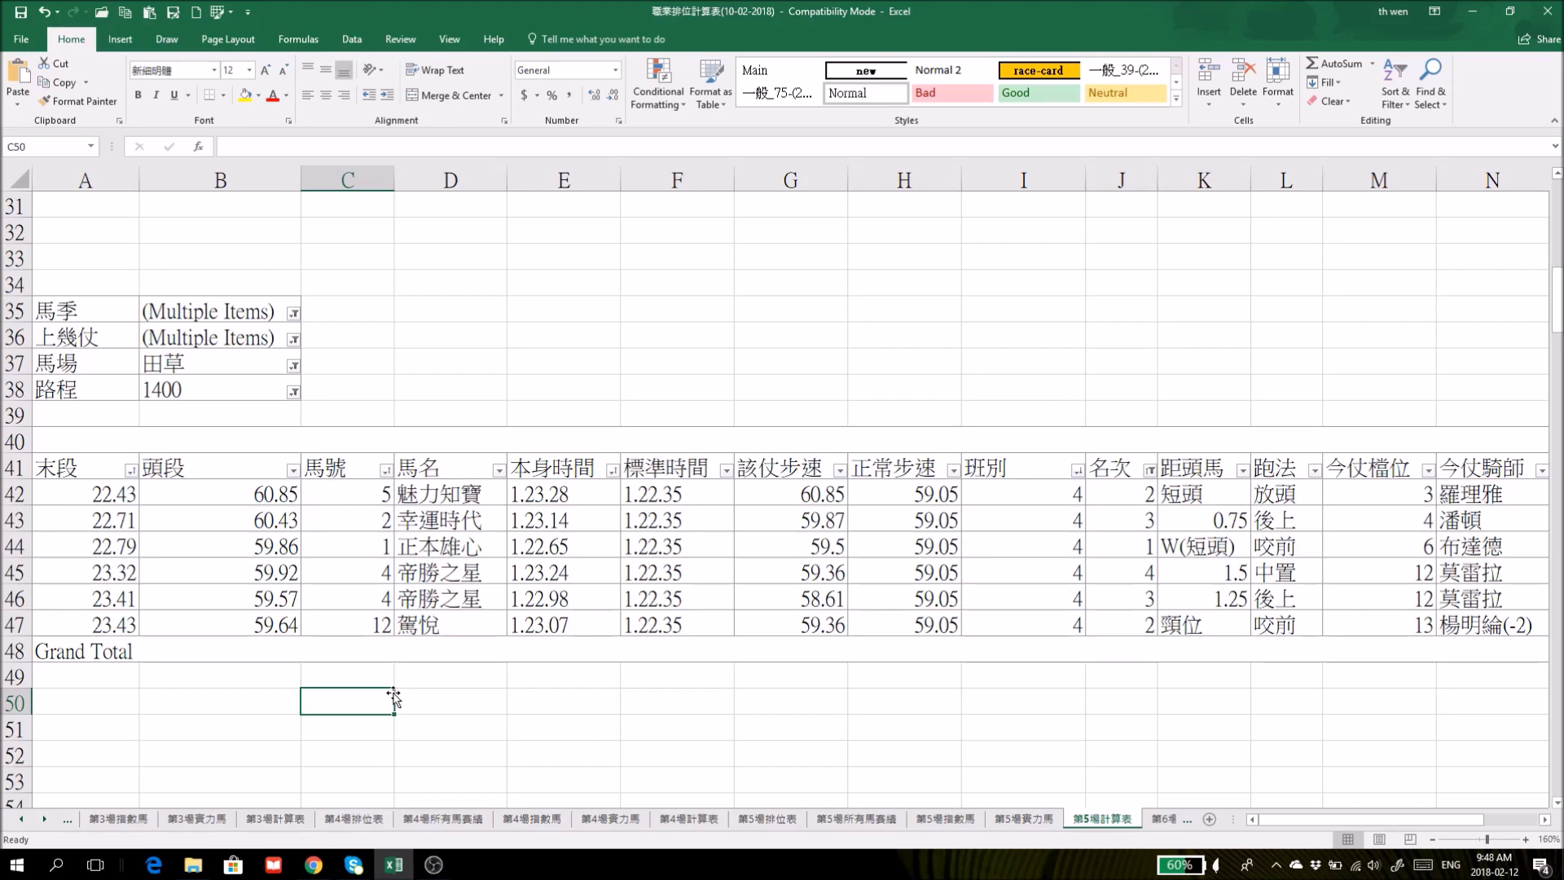
# Highlight the 紅旗星將 row in the hit-rate pivot table of the 第5場計算表 sheet.
pyautogui.scroll(6, 606, 560)
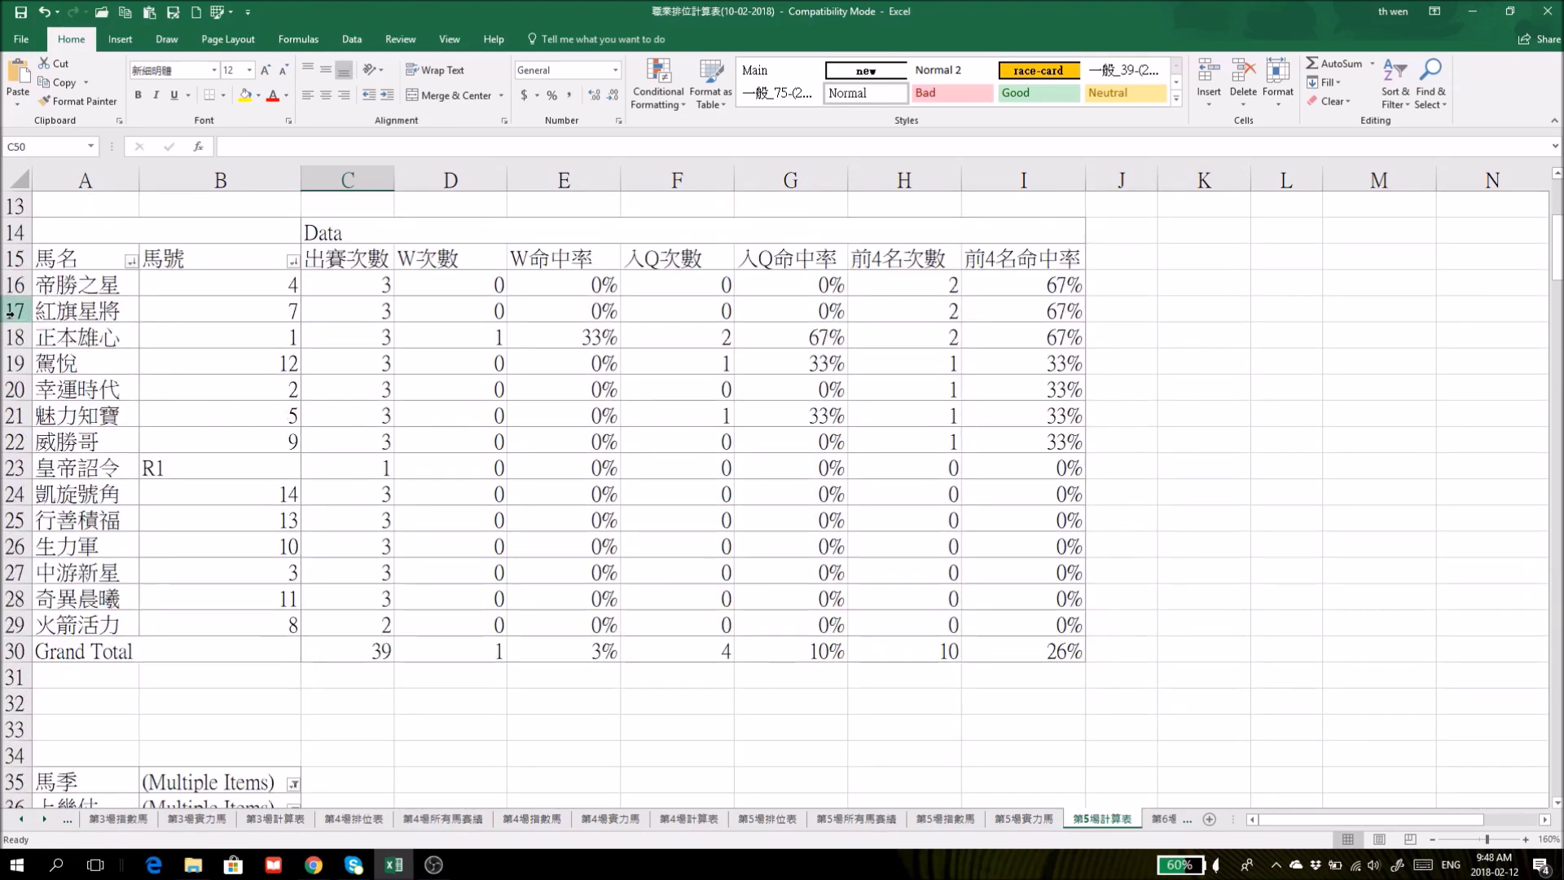
pyautogui.click(5, 310)
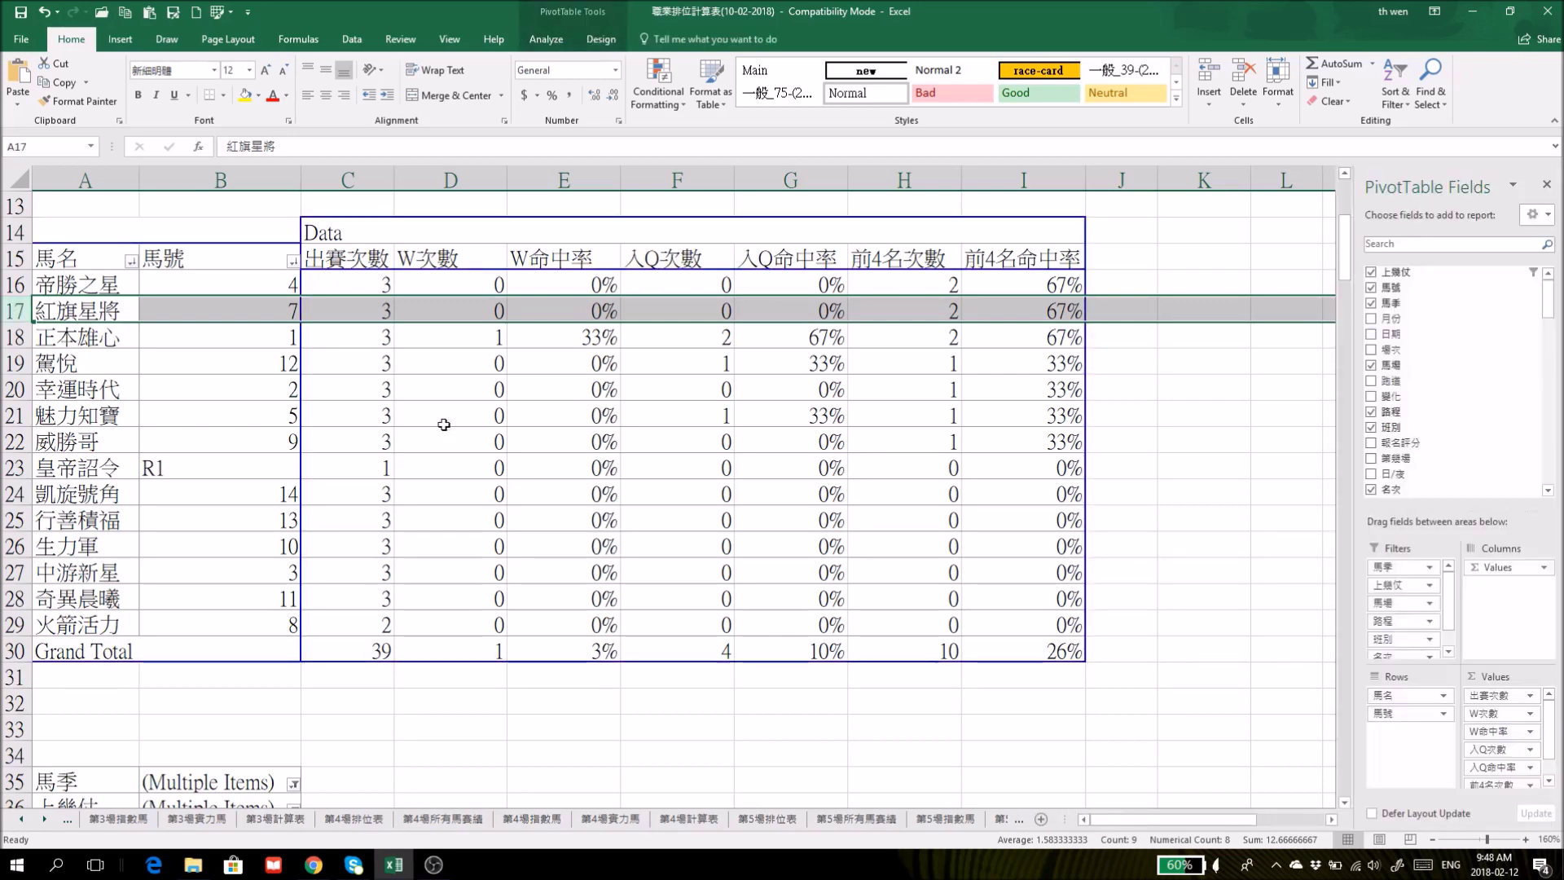
# Reopen the 第5場計算表 from the main page and set the sectional-time pivot table's 上幾仗 filter to (All).
pyautogui.scroll(1, 532, 478)
pyautogui.scroll(1, 532, 478)
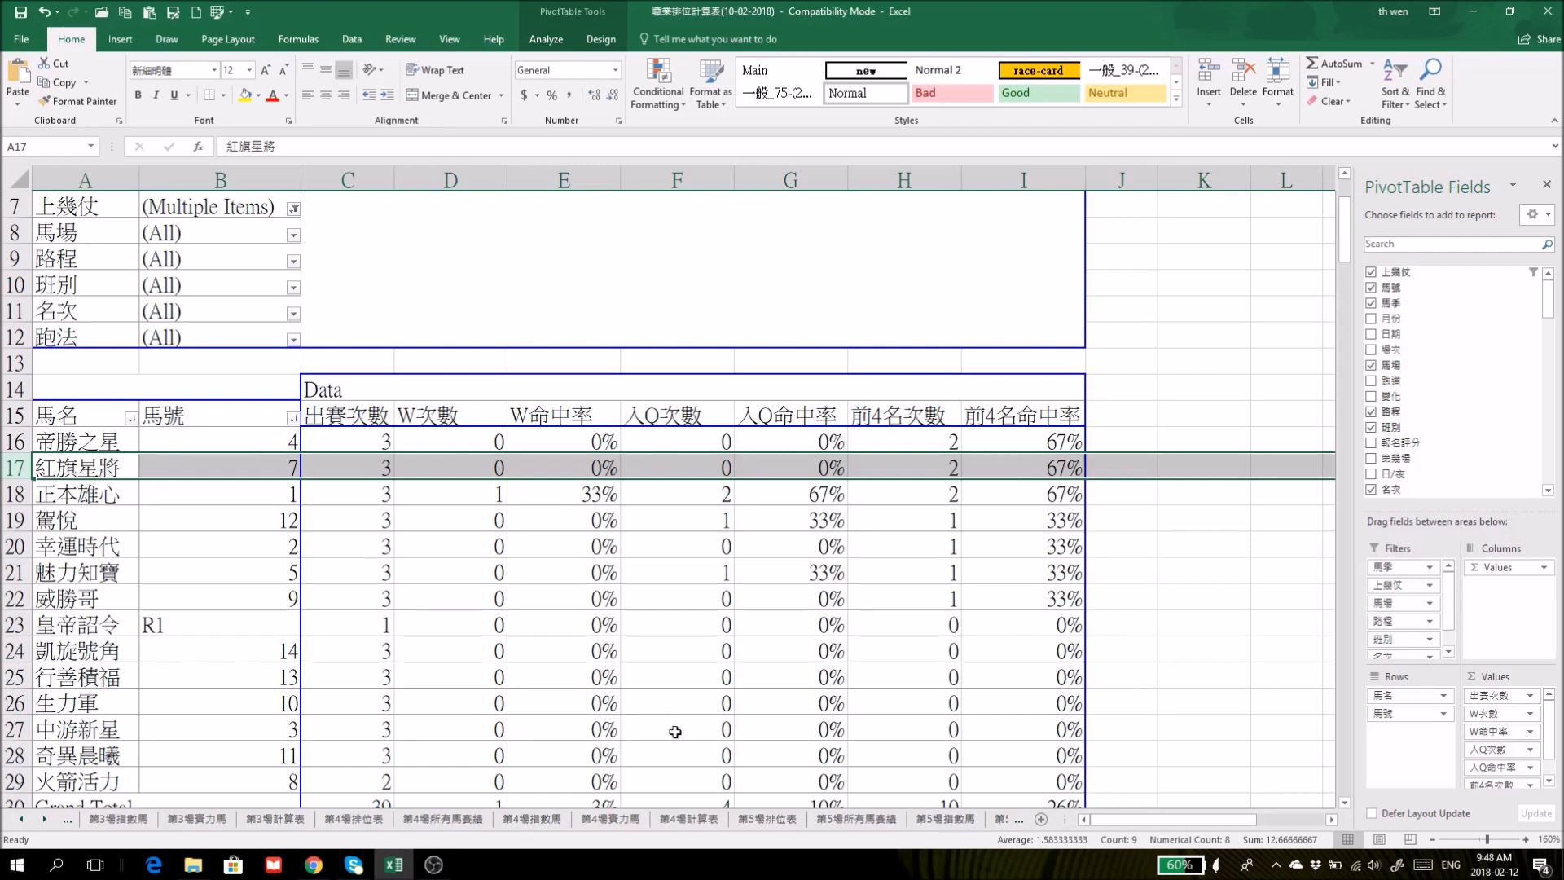
pyautogui.scroll(2, 118, 362)
pyautogui.click(77, 259)
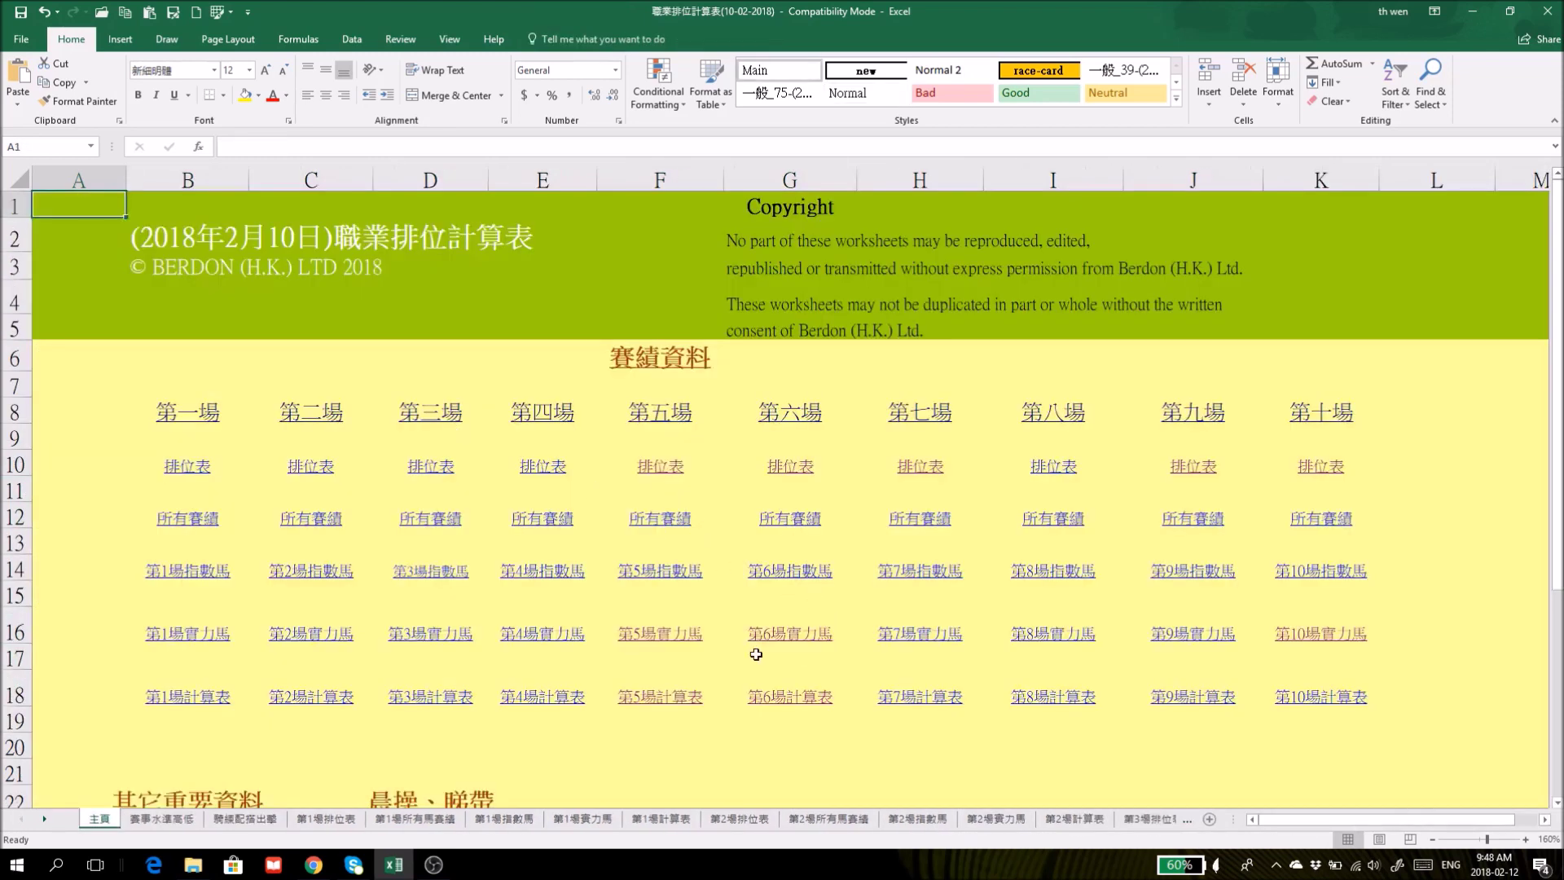
pyautogui.click(670, 698)
pyautogui.scroll(-10, 676, 586)
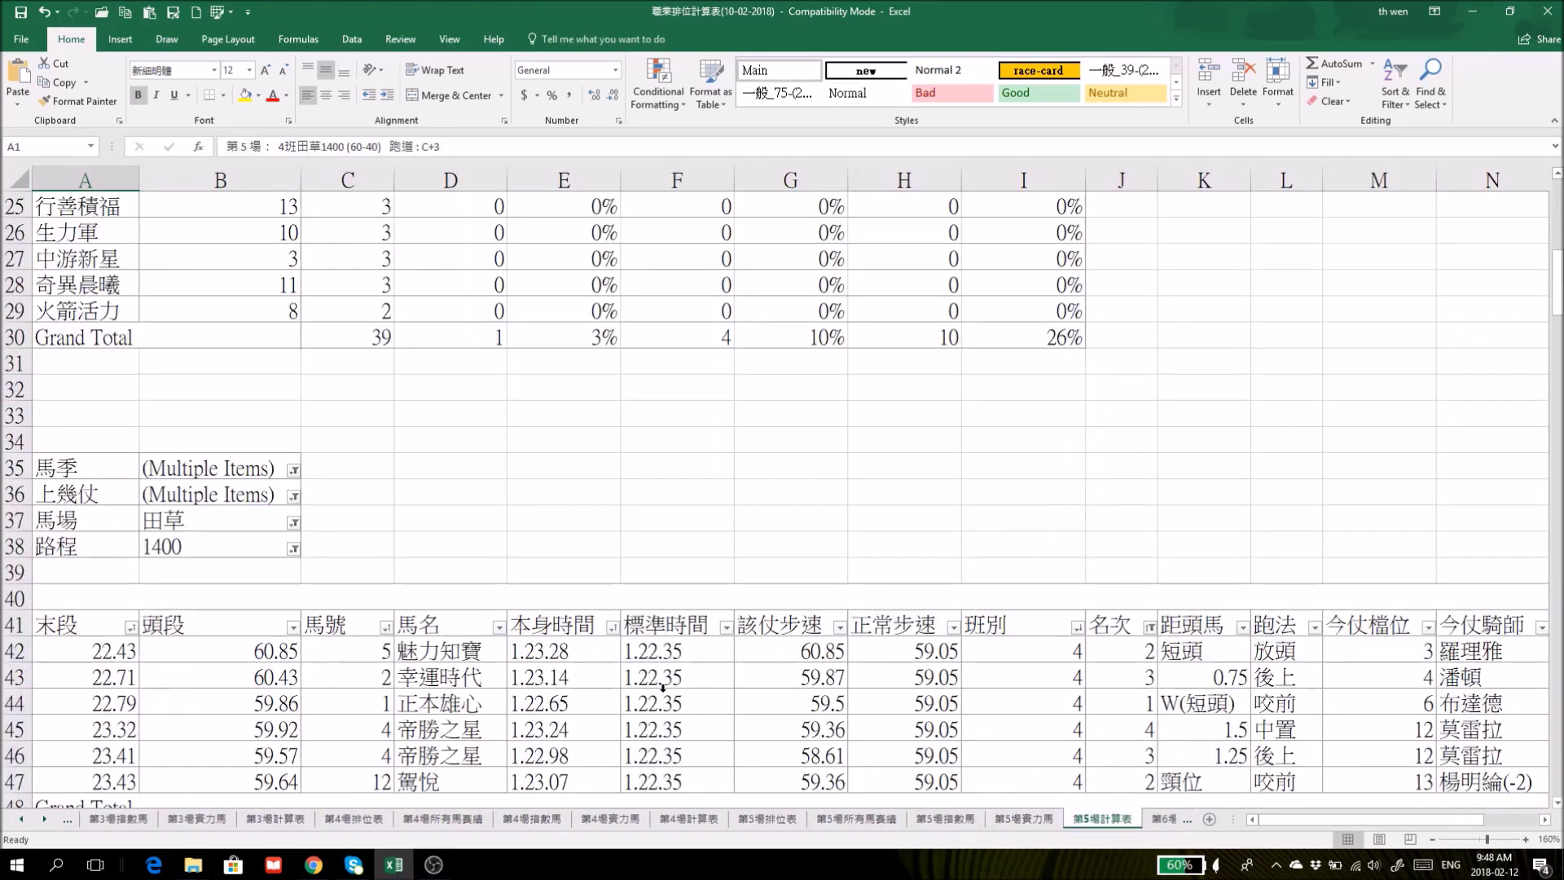
pyautogui.click(294, 339)
pyautogui.click(150, 430)
pyautogui.click(195, 546)
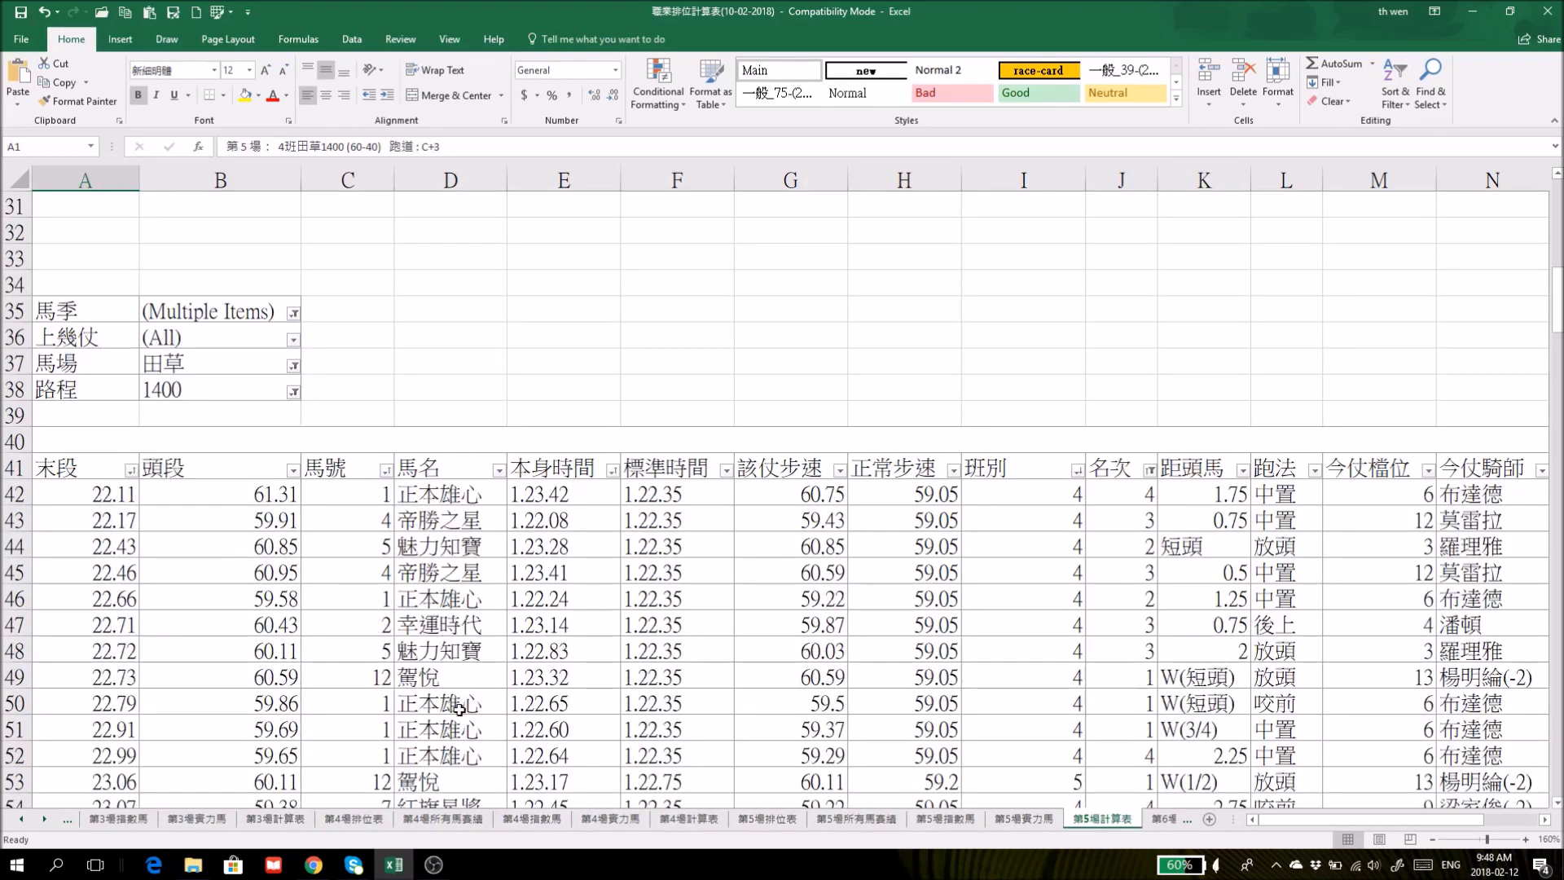
# Limit the sectional-time pivot table's 馬季 filter to 2017-2018 and inspect the 上幾仗 filter selections.
pyautogui.click(294, 339)
pyautogui.click(185, 521)
pyautogui.scroll(-1, 437, 600)
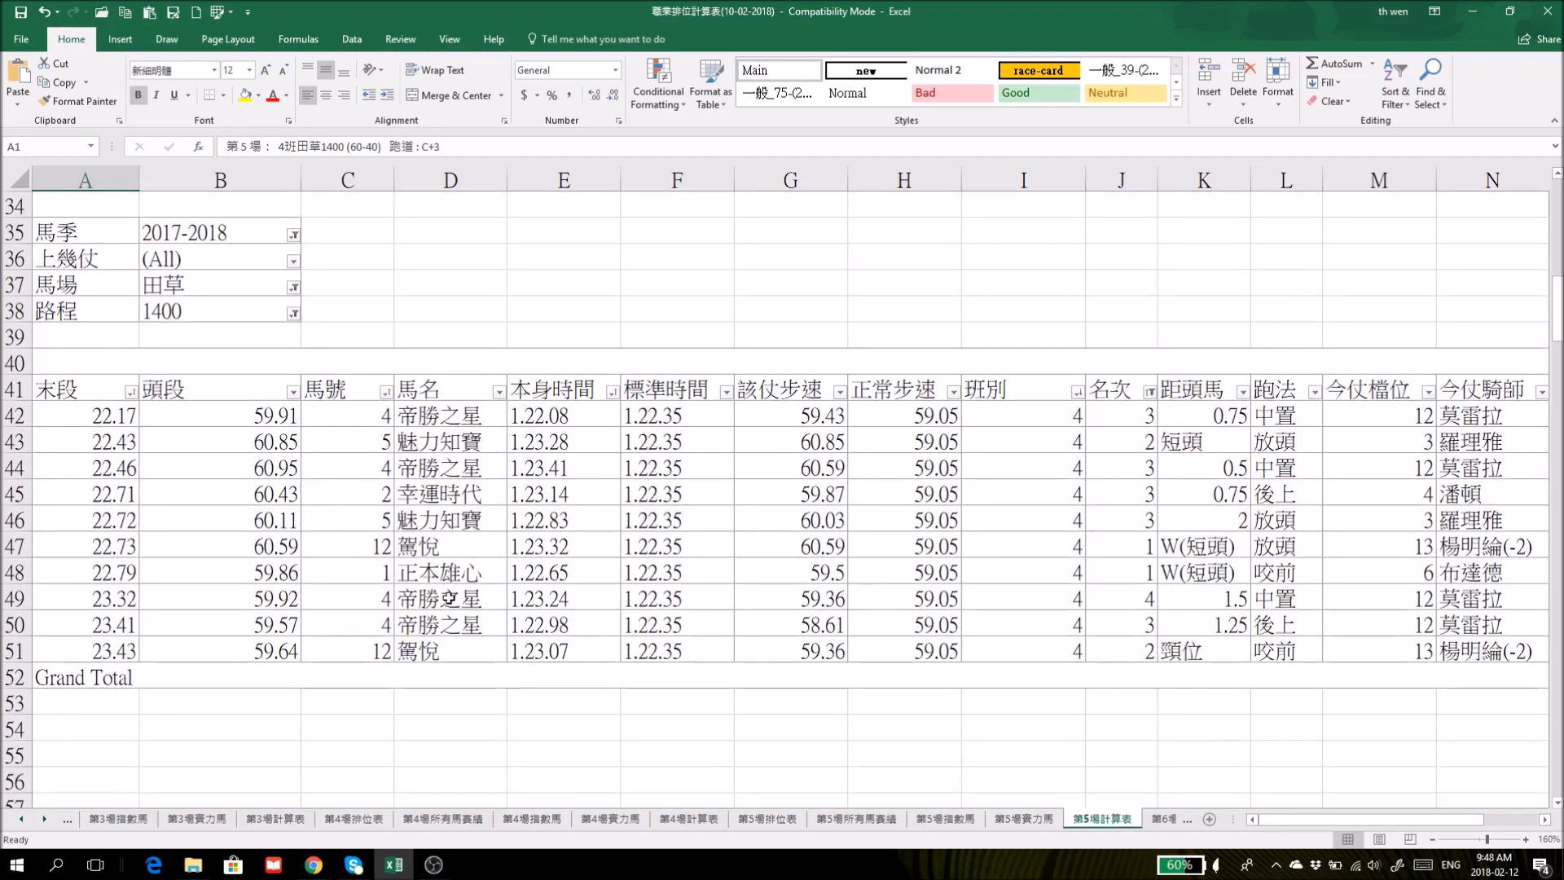
pyautogui.click(293, 261)
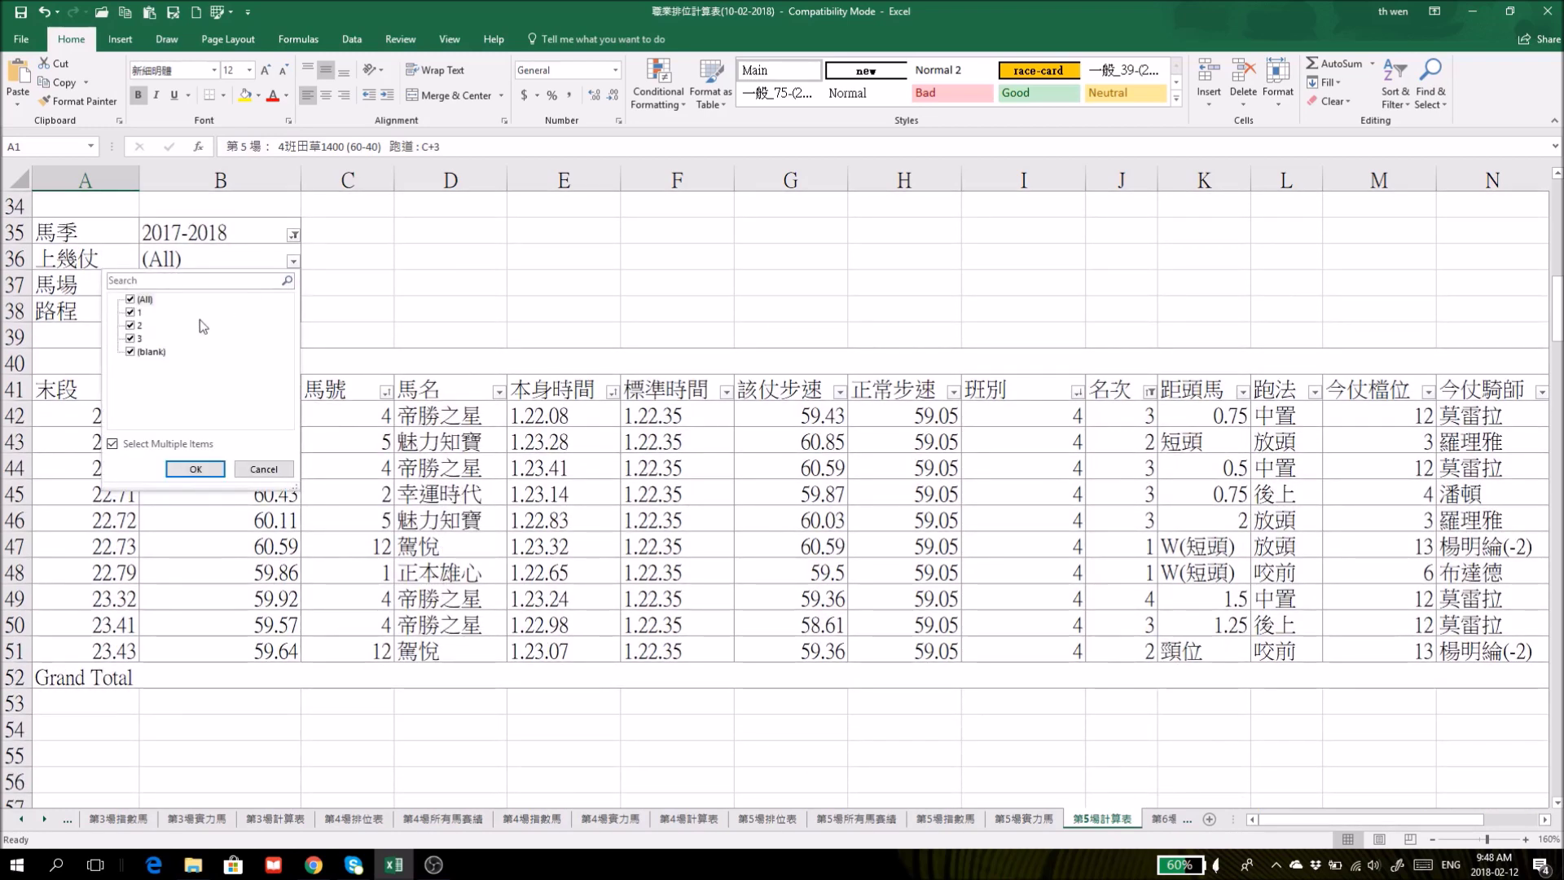
pyautogui.click(354, 271)
# Extend the 馬季 filter to multiple seasons and highlight the 紅旗星將 row in the sectional-time pivot table.
pyautogui.click(294, 236)
pyautogui.click(129, 300)
pyautogui.click(196, 442)
pyautogui.scroll(-2, 175, 600)
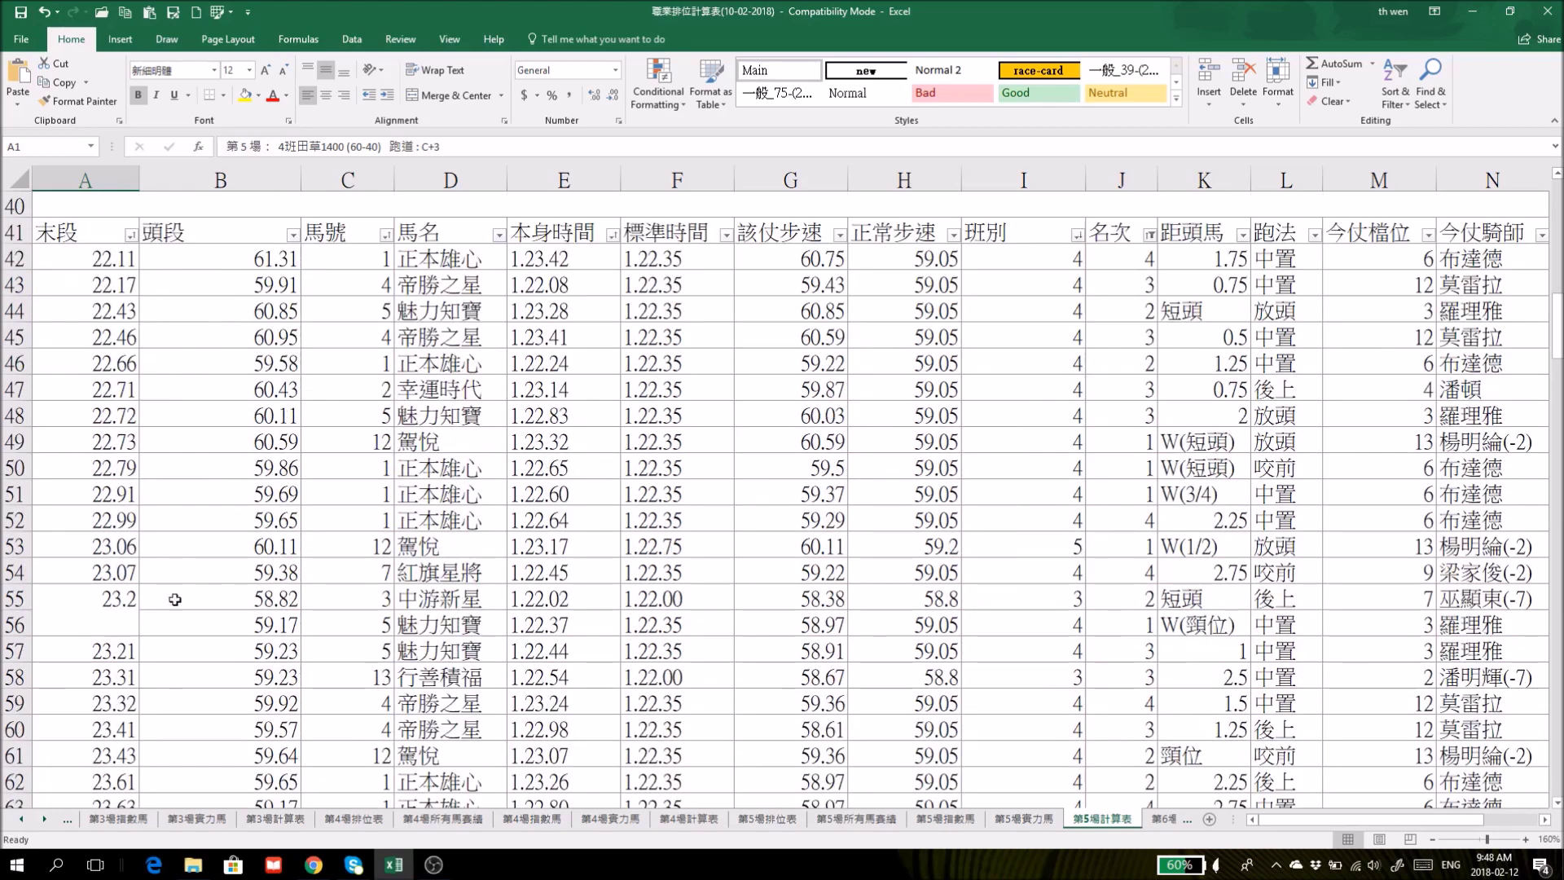
pyautogui.click(31, 568)
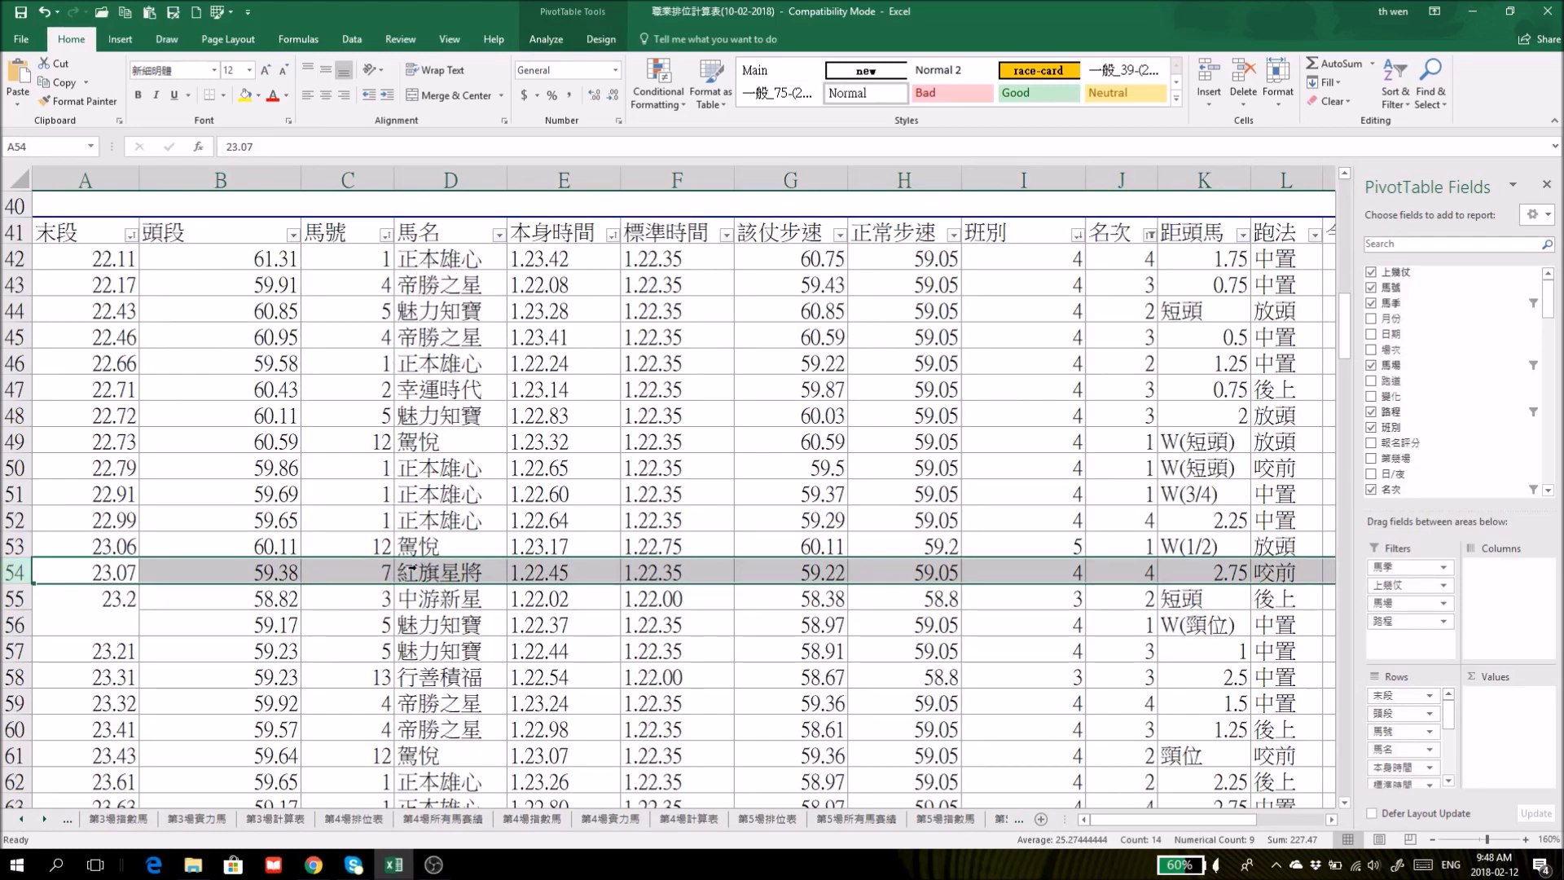
pyautogui.scroll(5, 754, 661)
pyautogui.scroll(-2, 861, 758)
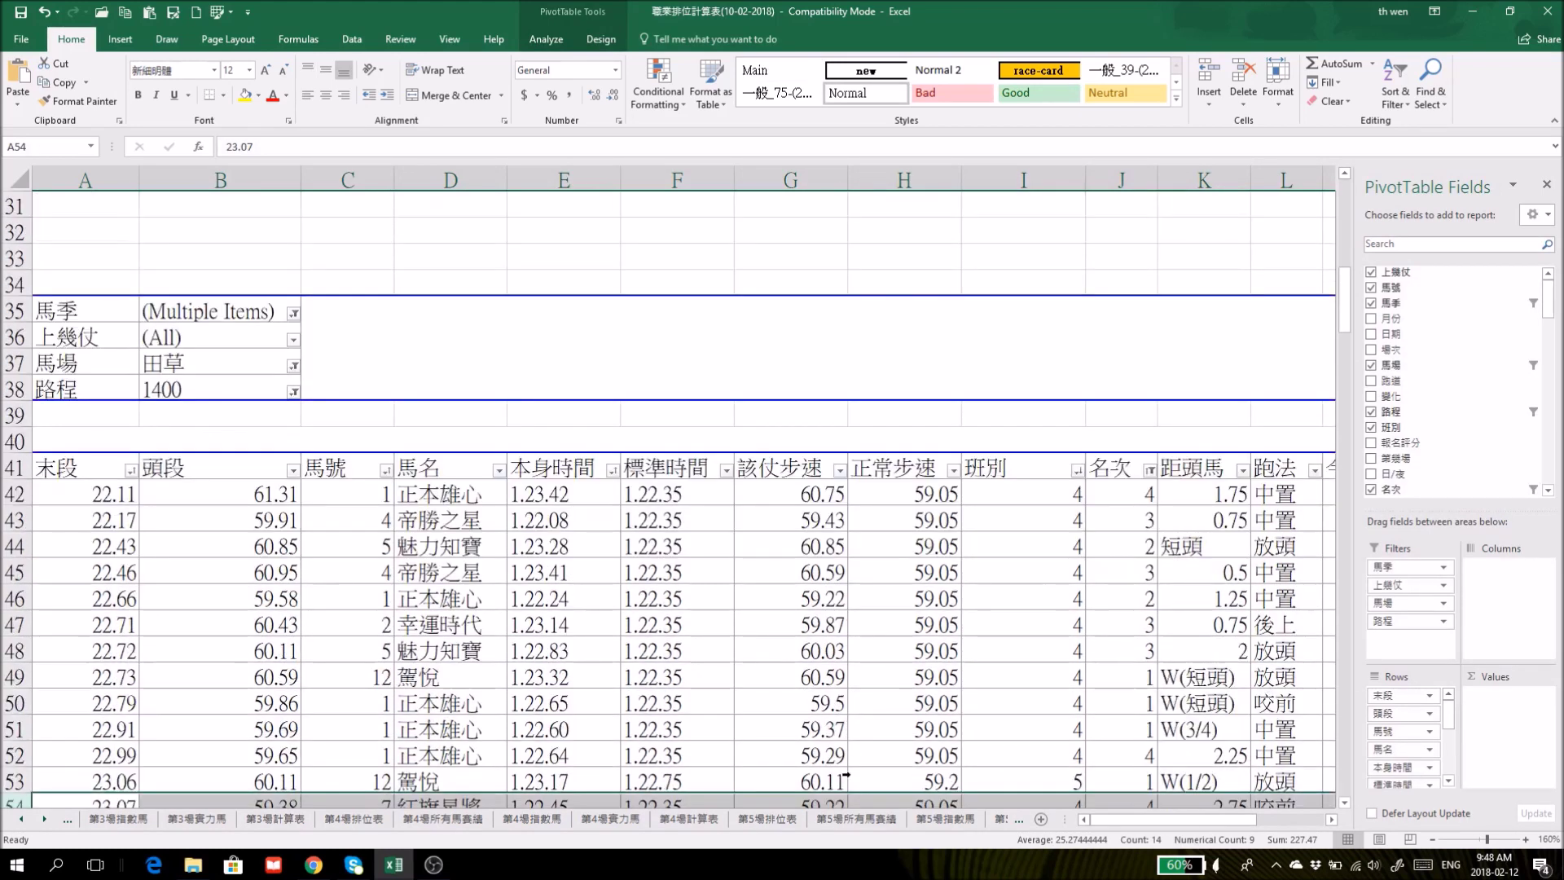
# Check the 幸運時代 entry in the 第5場排位表 against the sectional-time pivot table of the 第5場計算表.
pyautogui.click(770, 818)
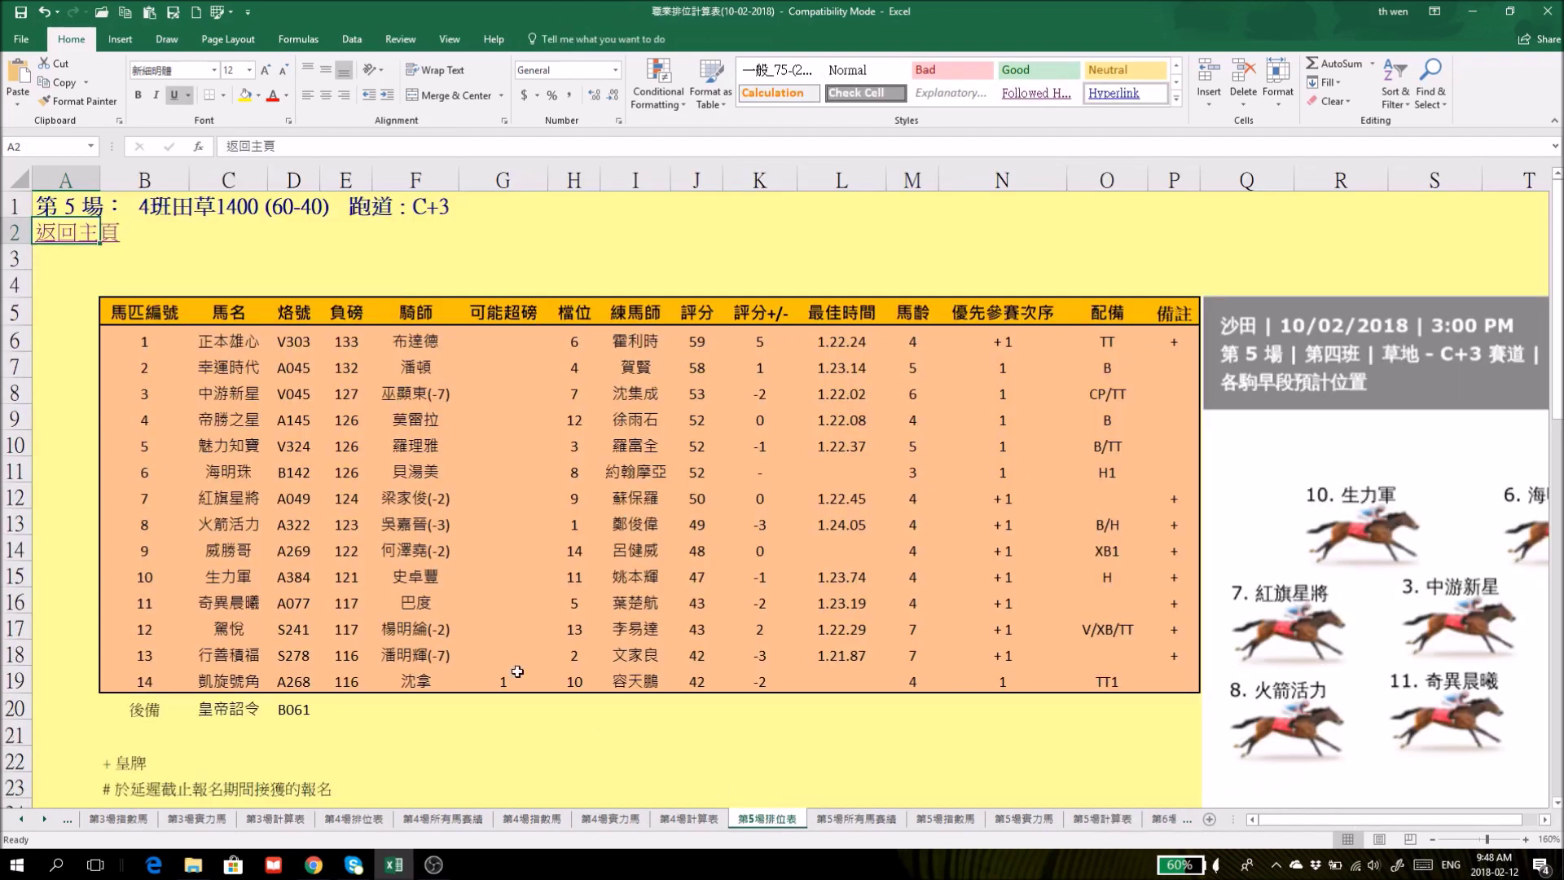
pyautogui.click(127, 365)
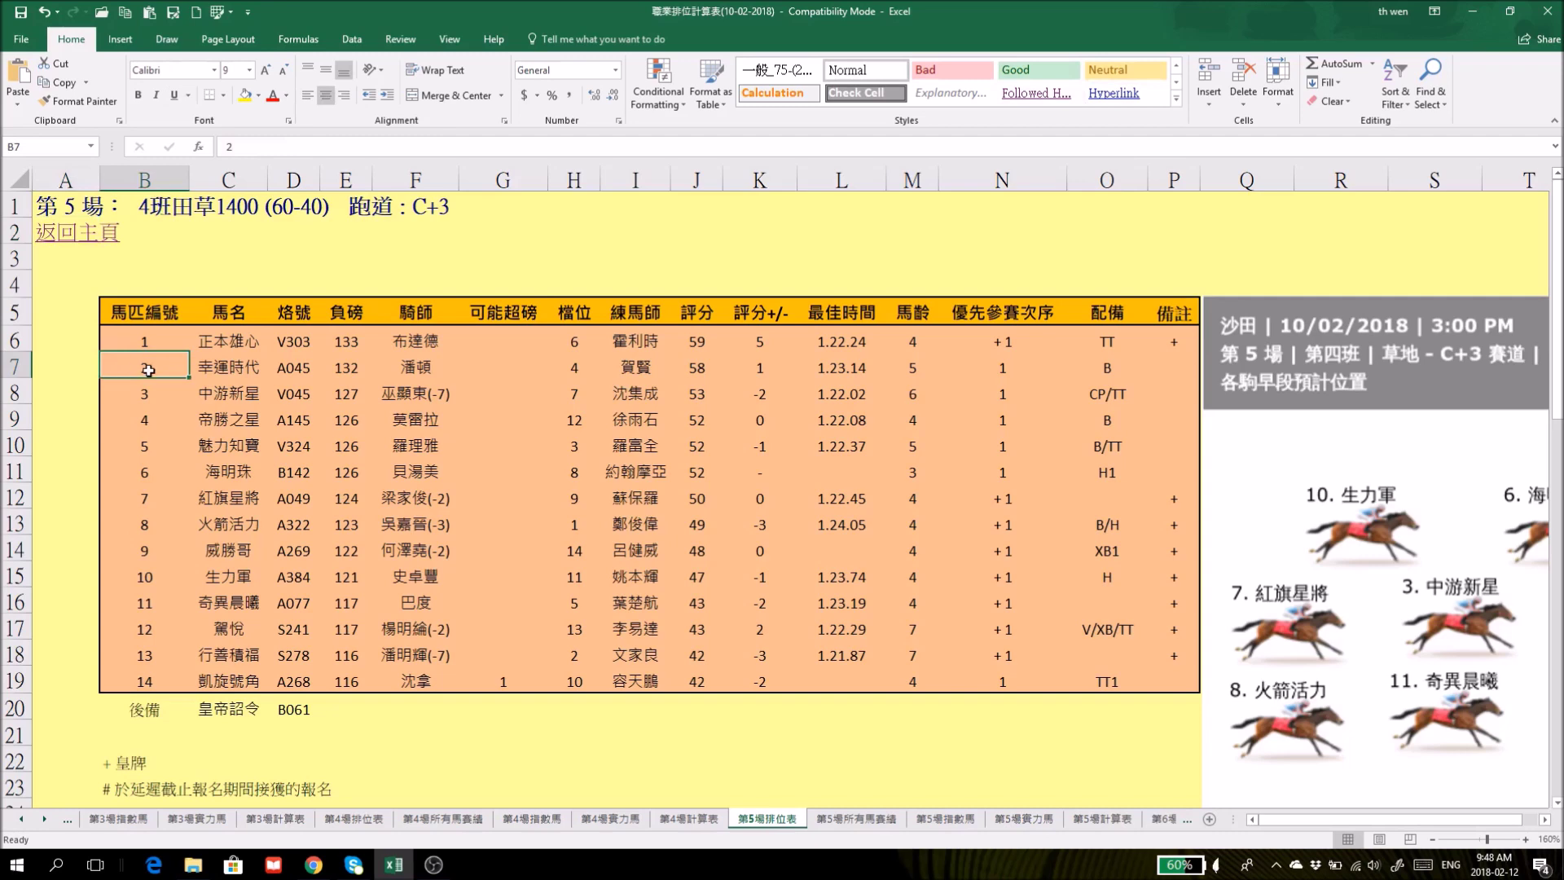
pyautogui.click(1077, 824)
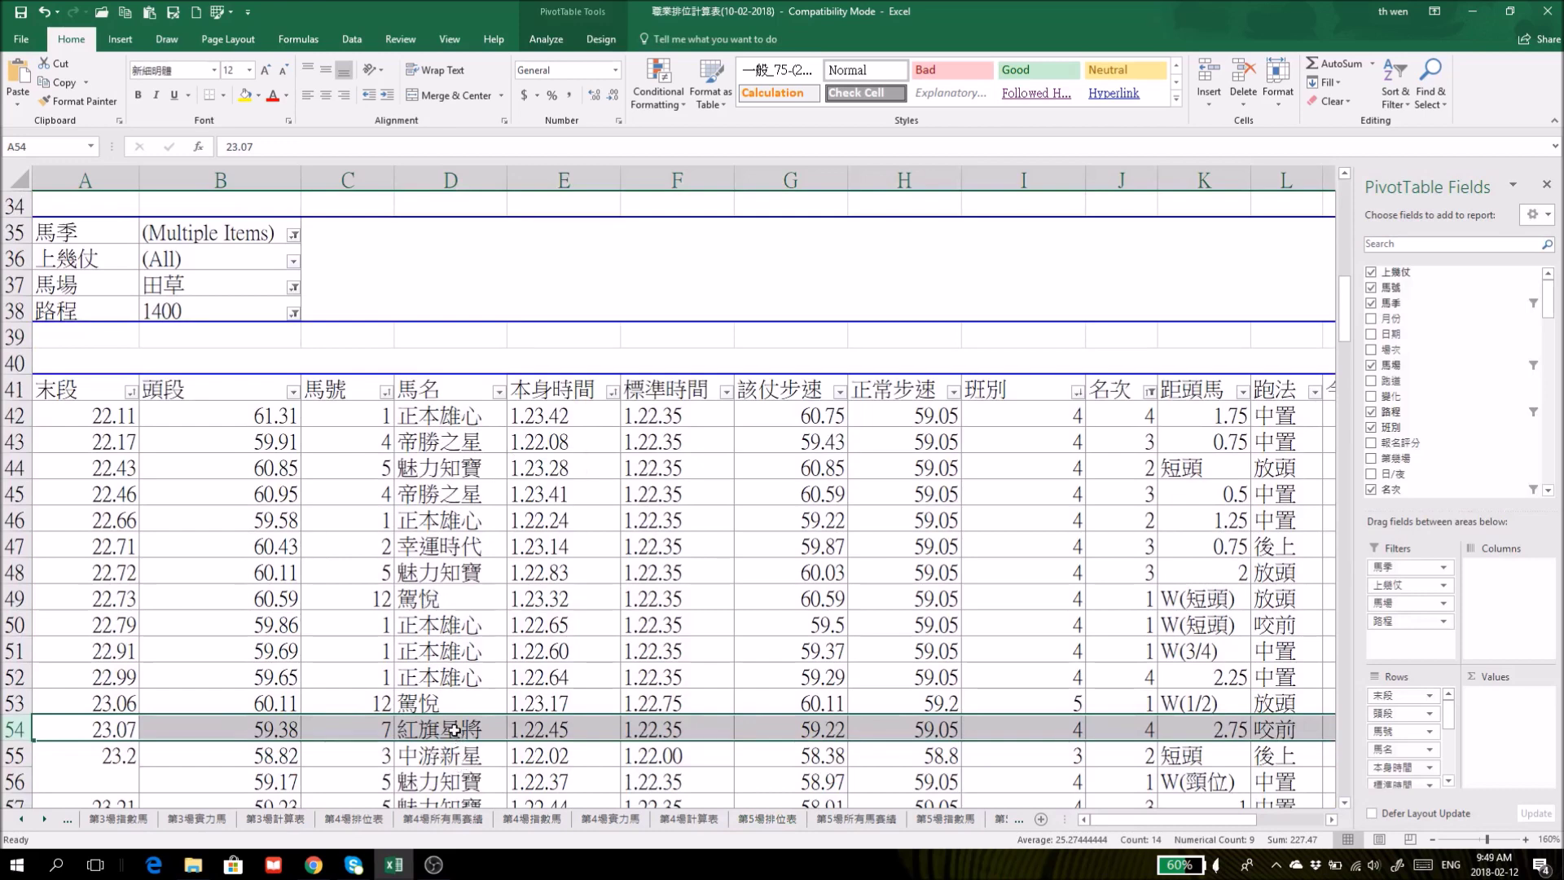
# Examine the race 5 finishing order and the 派彩 dividend table on the 第5場排位表 sheet.
pyautogui.click(777, 821)
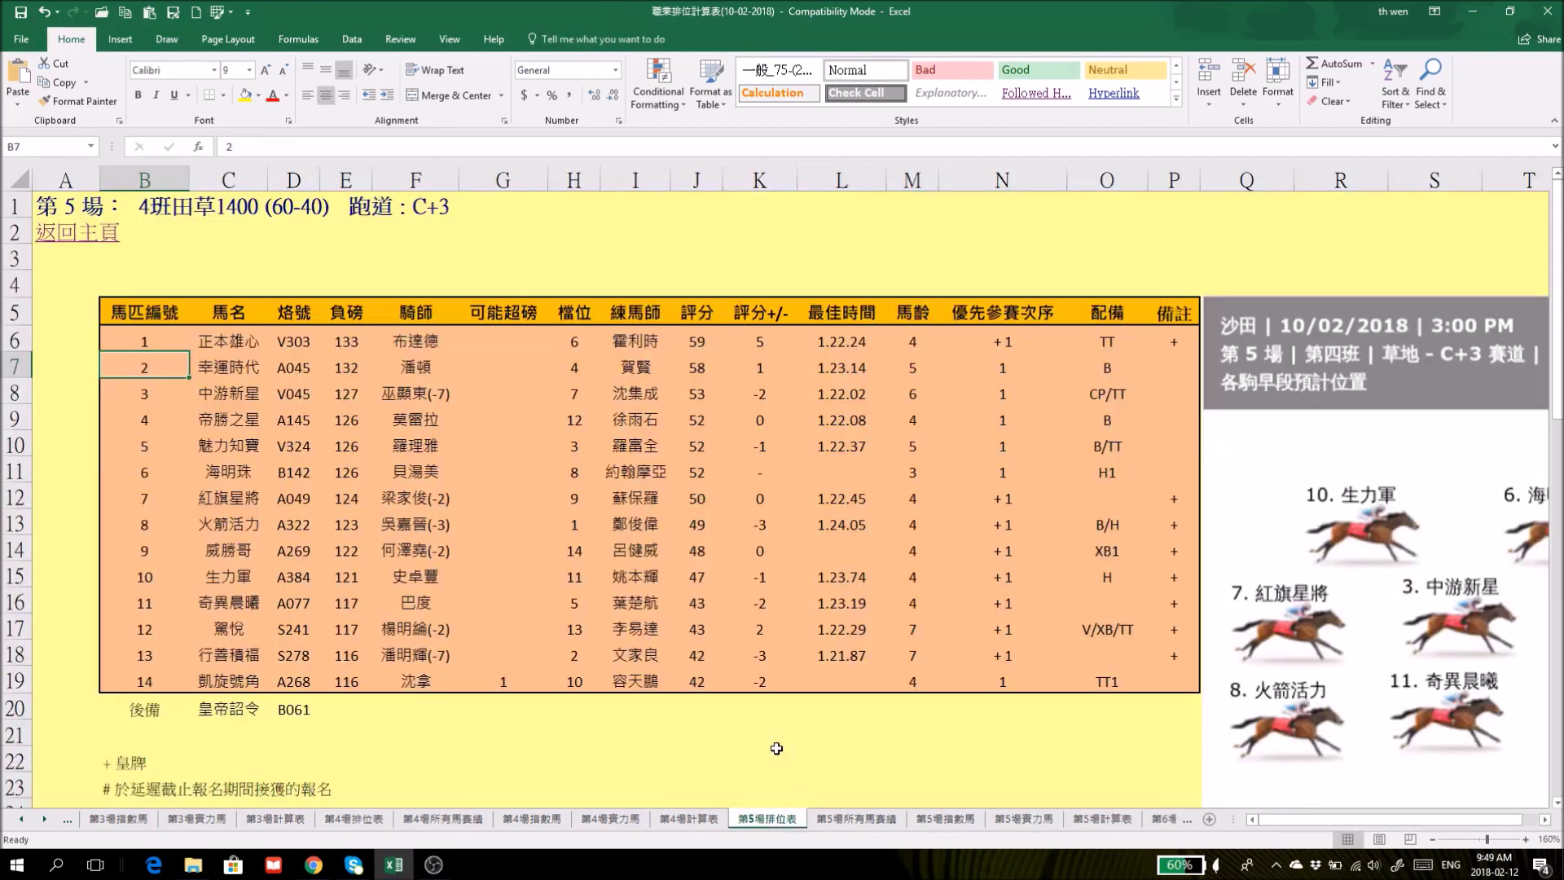
pyautogui.scroll(-7, 767, 710)
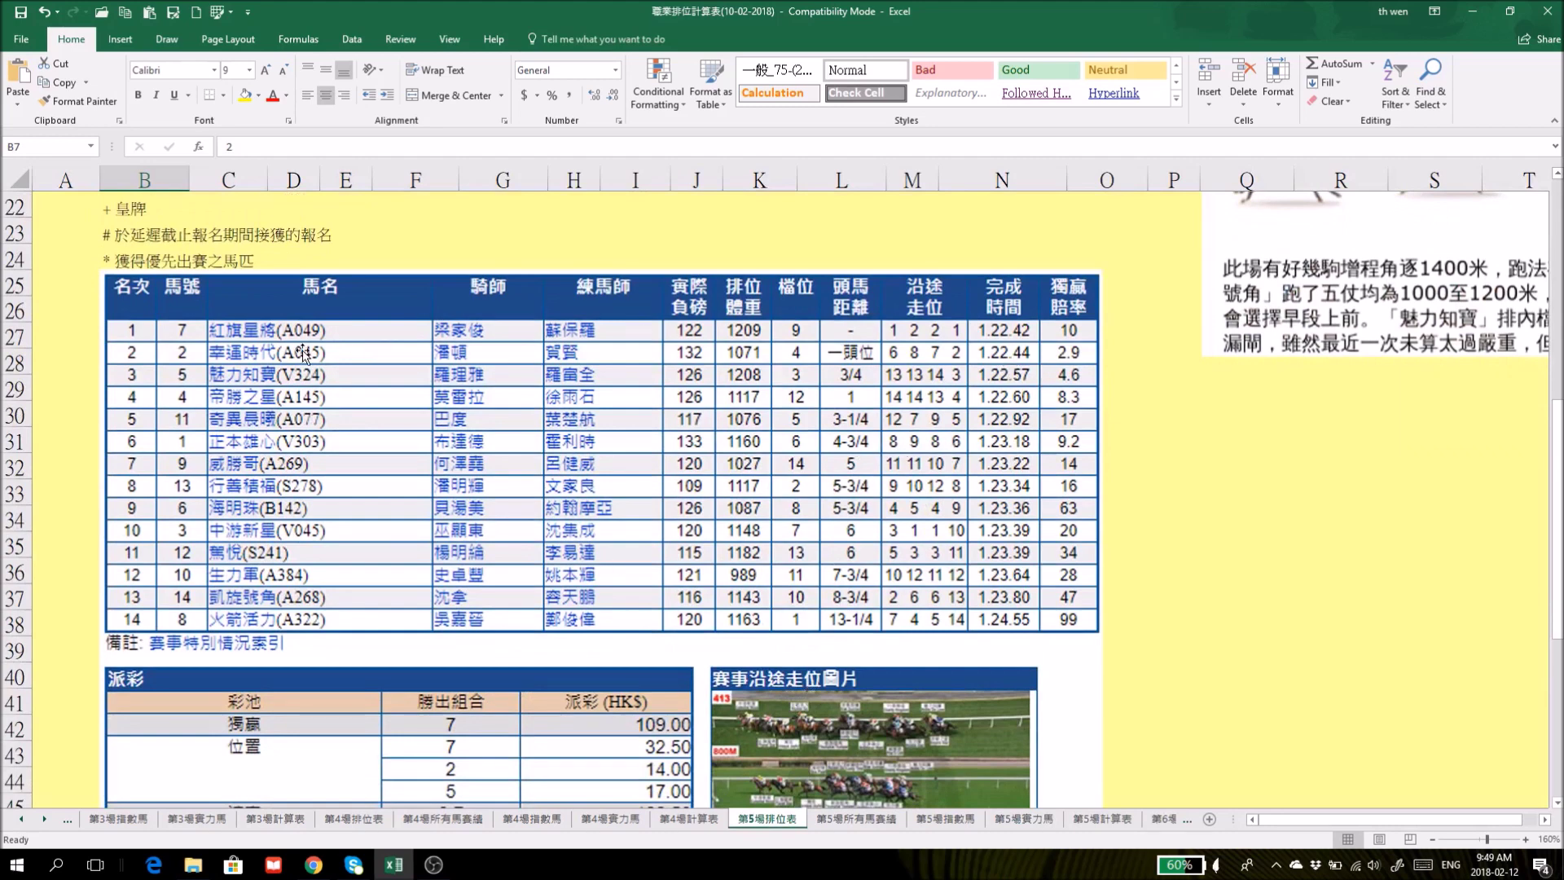
pyautogui.scroll(-2, 1251, 608)
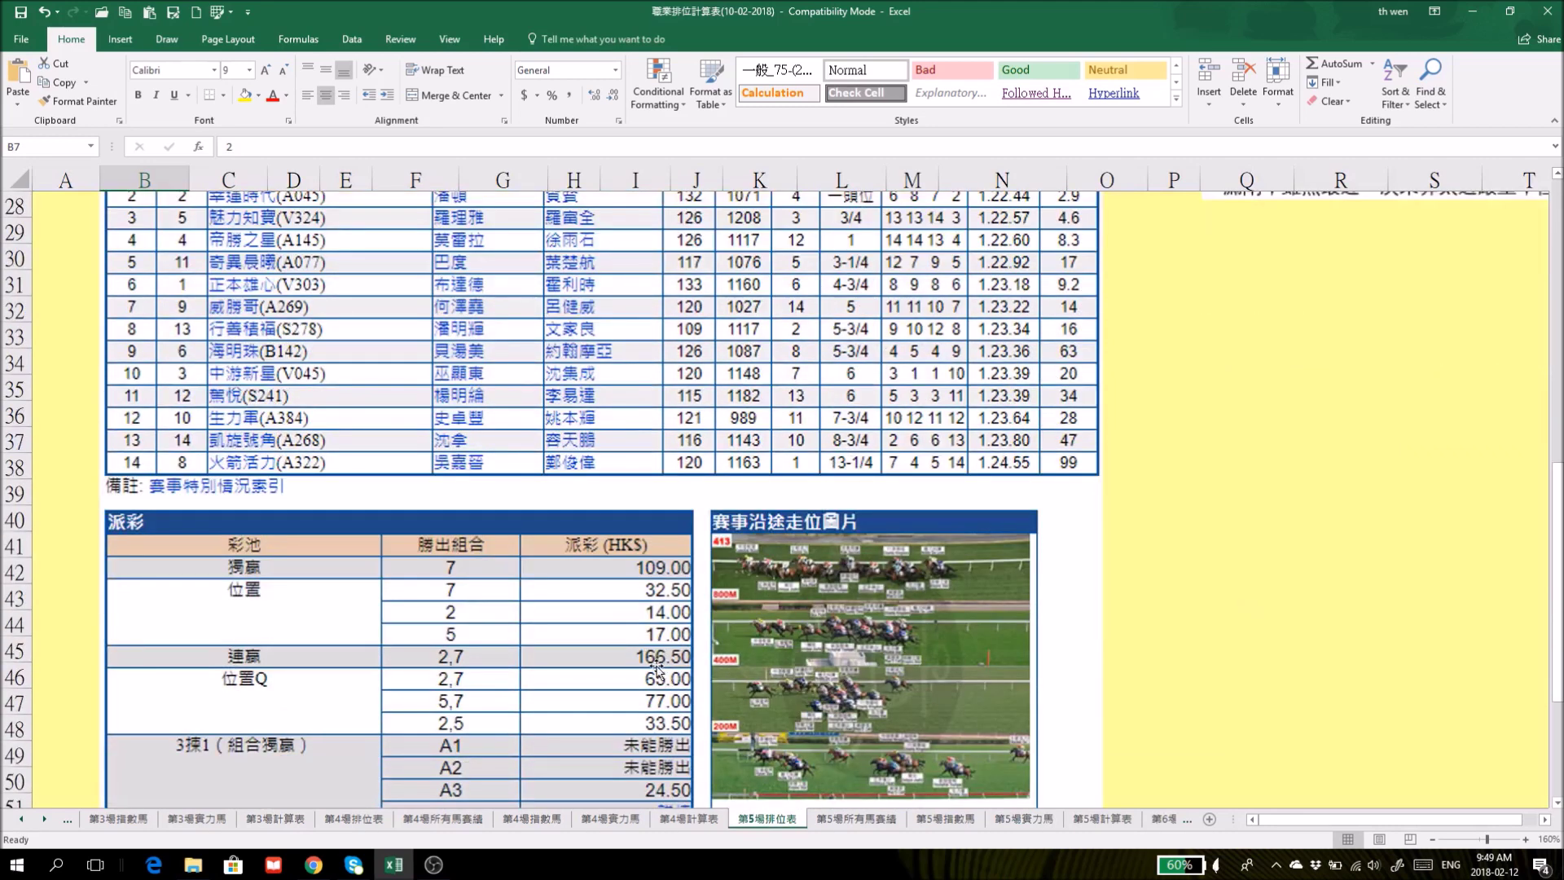
pyautogui.scroll(2, 1170, 644)
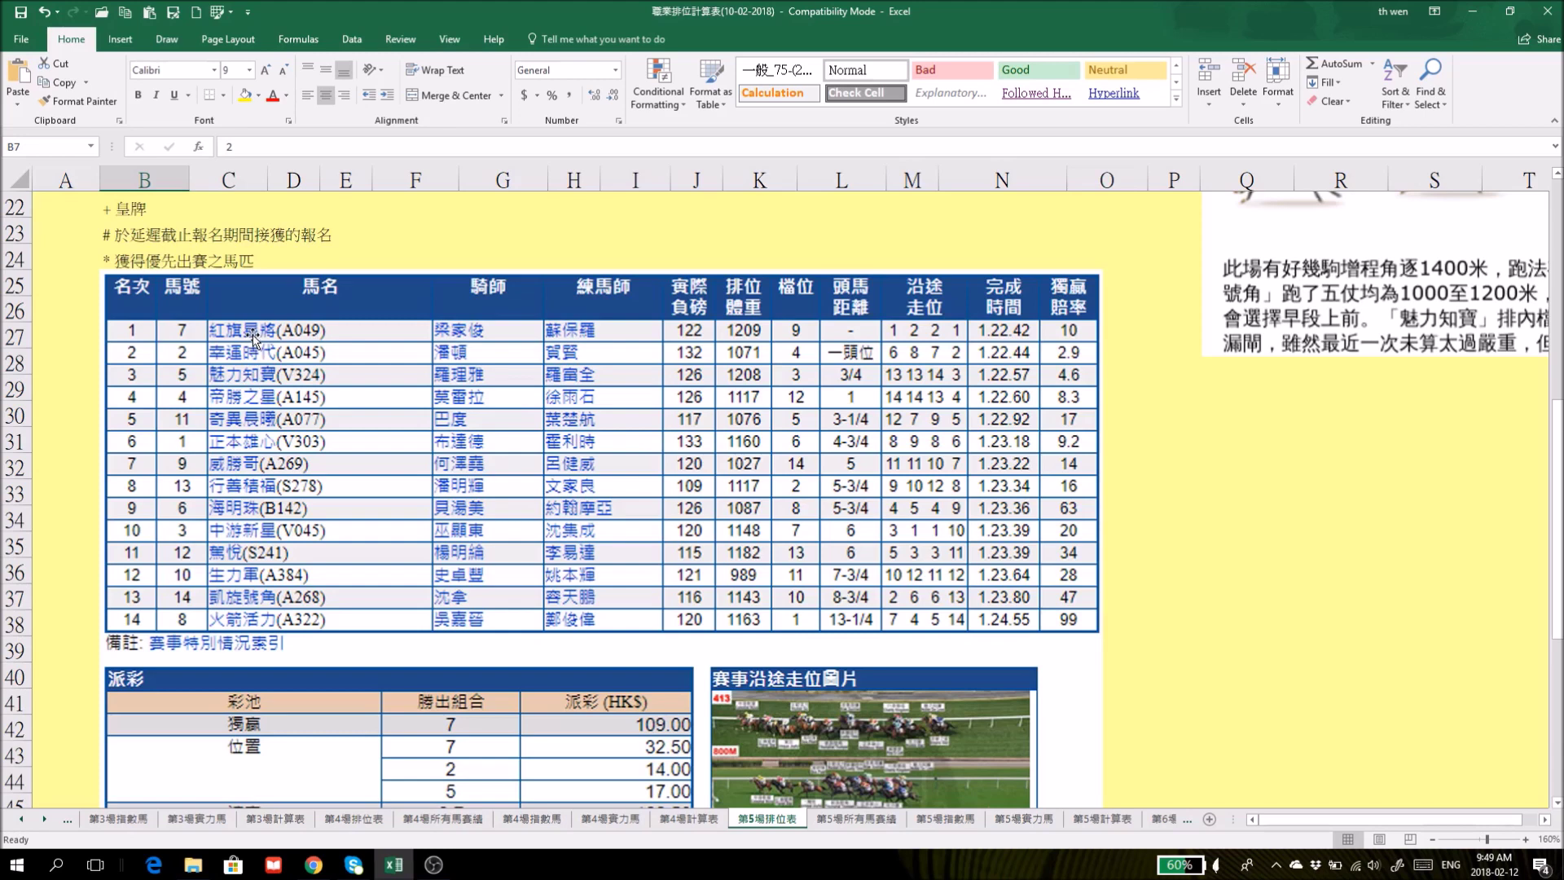
pyautogui.scroll(-4, 1204, 567)
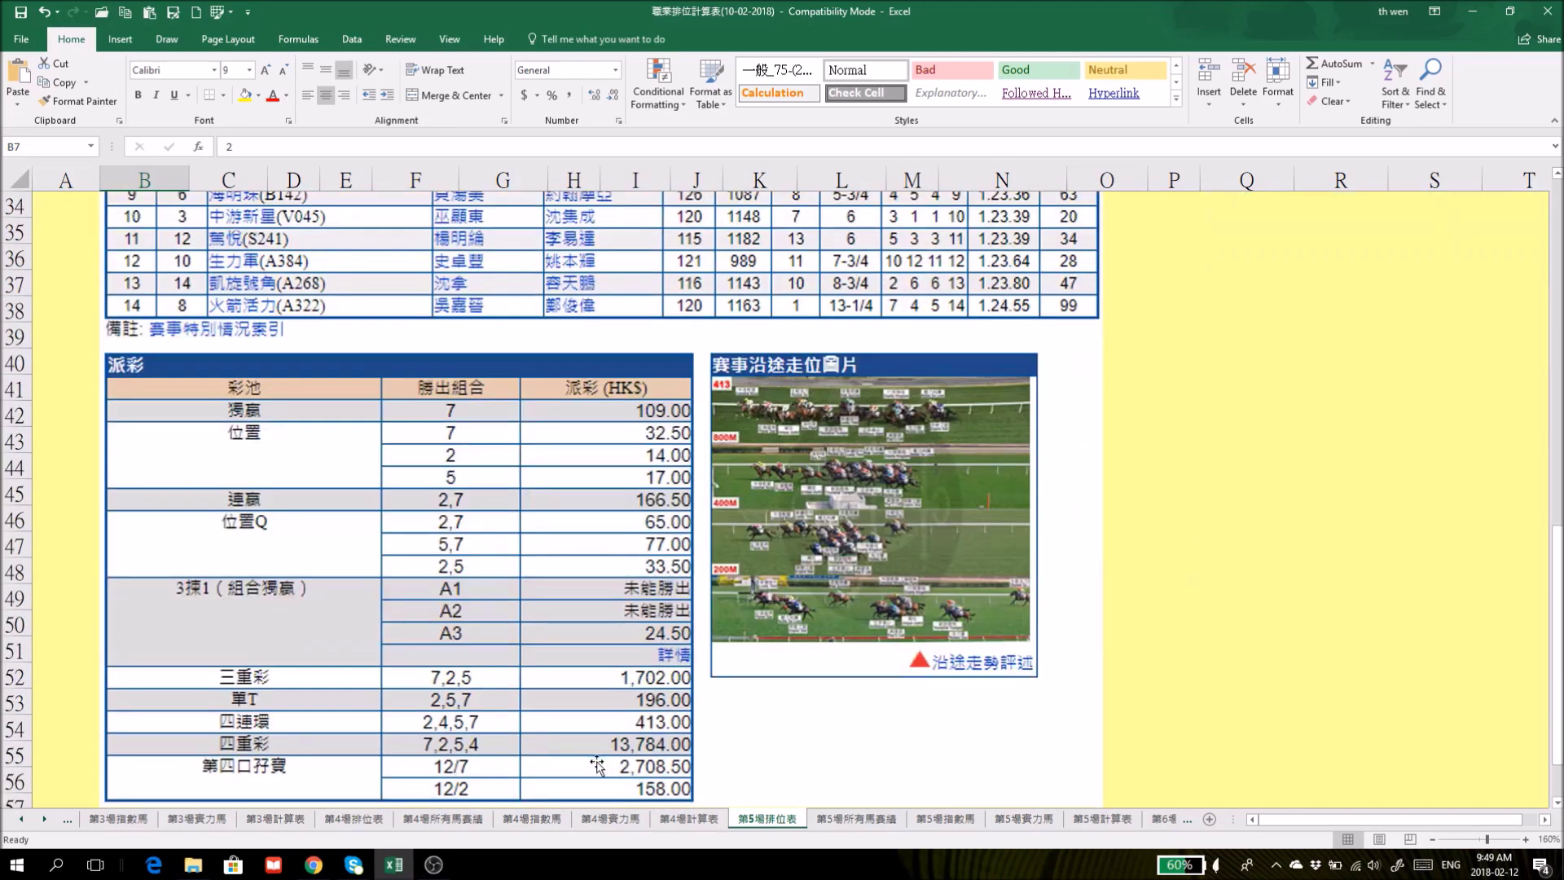
pyautogui.scroll(4, 1201, 700)
pyautogui.scroll(3, 1201, 700)
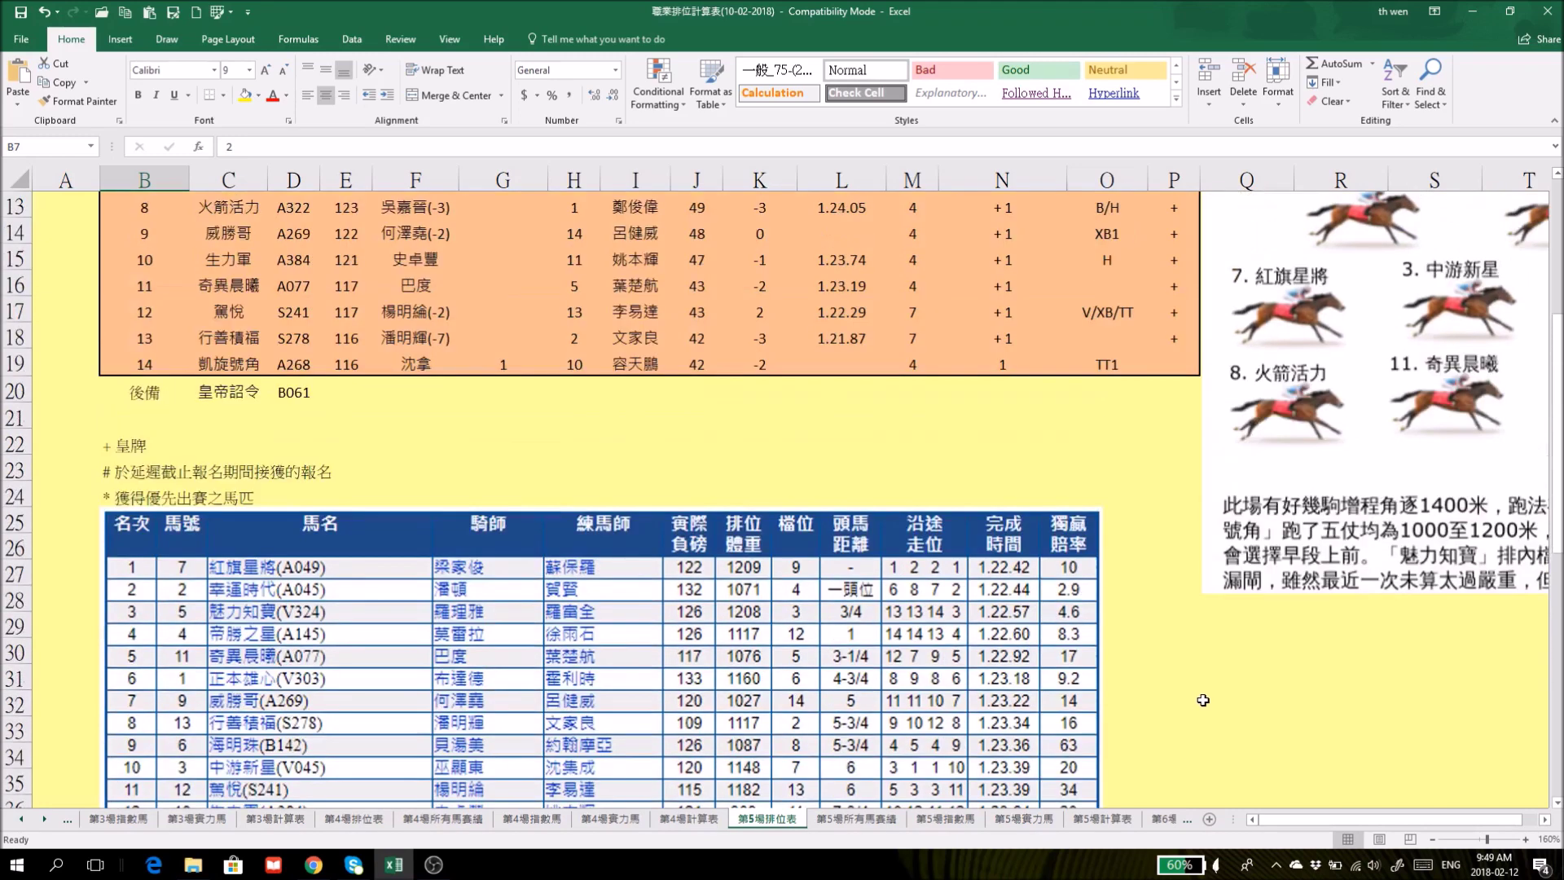
pyautogui.scroll(2, 777, 436)
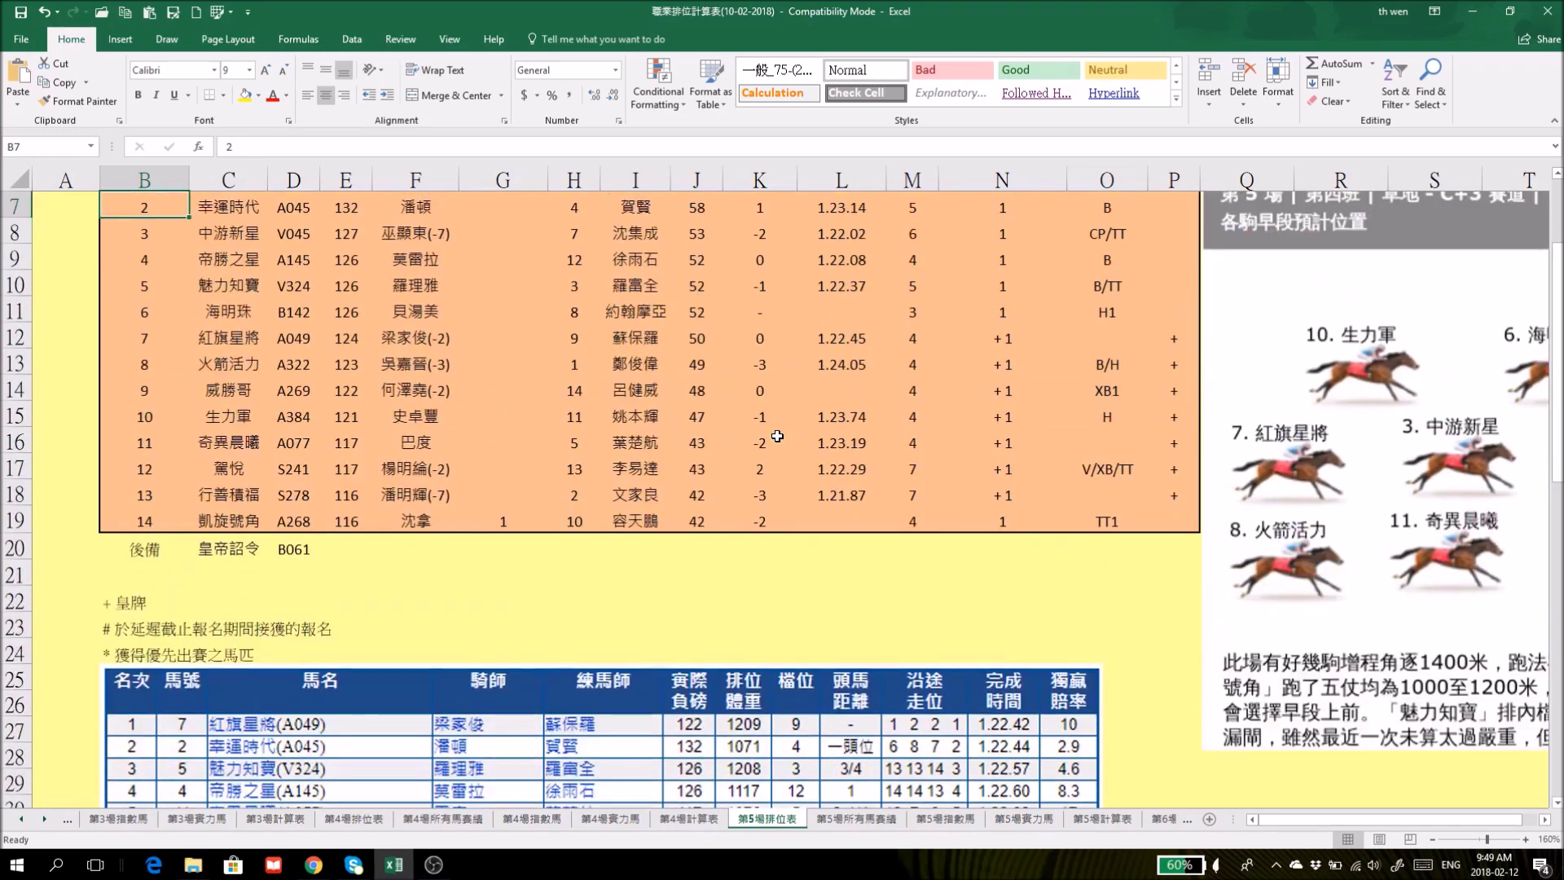
pyautogui.scroll(2, 777, 436)
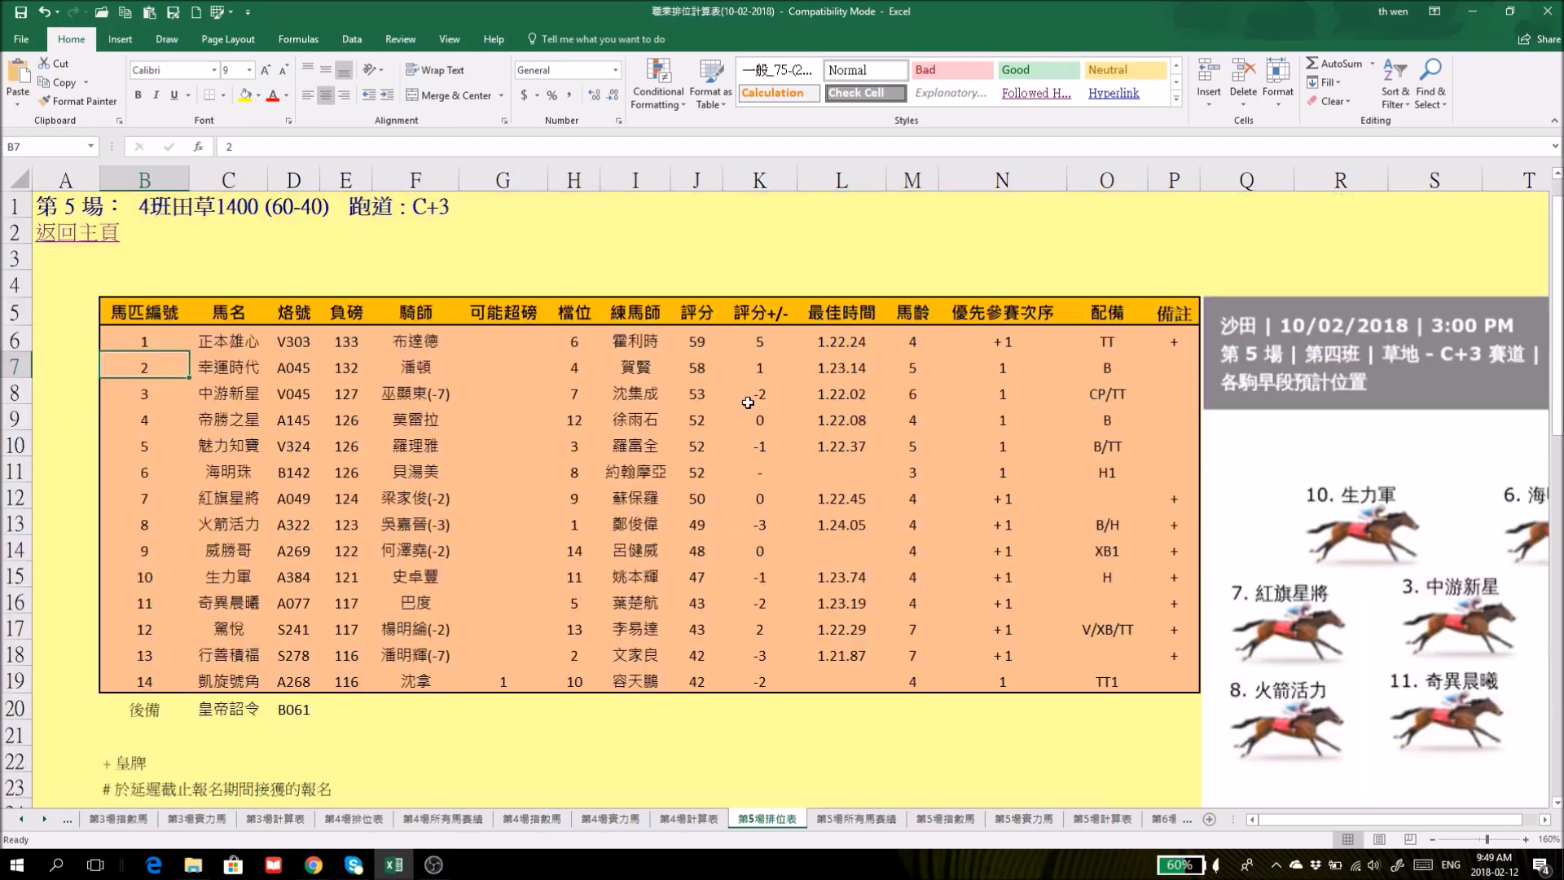
# Open the 第5場實力馬 sheet from the main page and highlight rows 21 to 25 under 上3仗同程前4名(或極近馬).
pyautogui.click(77, 240)
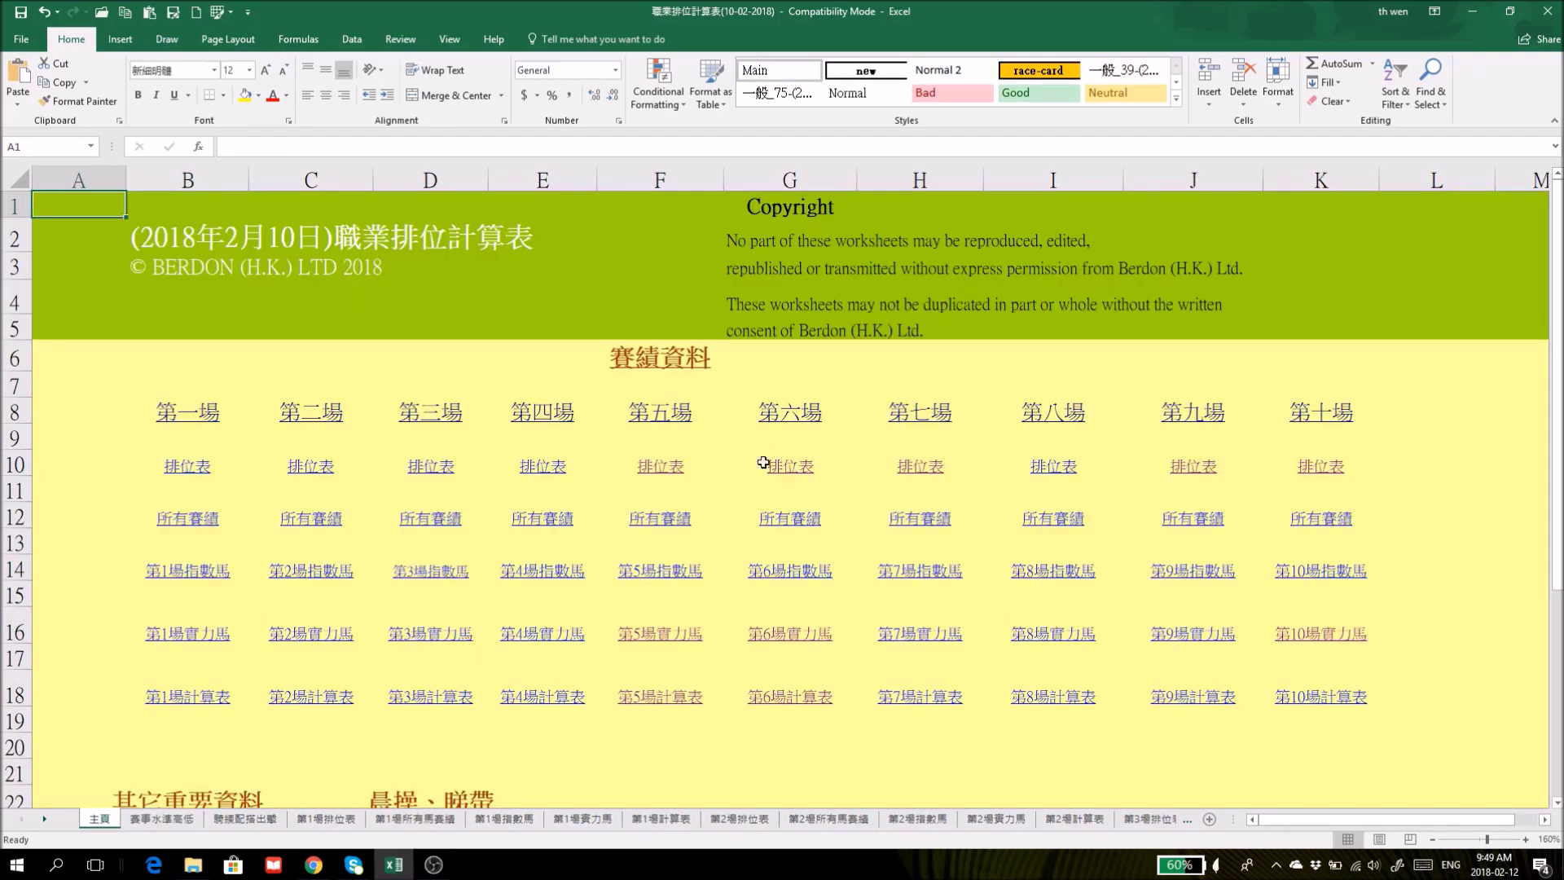
pyautogui.click(674, 633)
pyautogui.scroll(-4, 676, 631)
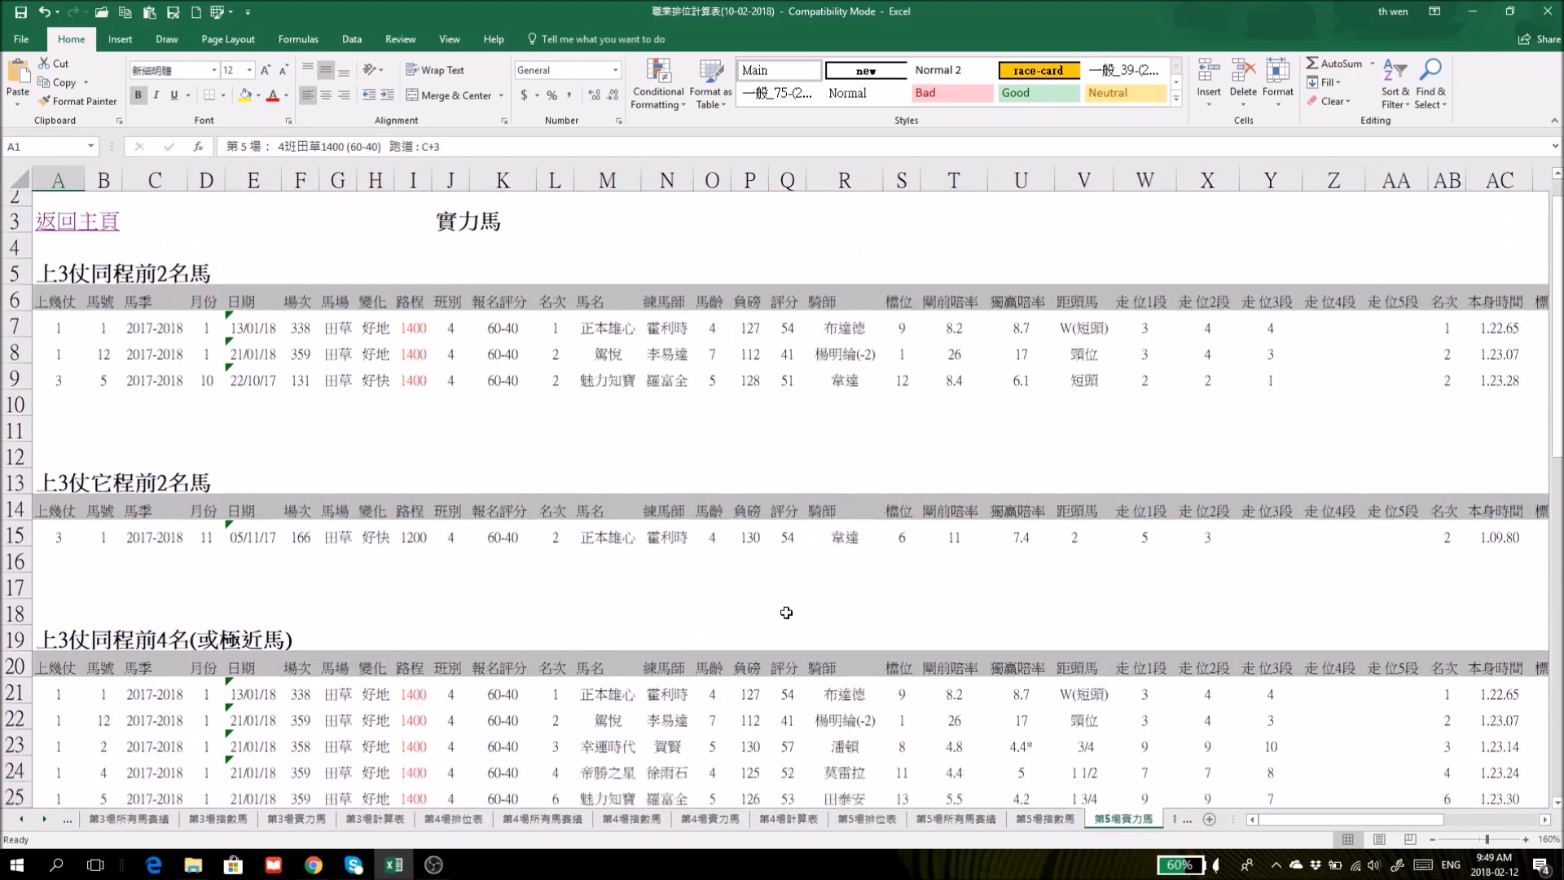
pyautogui.moveTo(15, 337); pyautogui.dragTo(12, 449)
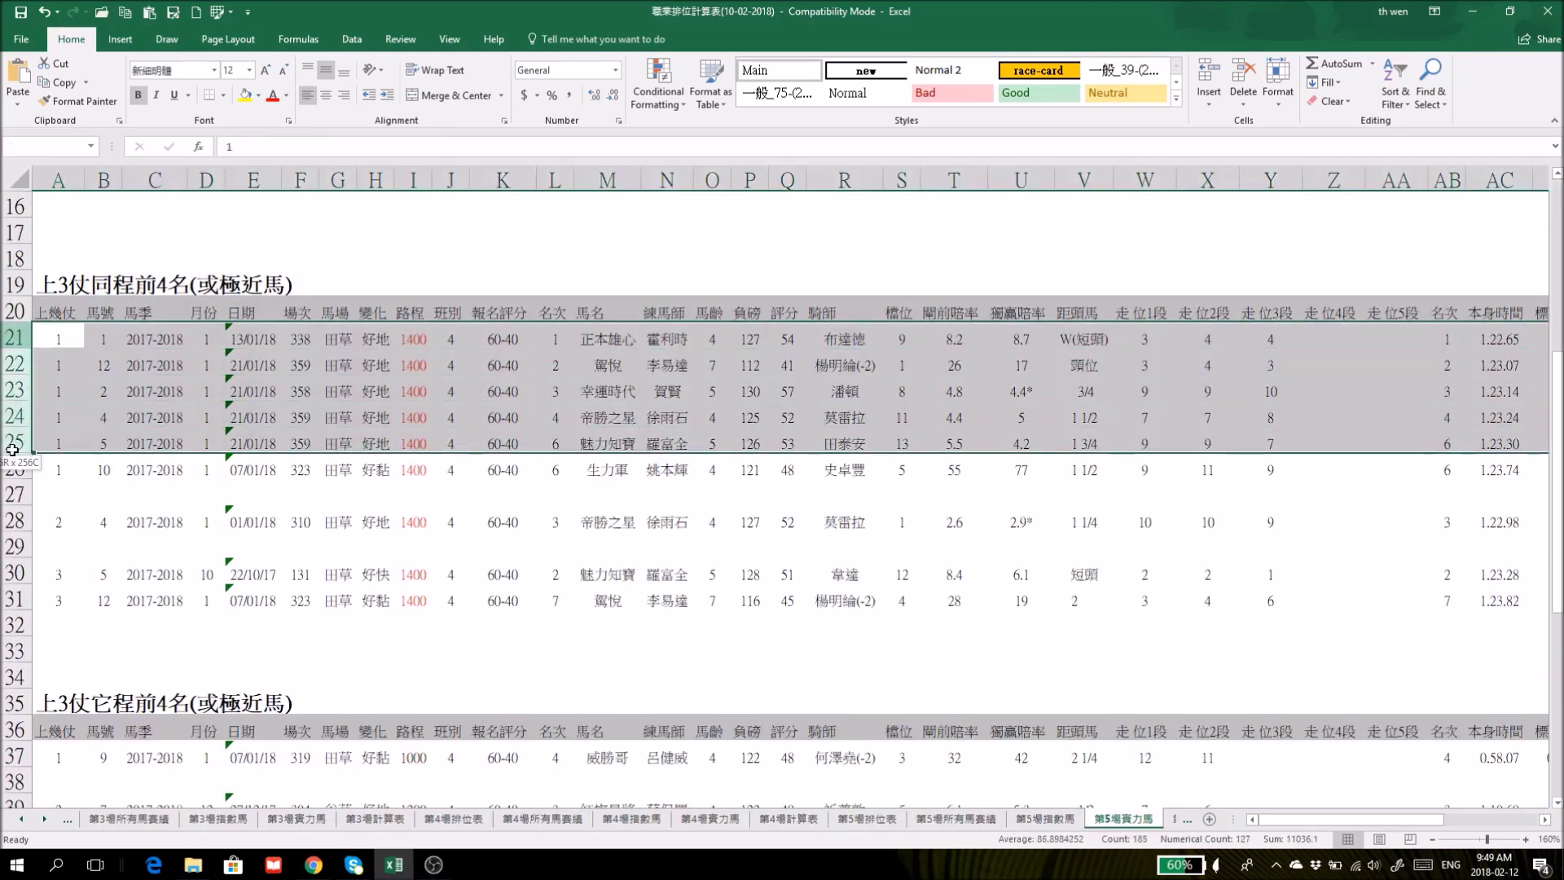
pyautogui.scroll(5, 86, 346)
# Open the 第6場實力馬 sheet from the main page and highlight the last-start horses in rows 23 to 24, then rows 35 to 37.
pyautogui.click(67, 259)
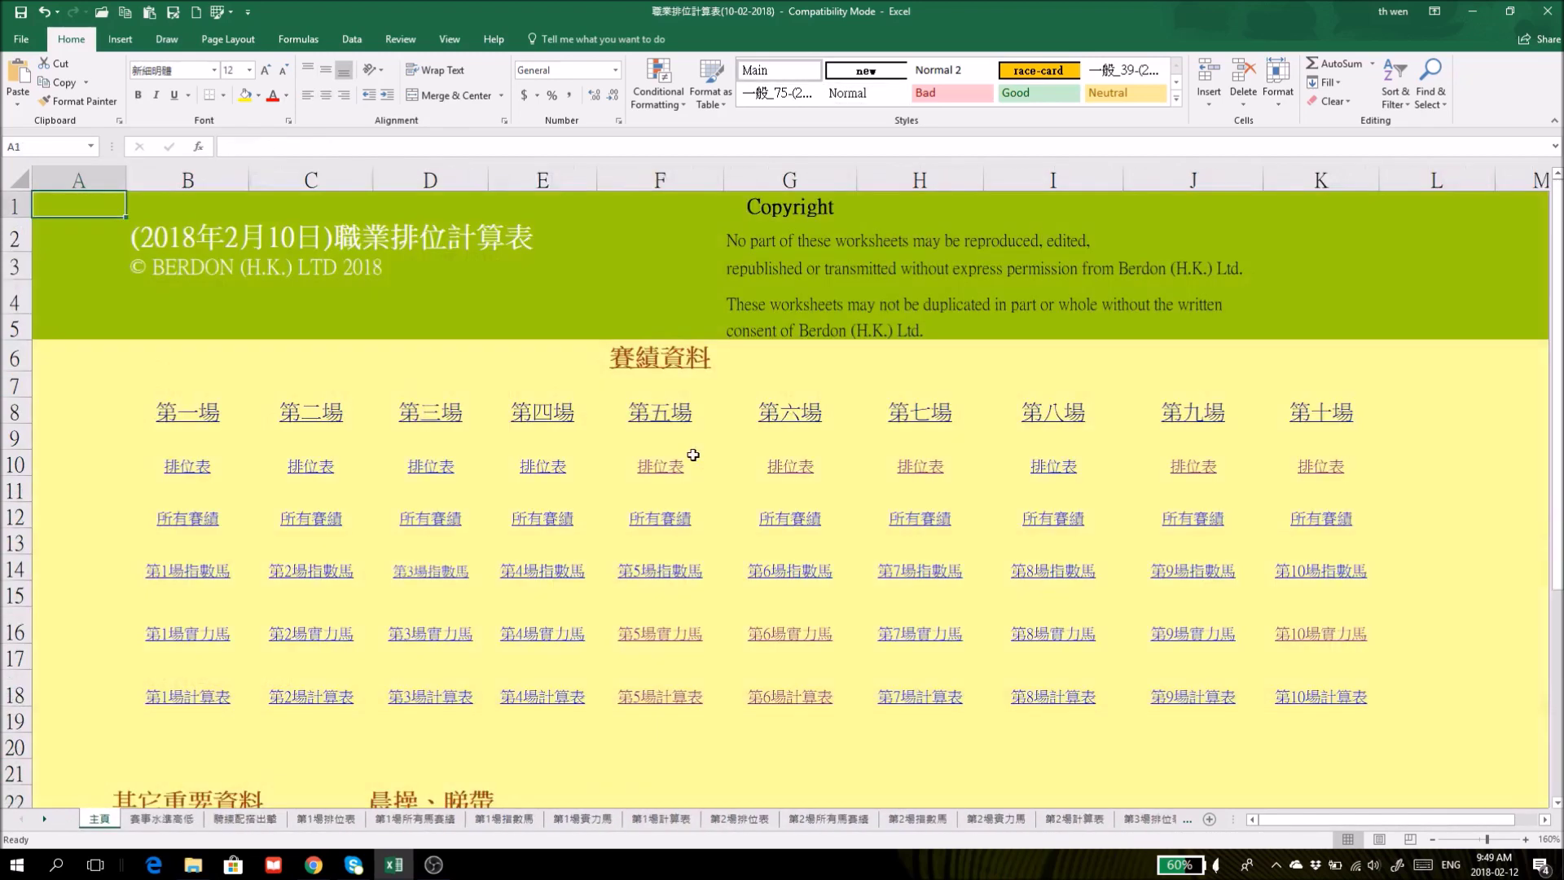
pyautogui.click(794, 631)
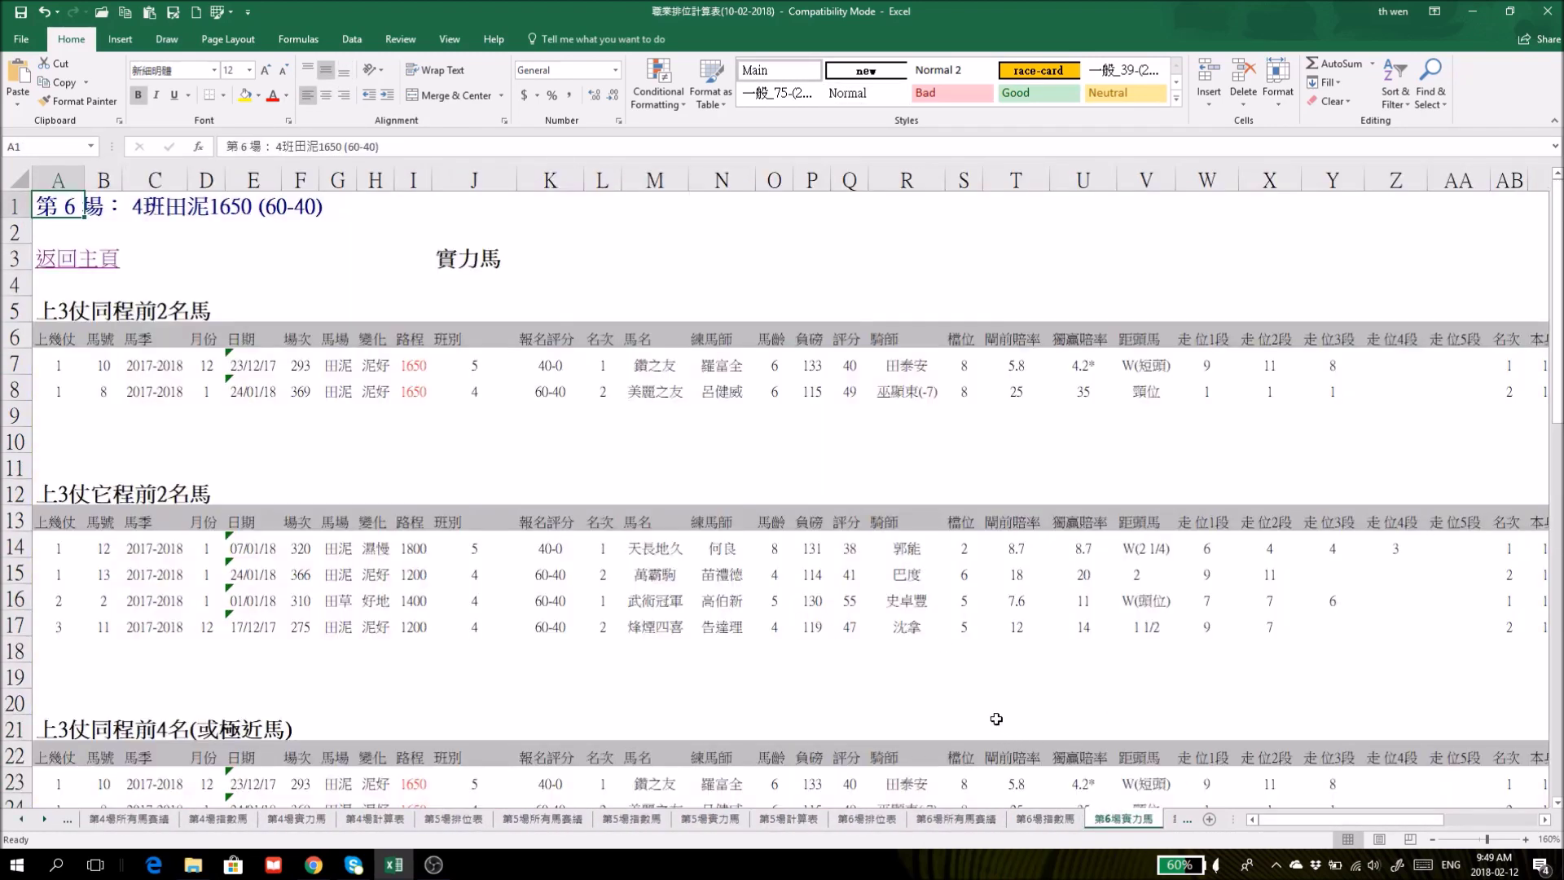
pyautogui.scroll(-2, 82, 430)
pyautogui.scroll(-3, 198, 510)
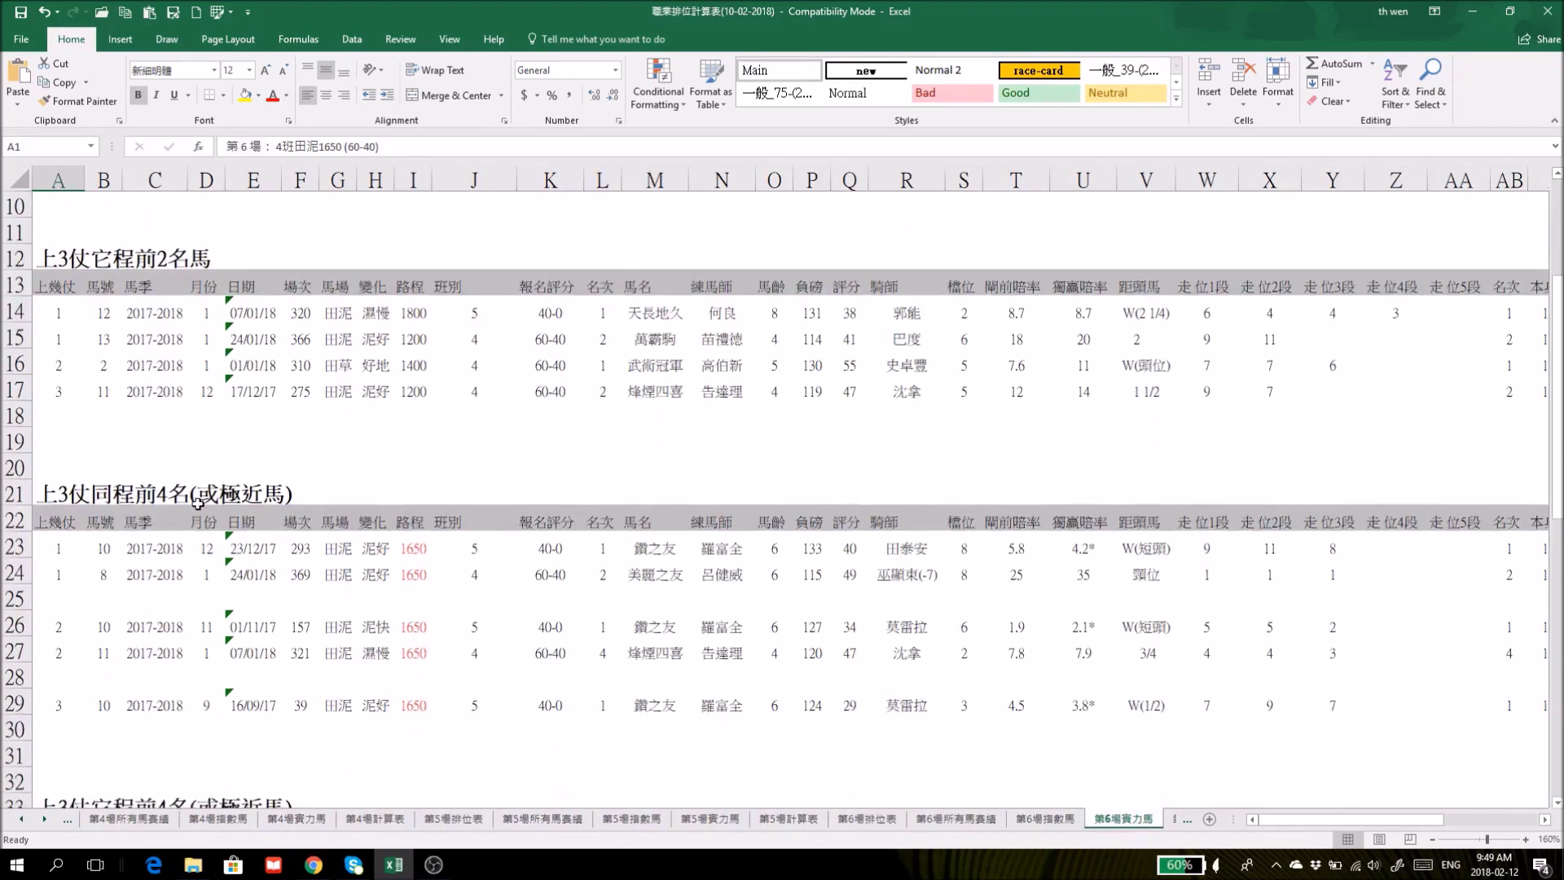
pyautogui.moveTo(15, 390); pyautogui.dragTo(14, 417)
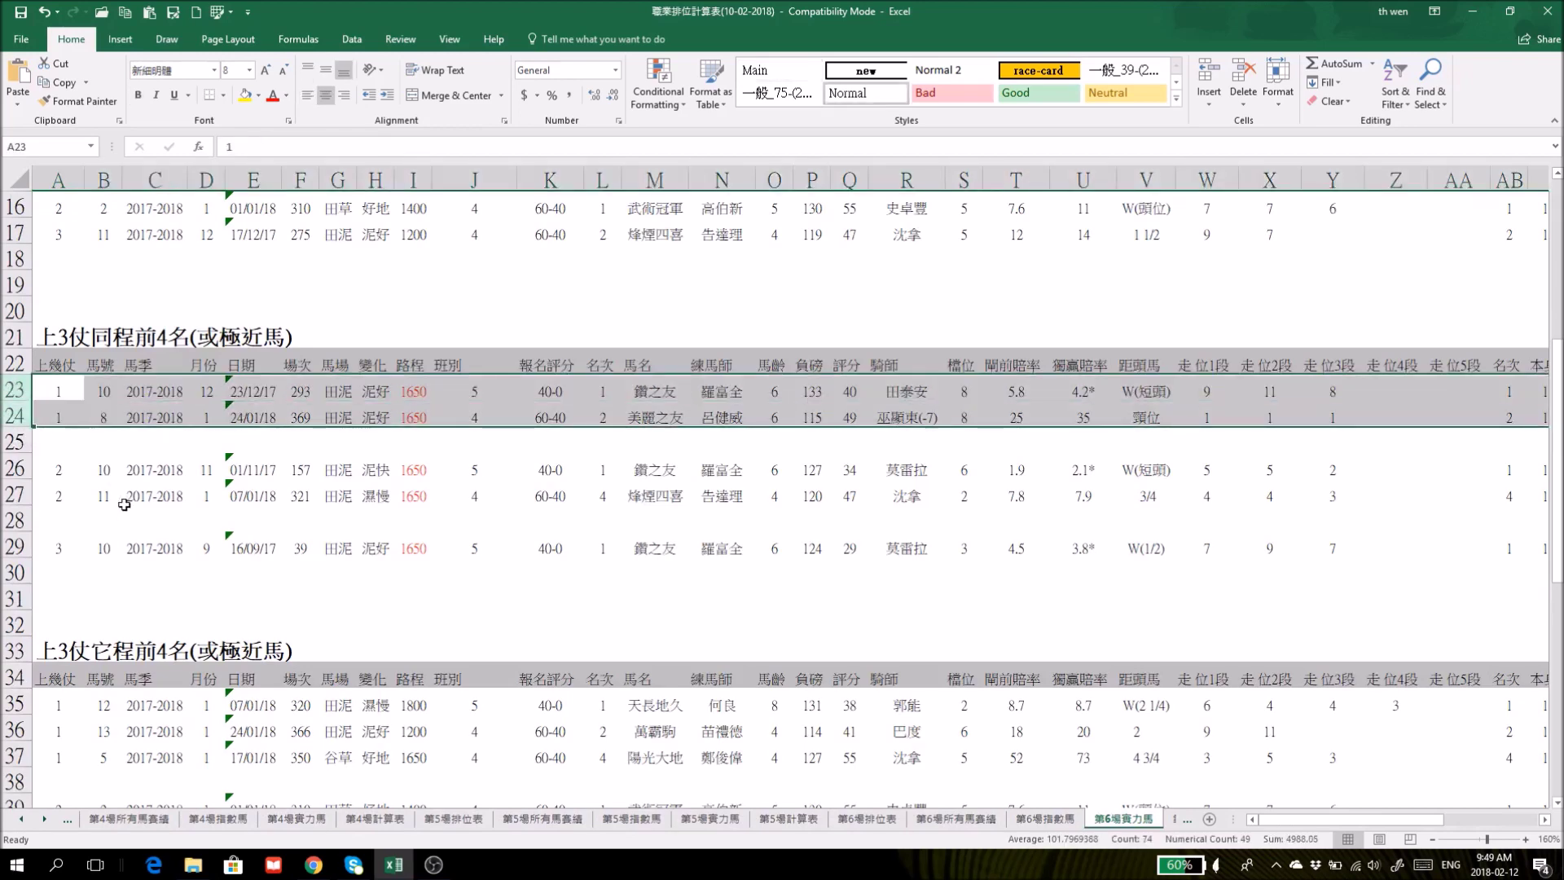
pyautogui.moveTo(15, 702); pyautogui.dragTo(15, 756)
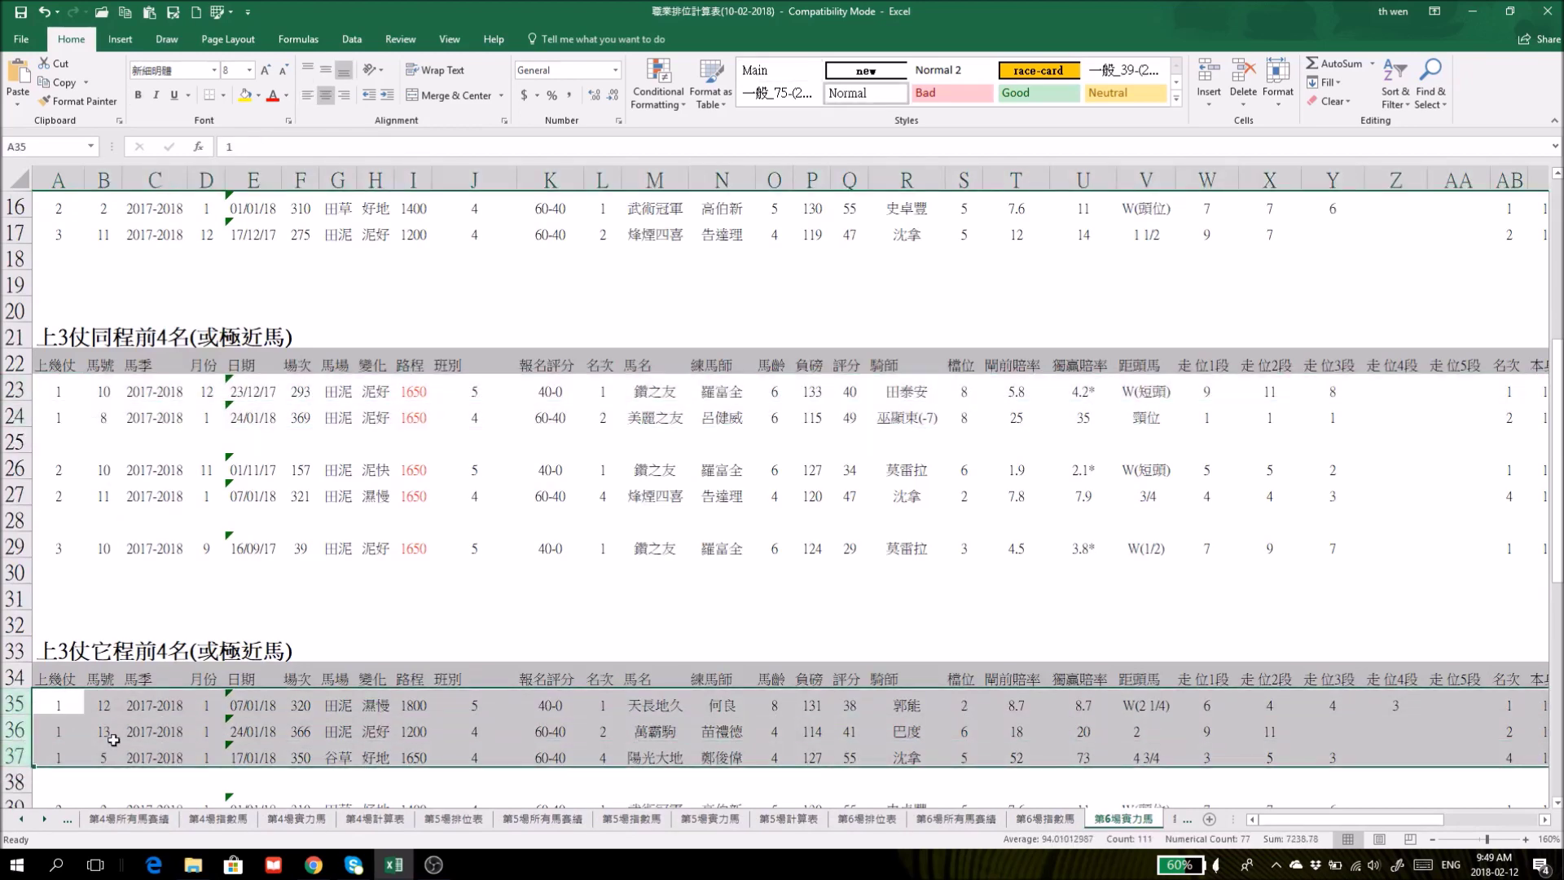
# Examine the index columns of the 第6場實力馬 sheet and highlight the 歡悅星 row under 上3仗它程前4名(或極近馬).
pyautogui.moveTo(1306, 818); pyautogui.dragTo(1488, 821)
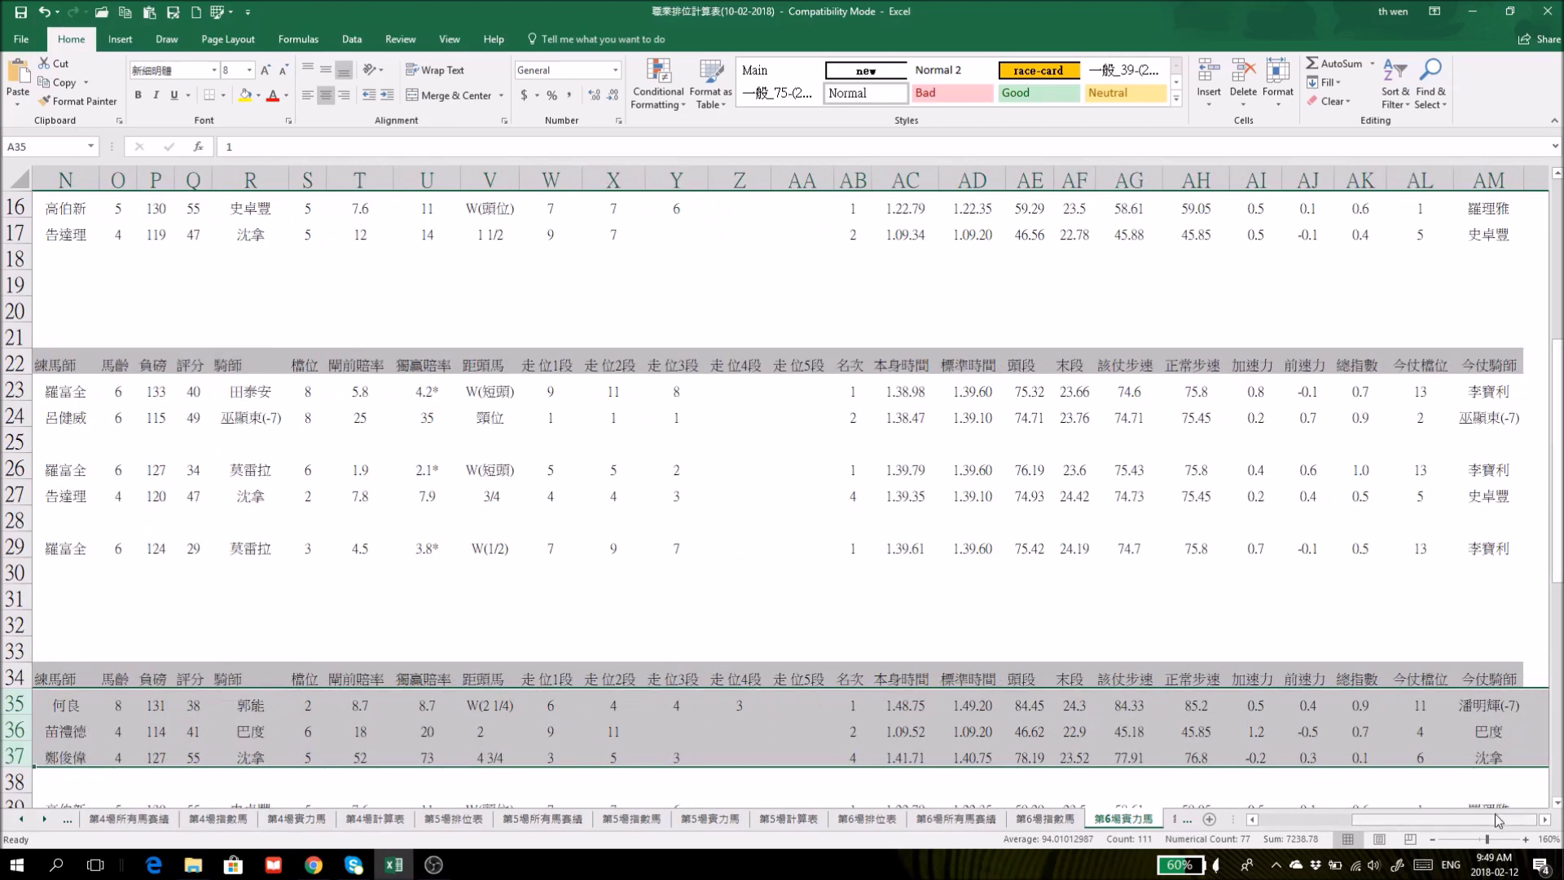
pyautogui.moveTo(1489, 816); pyautogui.dragTo(1306, 818)
pyautogui.scroll(-2, 1205, 749)
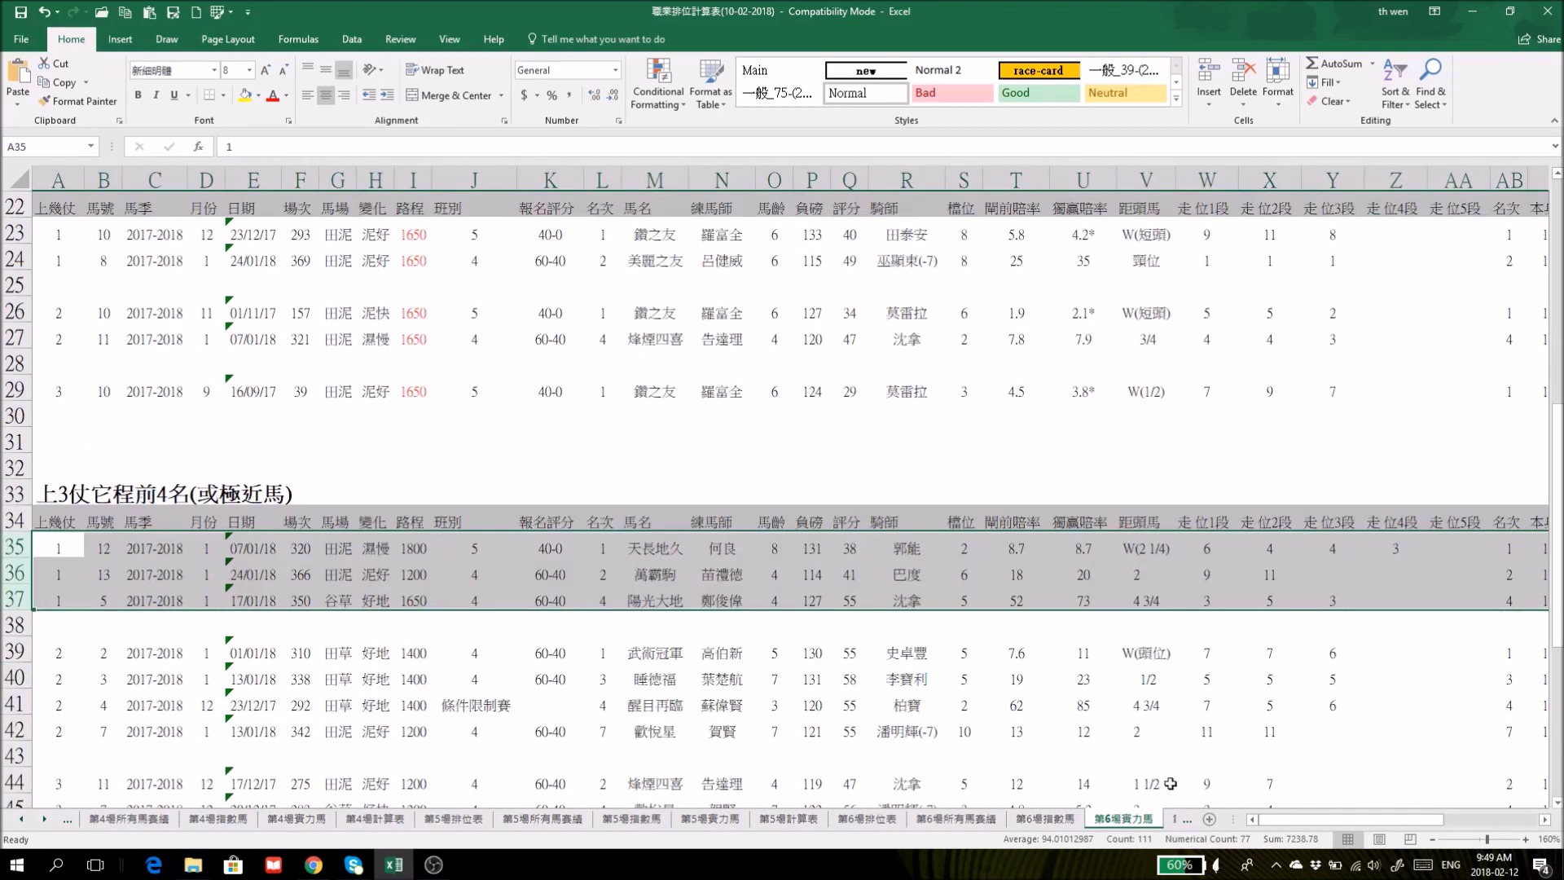
pyautogui.click(10, 729)
pyautogui.moveTo(1425, 819)
pyautogui.mouseDown()
pyautogui.moveTo(1517, 824)
pyautogui.moveTo(1440, 820)
pyautogui.mouseUp()
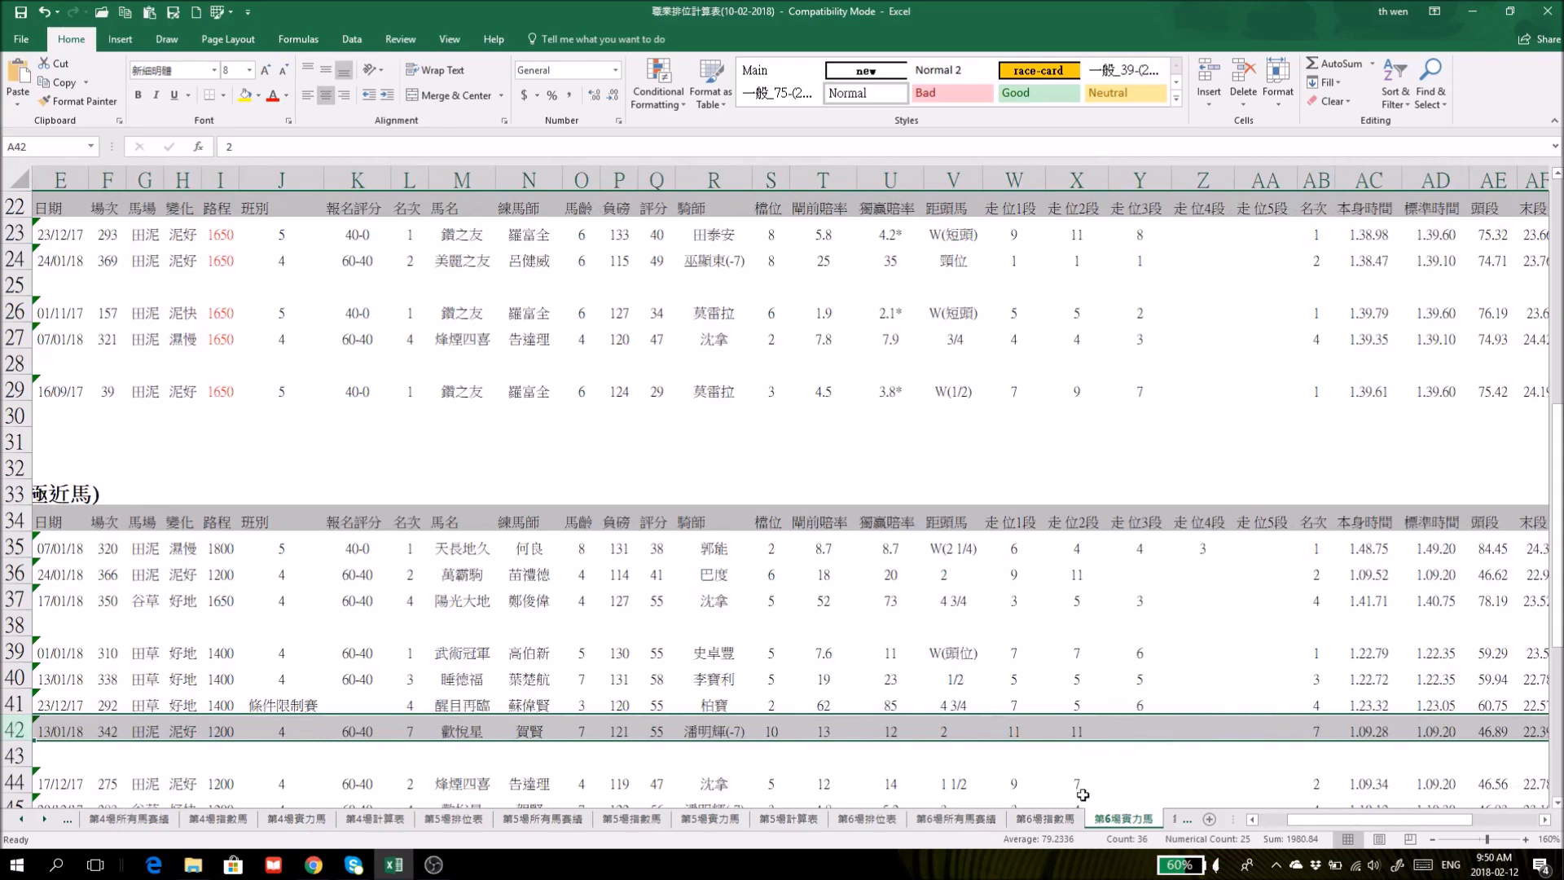
# Open the 第6場計算表 sheet from the main page and go to its sectional-time pivot table.
pyautogui.click(1180, 820)
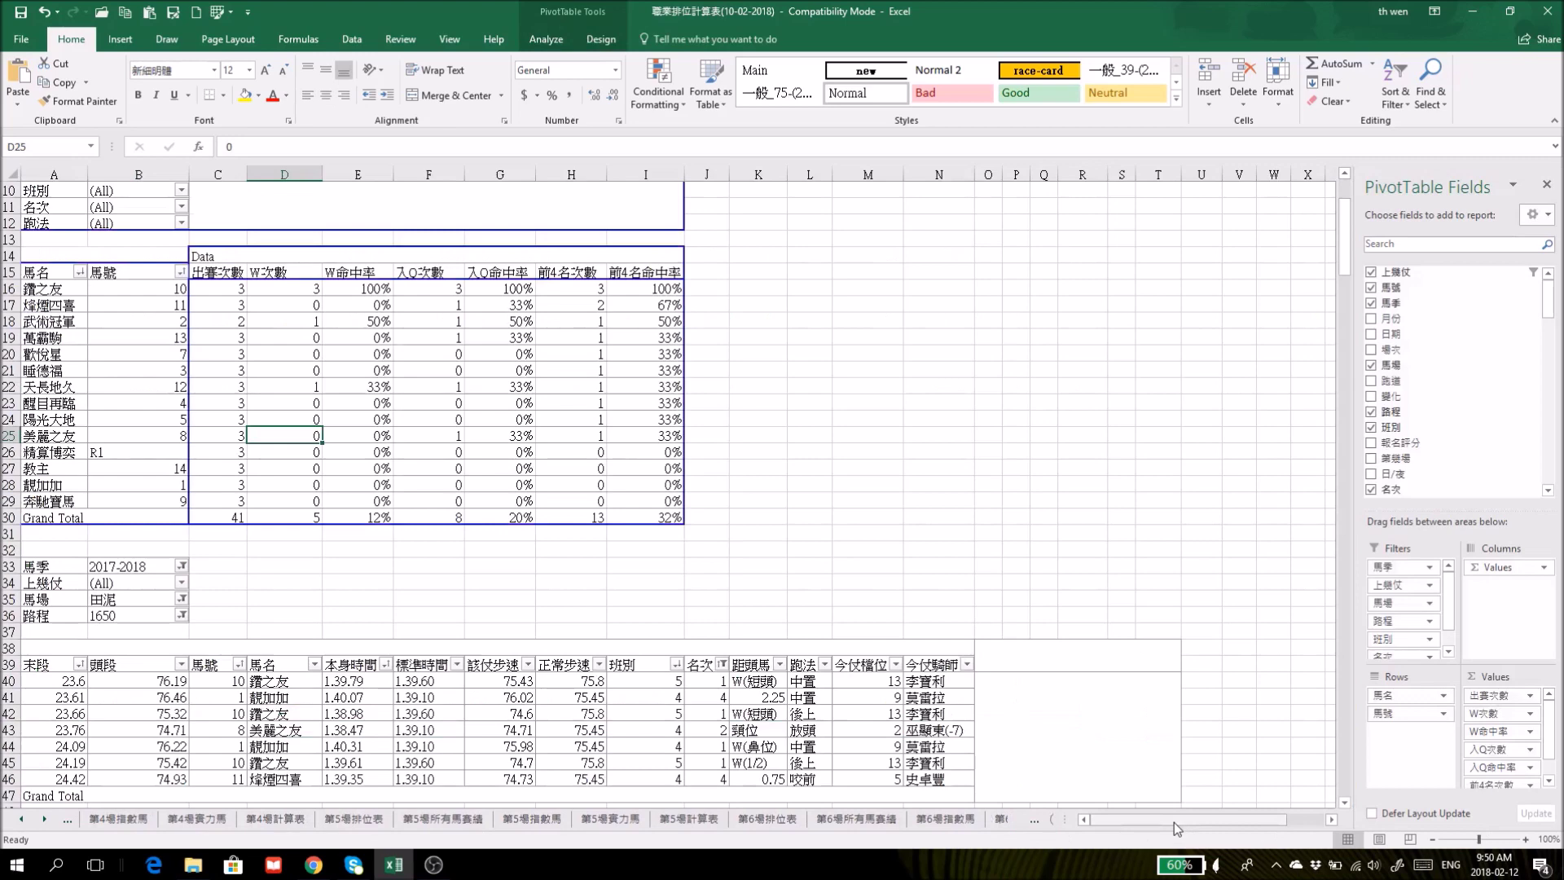
pyautogui.scroll(3, 130, 440)
pyautogui.click(47, 224)
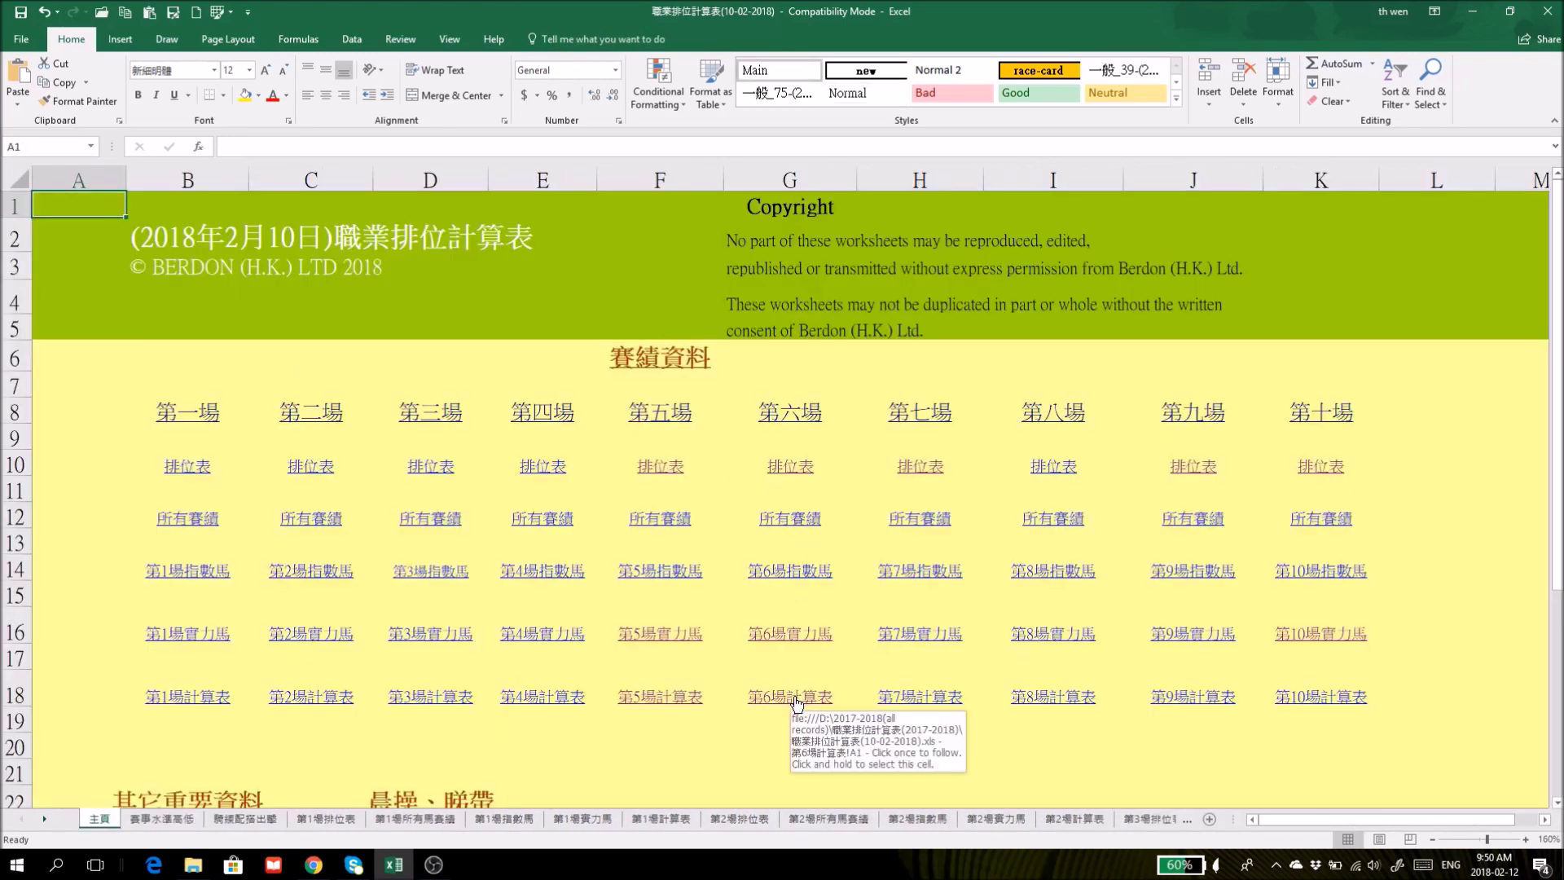
pyautogui.click(796, 698)
pyautogui.scroll(-5, 1069, 712)
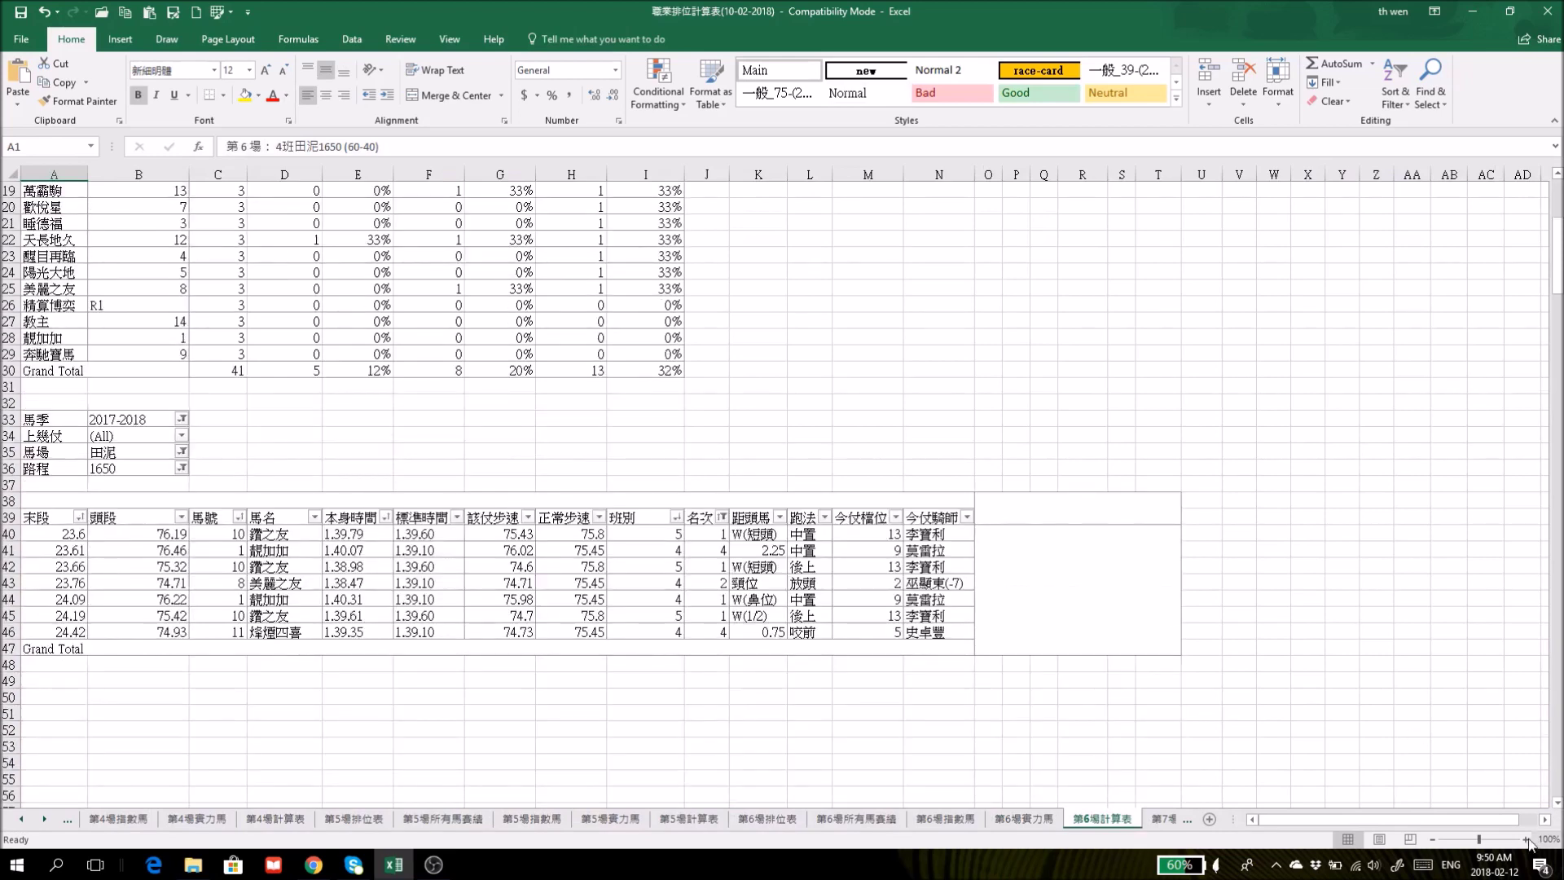
# Enlarge the 第6場計算表 sheet to 160% zoom.
pyautogui.click(1525, 839)
pyautogui.click(1525, 839)
pyautogui.click(1526, 839)
pyautogui.click(1525, 839)
pyautogui.click(1526, 839)
pyautogui.click(1525, 839)
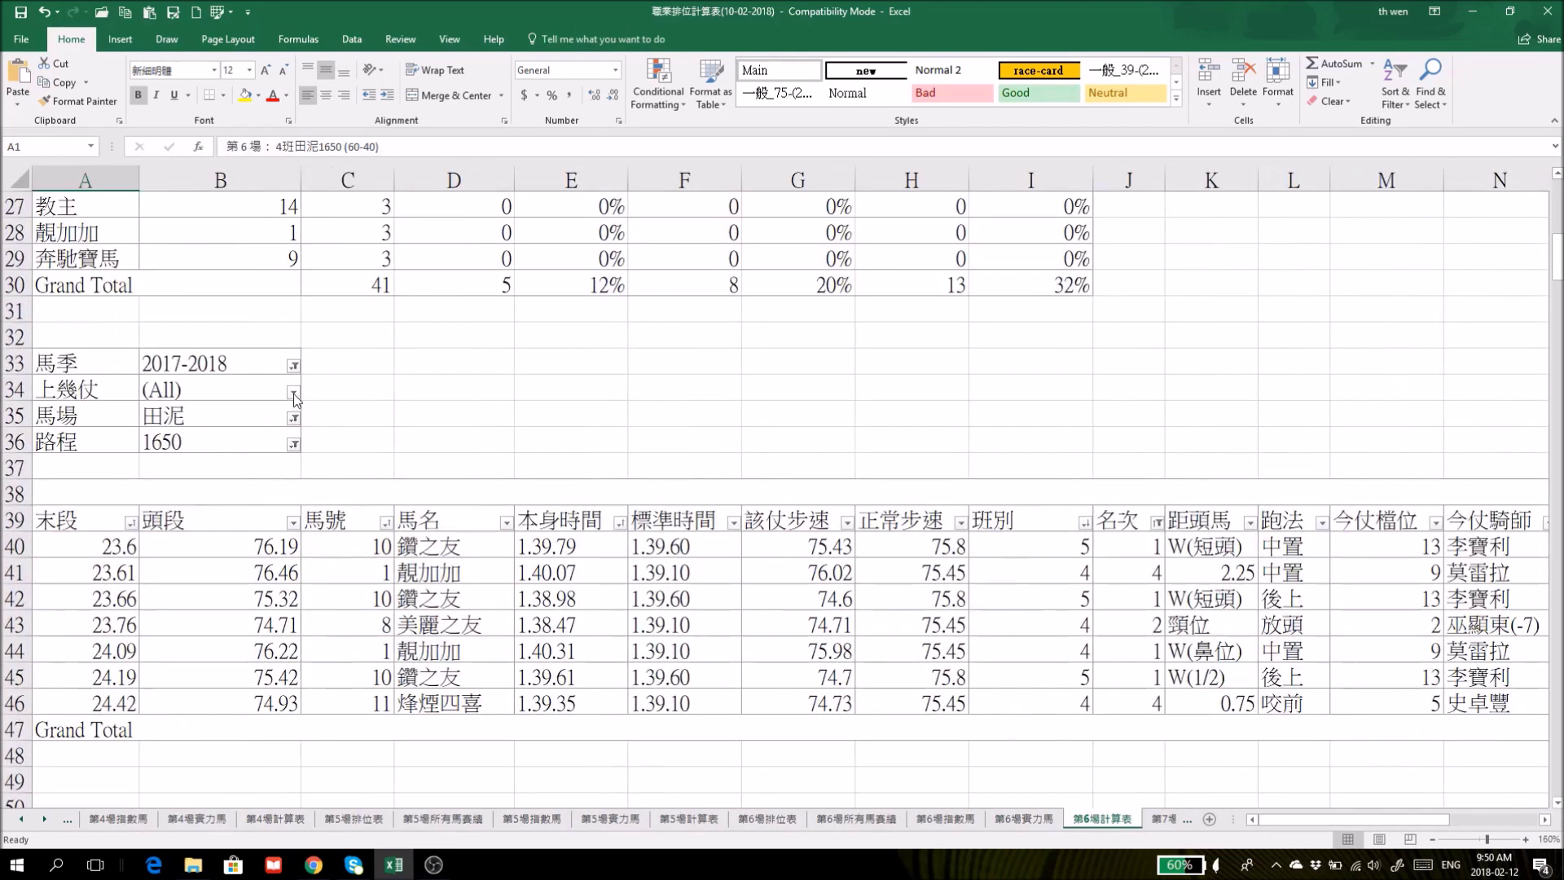
# Exclude the blank entries from the 上幾仗 filter of the sectional-time pivot table.
pyautogui.click(294, 397)
pyautogui.click(138, 492)
pyautogui.click(202, 598)
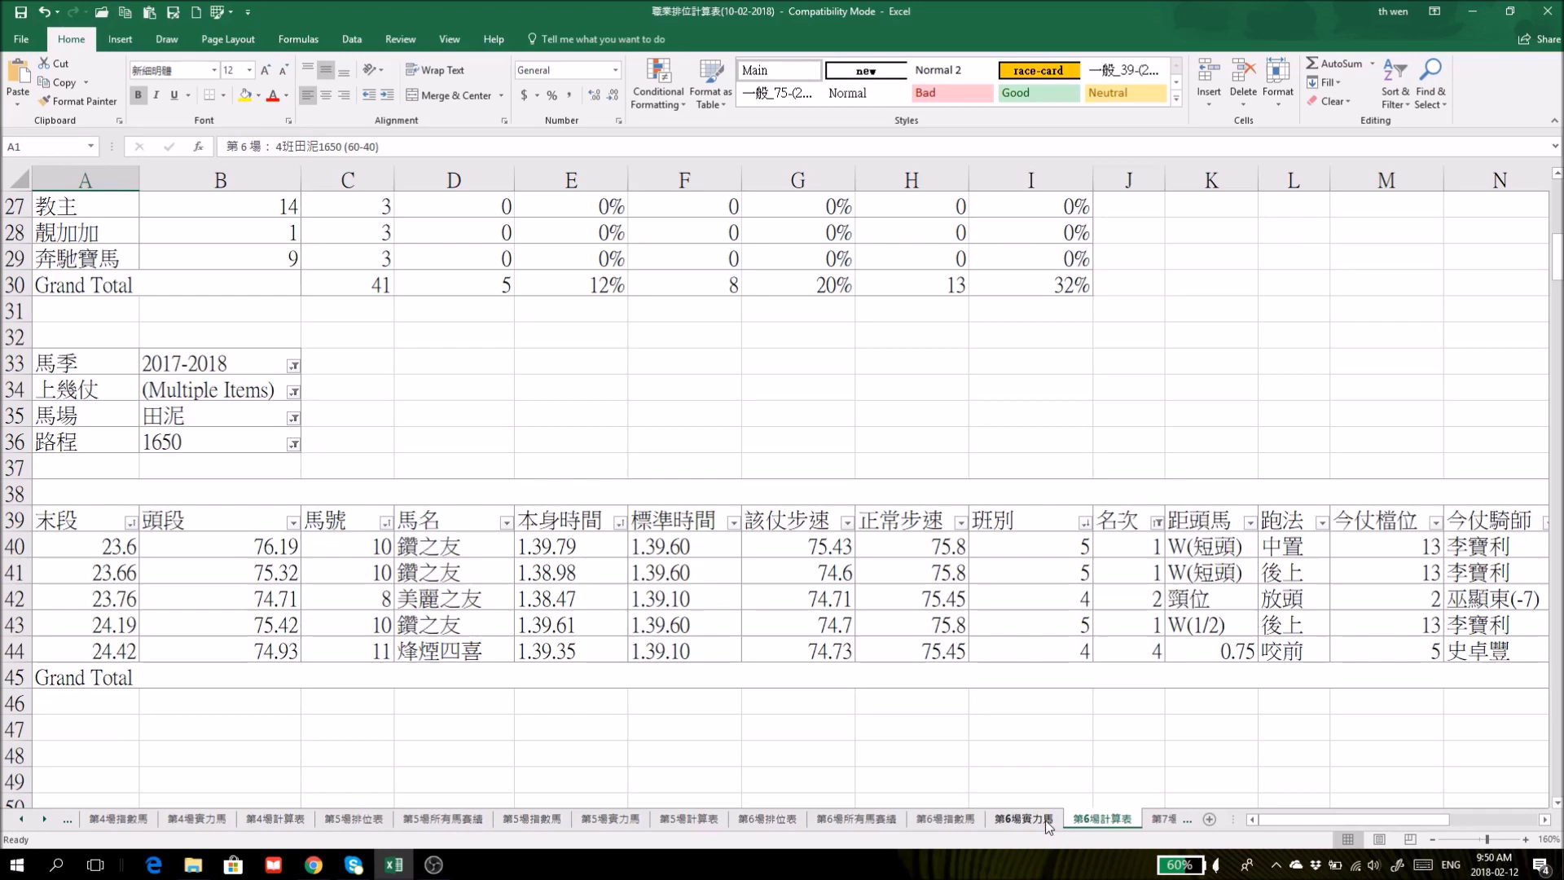
# Return to the 第6場實力馬 sheet and highlight the 歡悅星 entry in row 42.
pyautogui.click(1024, 820)
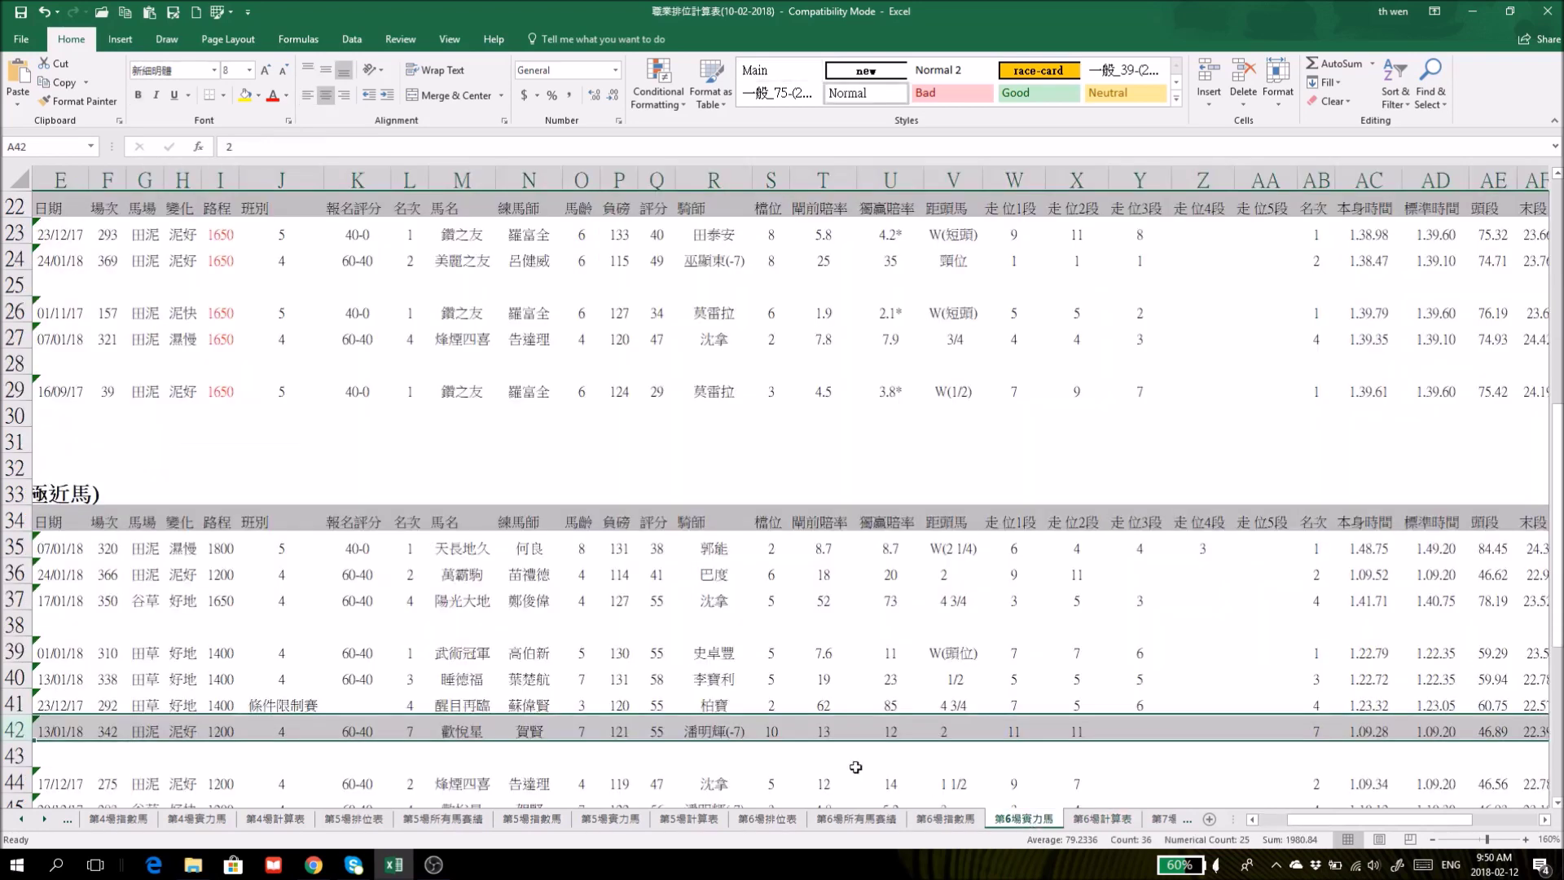
pyautogui.click(486, 730)
pyautogui.click(196, 733)
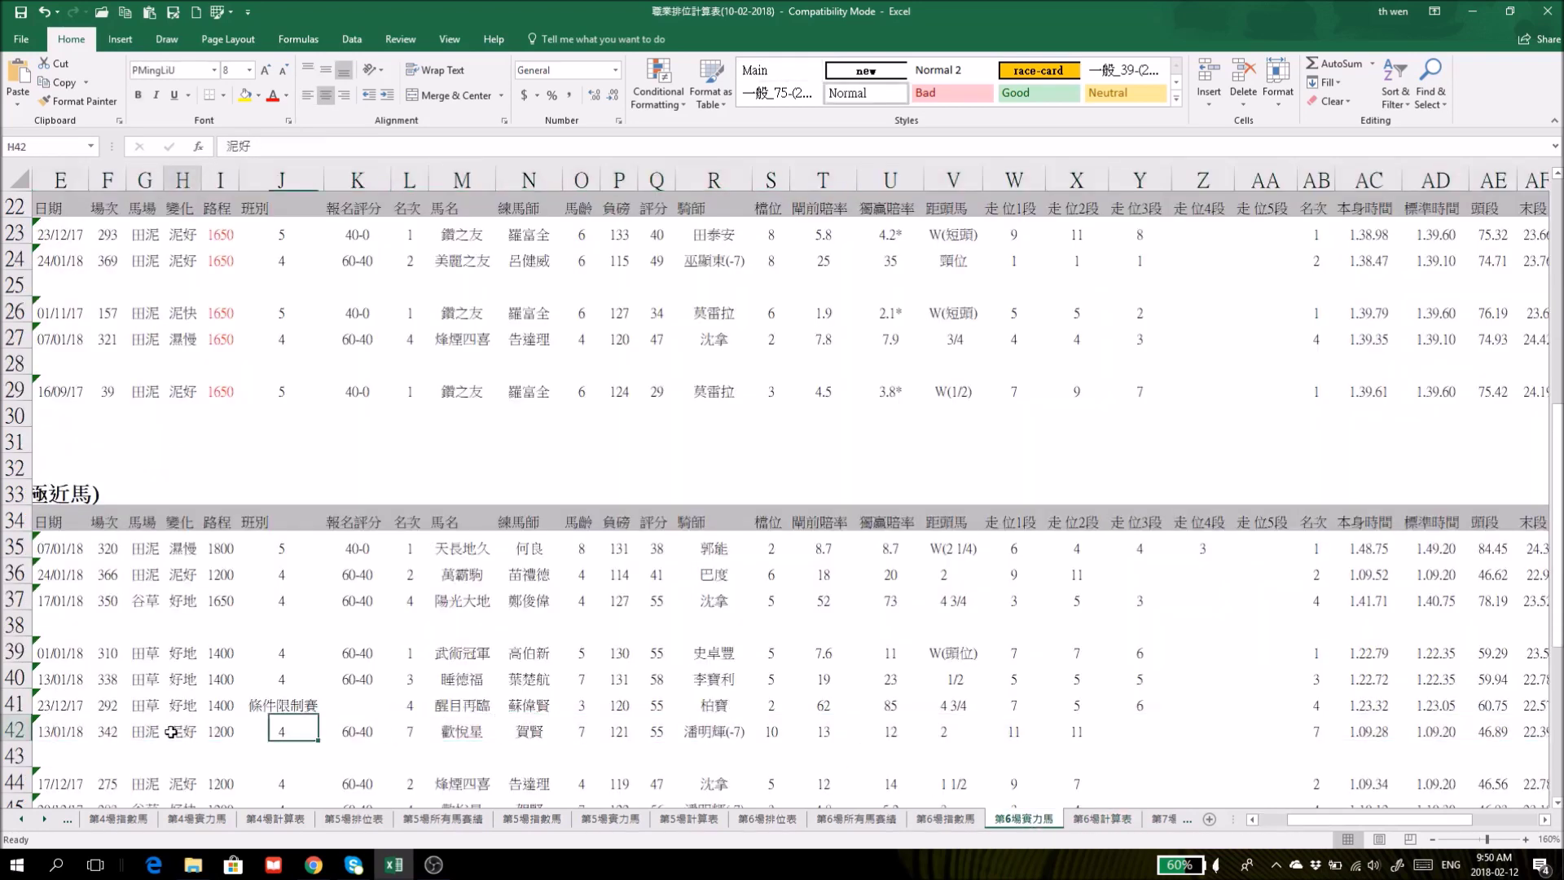
pyautogui.click(15, 731)
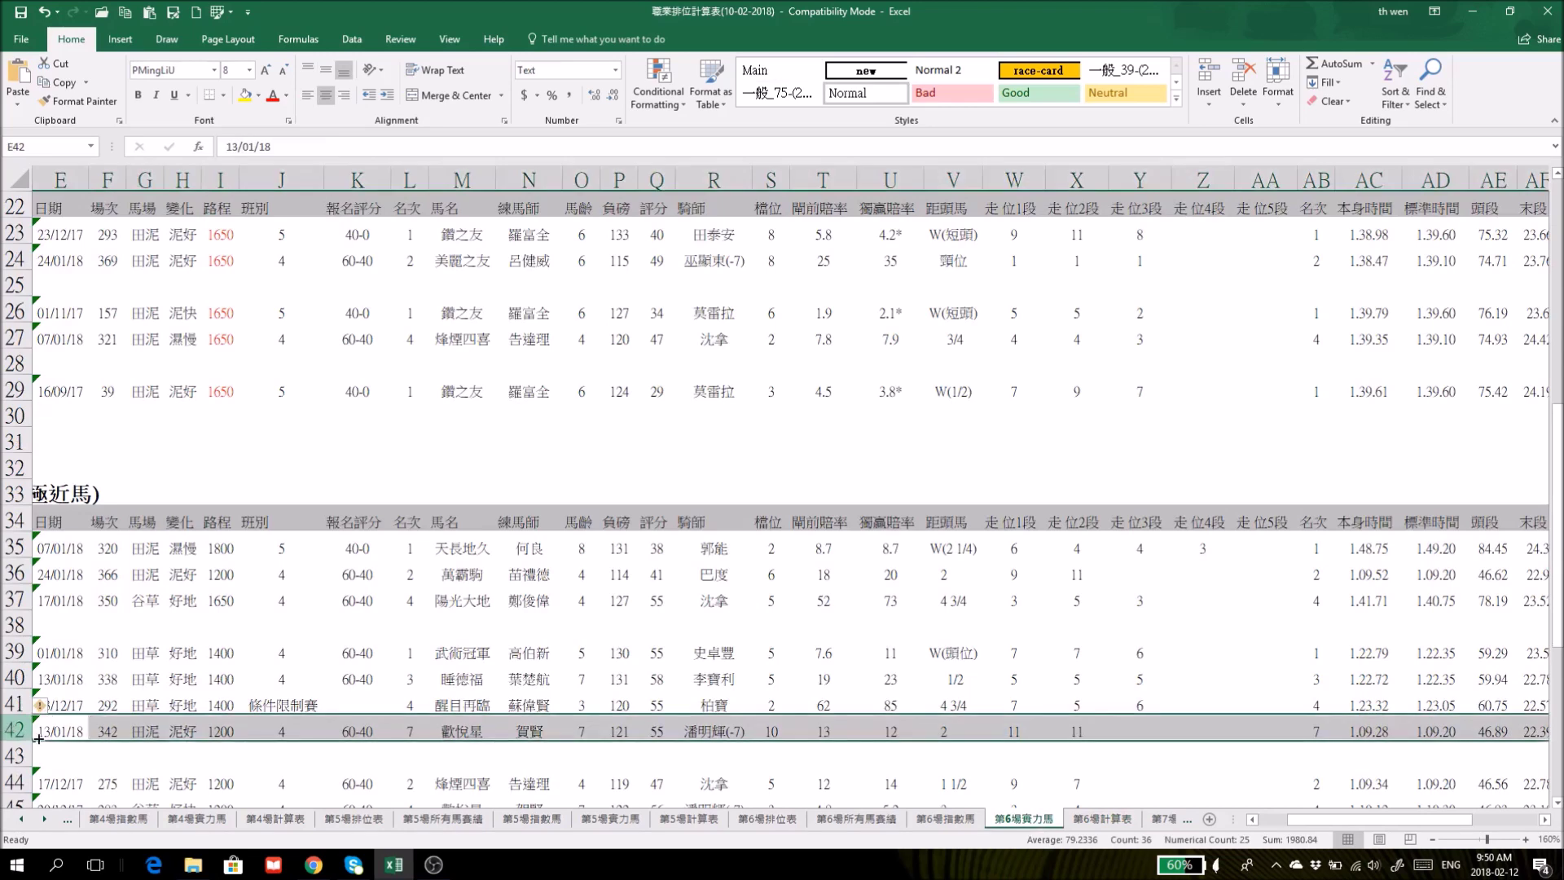
# Filter the 馬名 column of the 第6場所有馬賽績 sheet to 歡悅星 only and enlarge the sheet to 120% zoom.
pyautogui.click(855, 819)
pyautogui.click(720, 259)
pyautogui.click(550, 414)
pyautogui.click(566, 467)
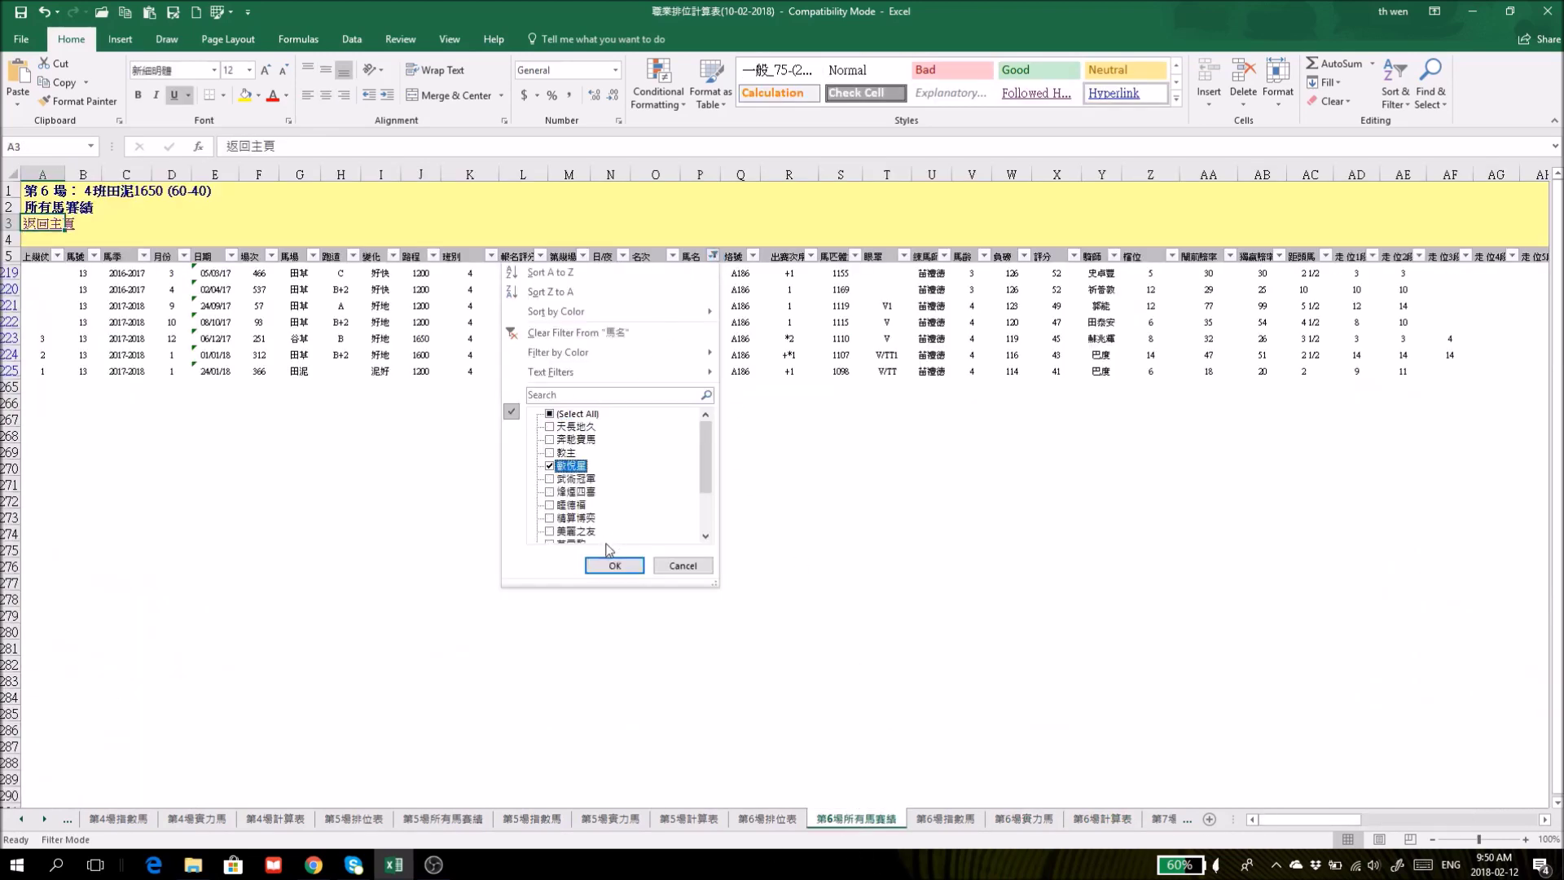
pyautogui.click(615, 565)
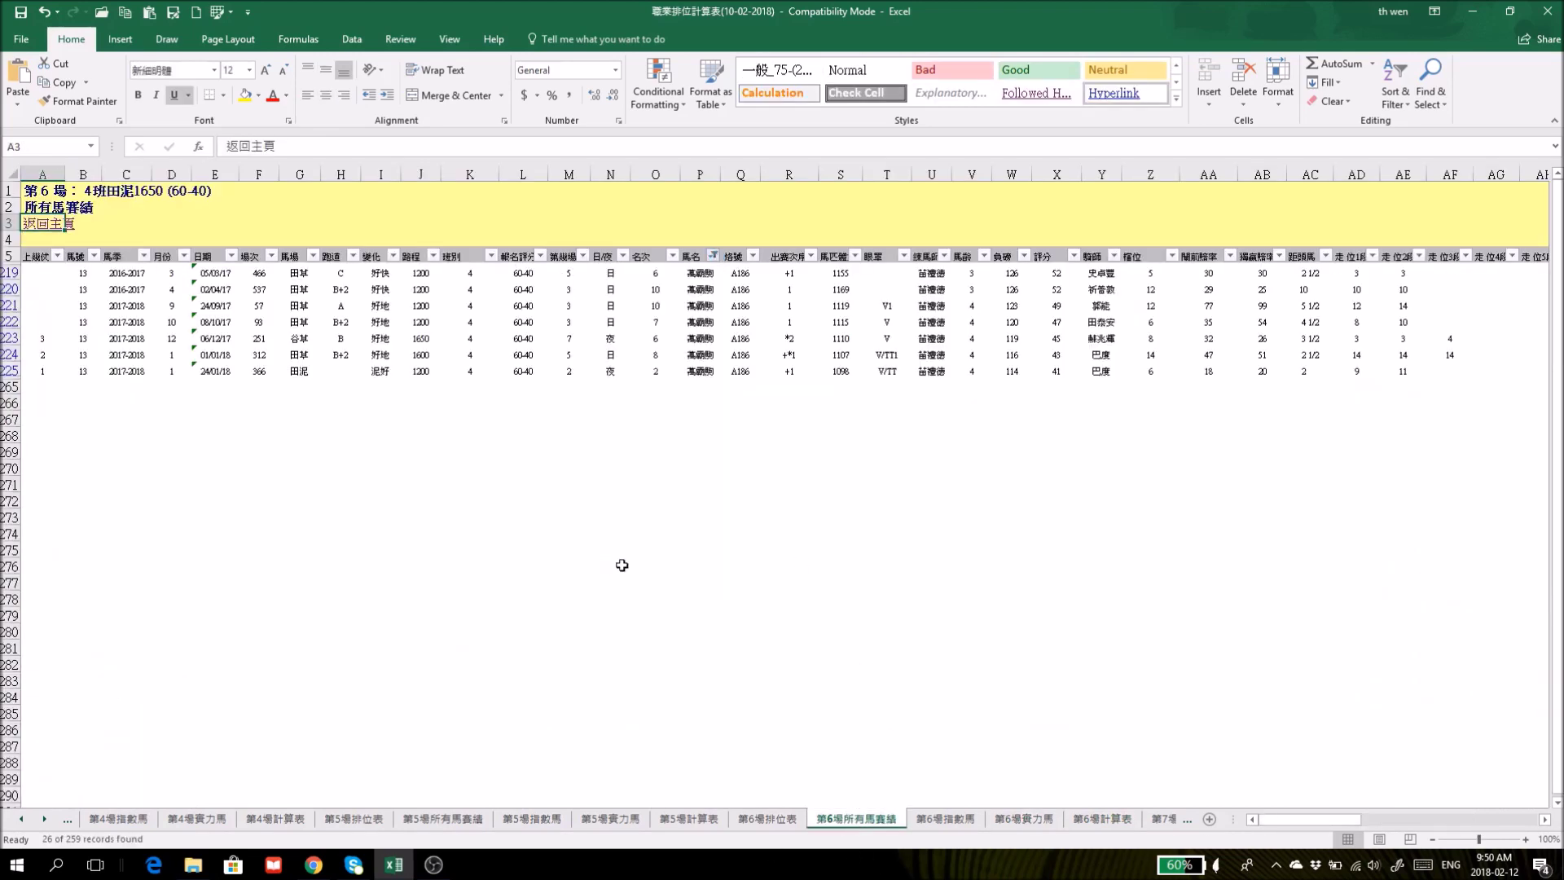
pyautogui.click(1526, 839)
pyautogui.click(1525, 840)
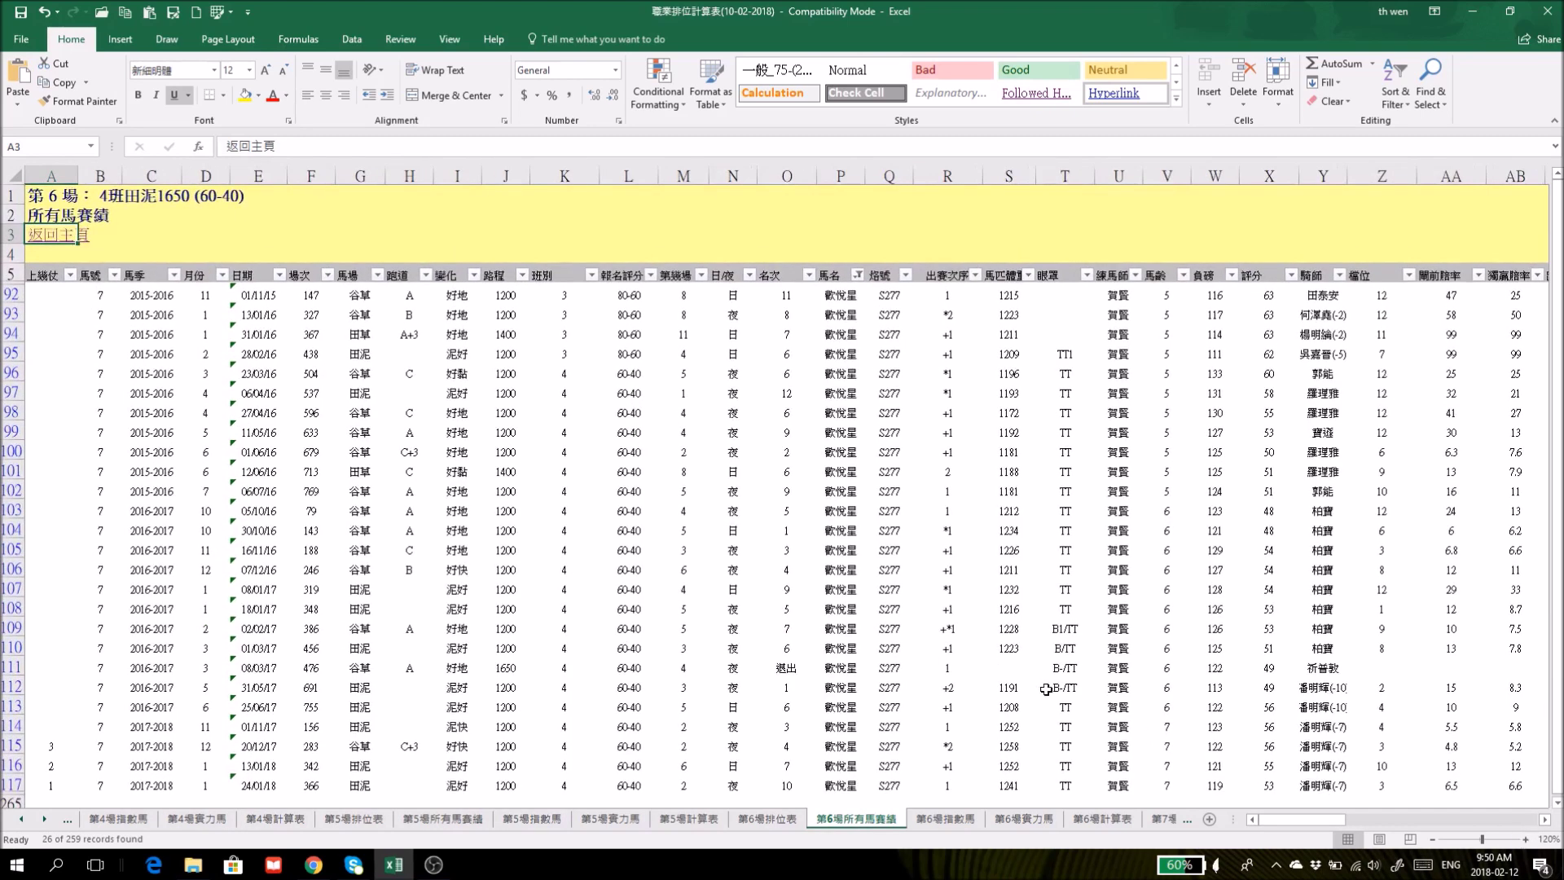
# Select the 名次 of 歡悅星 in row 112 and examine its 距頭馬 and running-position columns.
pyautogui.scroll(-1, 310, 677)
pyautogui.moveTo(12, 648); pyautogui.dragTo(12, 628)
pyautogui.click(780, 631)
pyautogui.moveTo(1330, 819); pyautogui.dragTo(1363, 824)
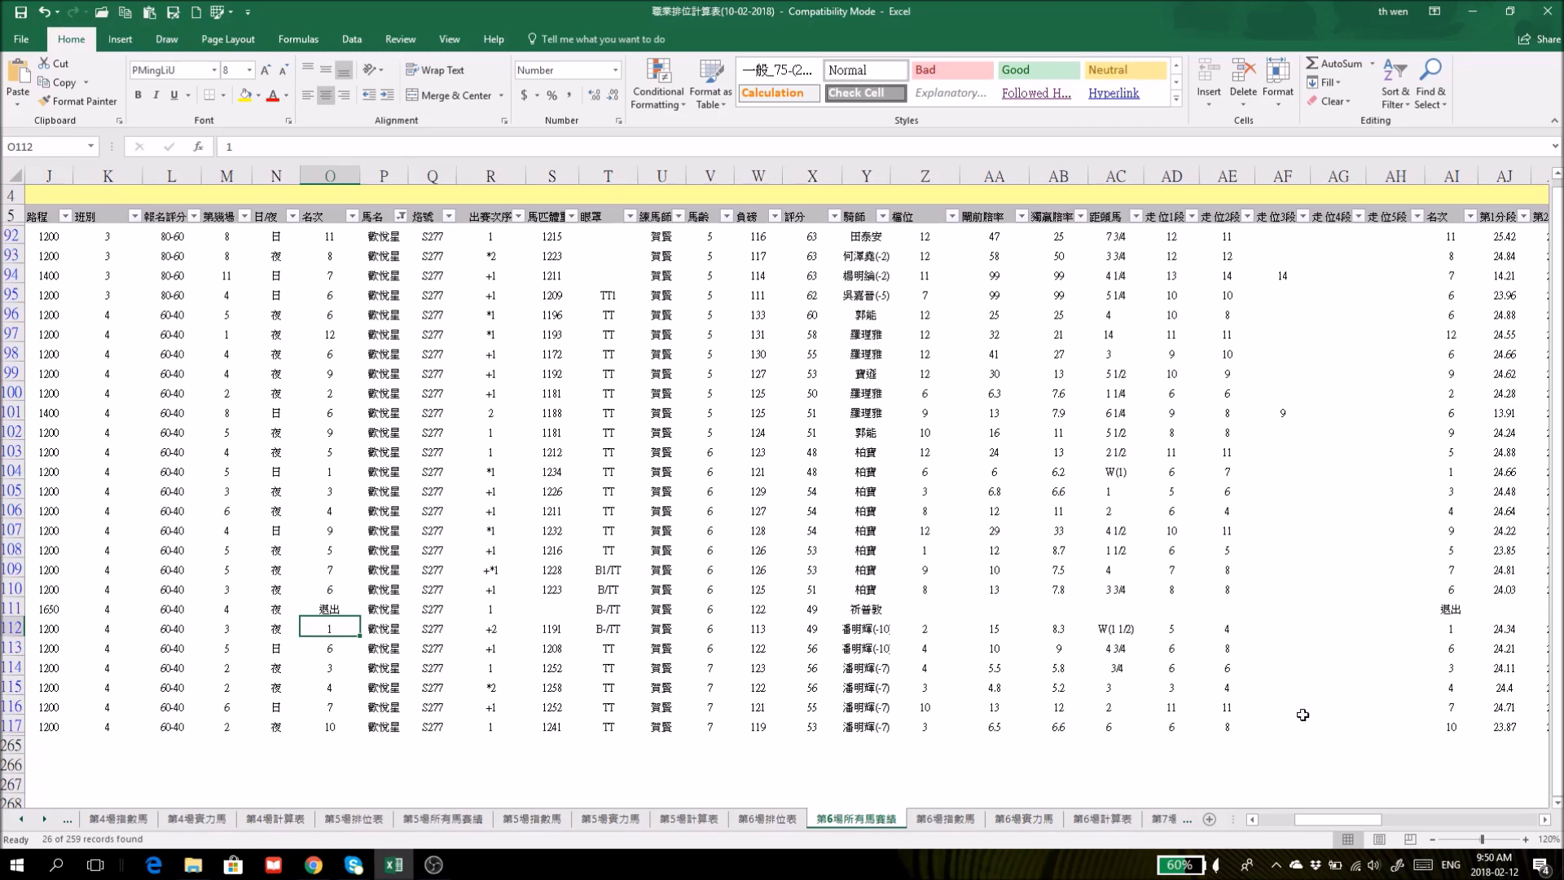
# Highlight the 01/11/17 run of 歡悅星 in row 114 and check its 距頭馬 and running positions.
pyautogui.moveTo(1336, 819); pyautogui.dragTo(1299, 821)
pyautogui.click(790, 687)
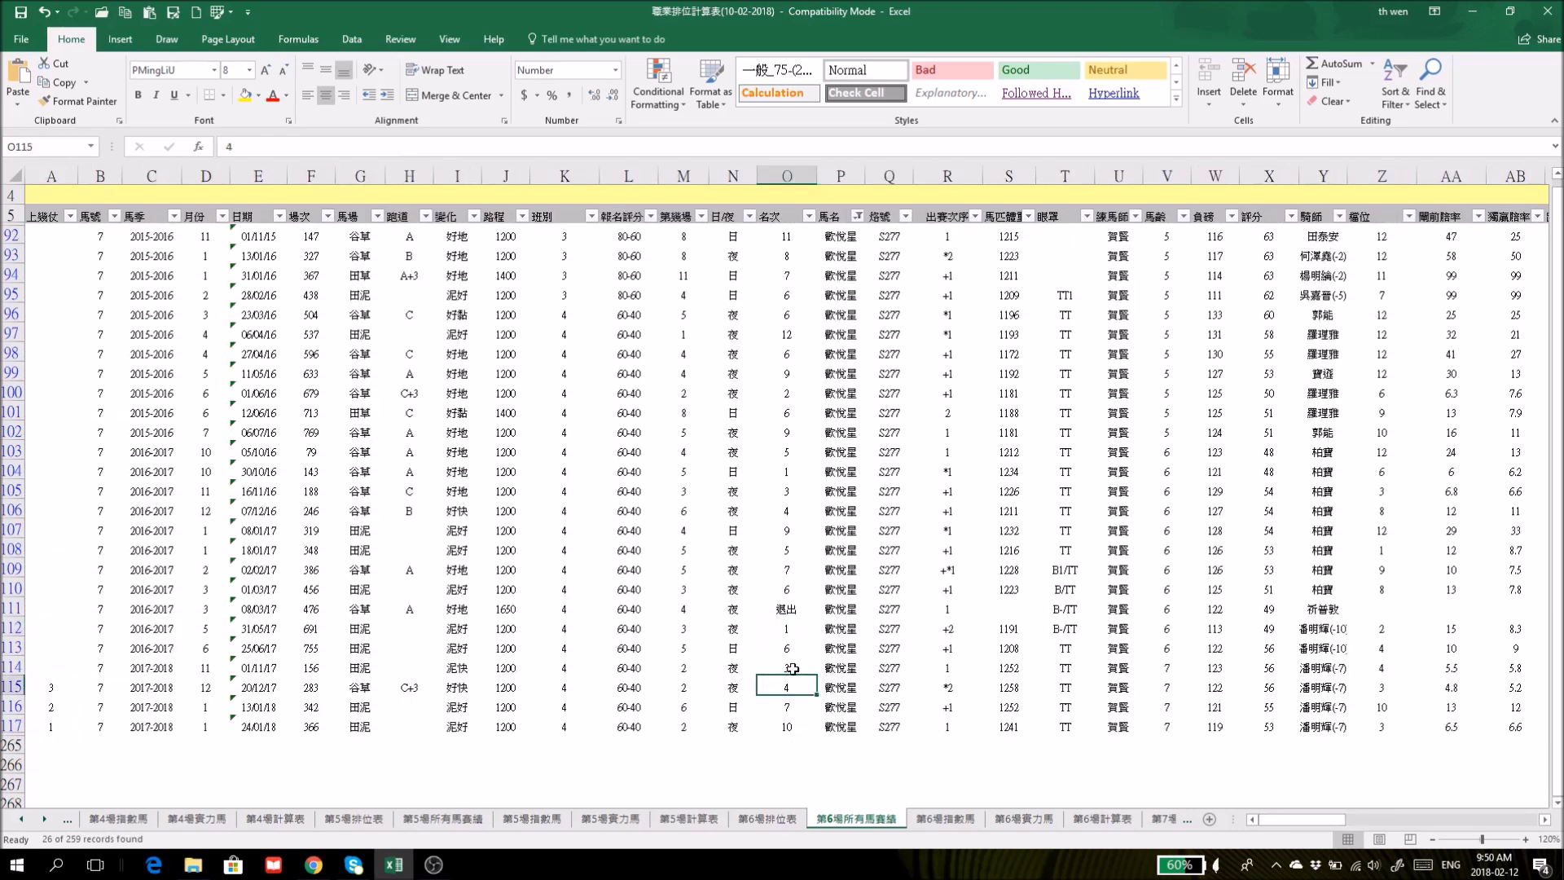
pyautogui.click(13, 667)
pyautogui.moveTo(1319, 820); pyautogui.dragTo(1352, 819)
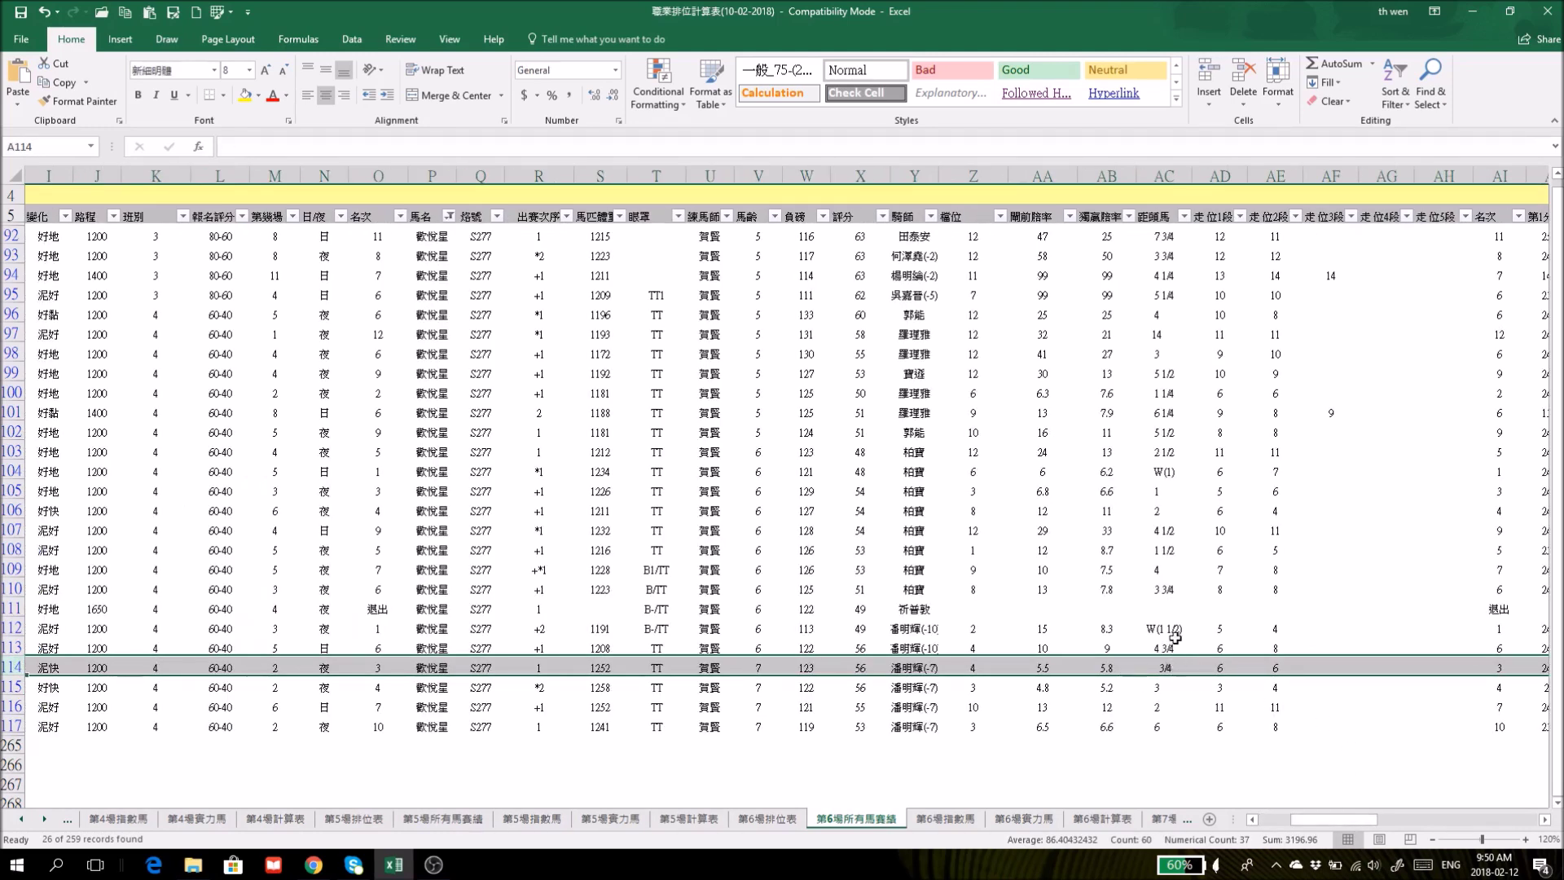
pyautogui.moveTo(1359, 825); pyautogui.dragTo(1207, 824)
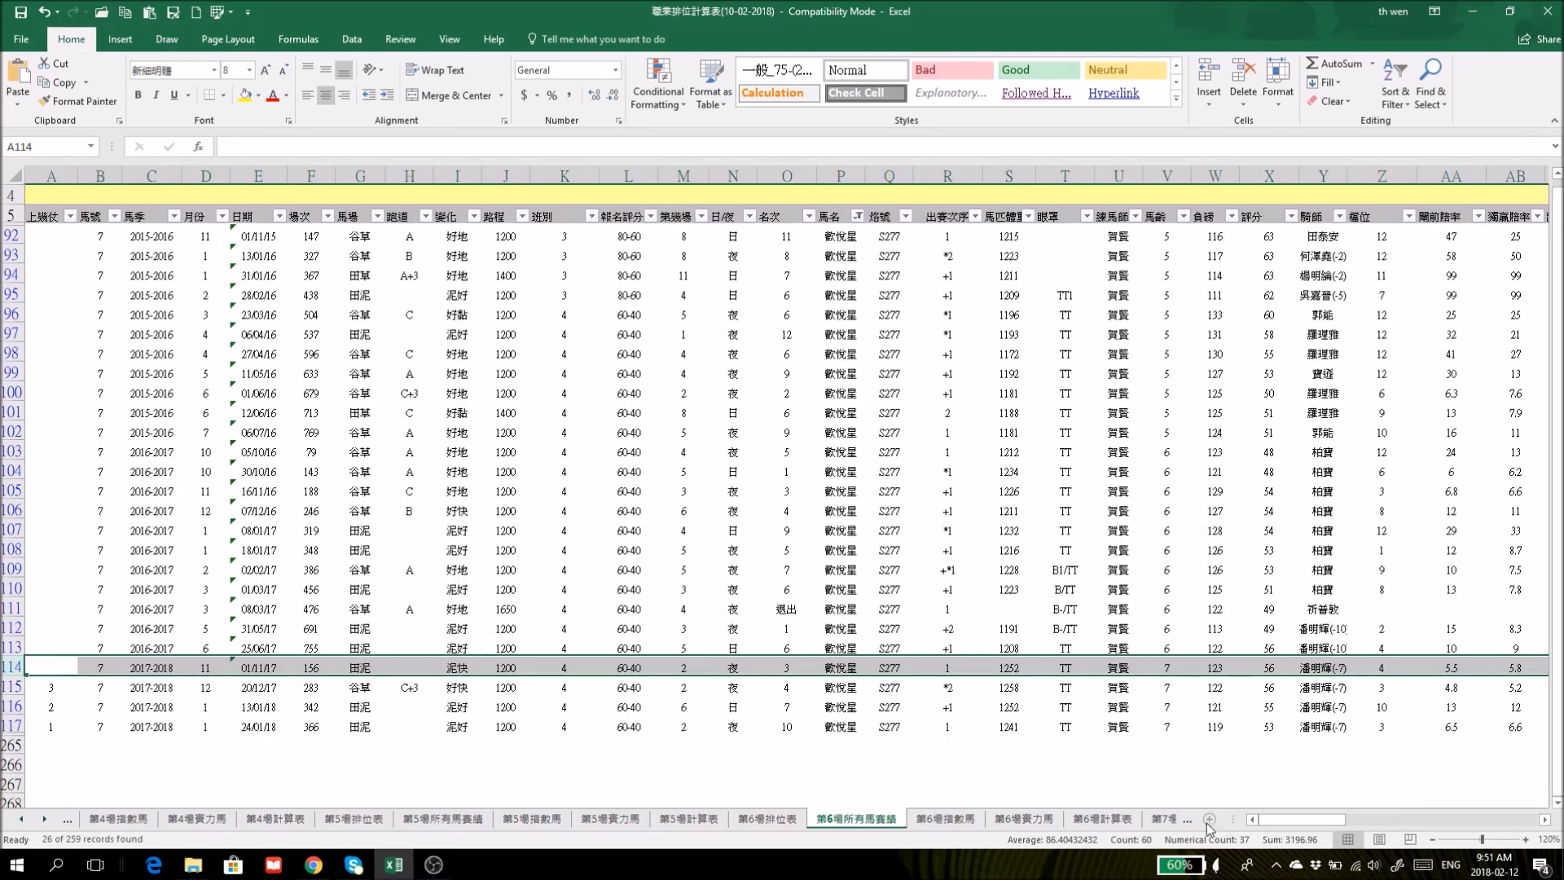
# Go to the 心水馬 list on the 第6場實力馬 sheet and highlight 歡悅星 with its horse number.
pyautogui.click(1026, 819)
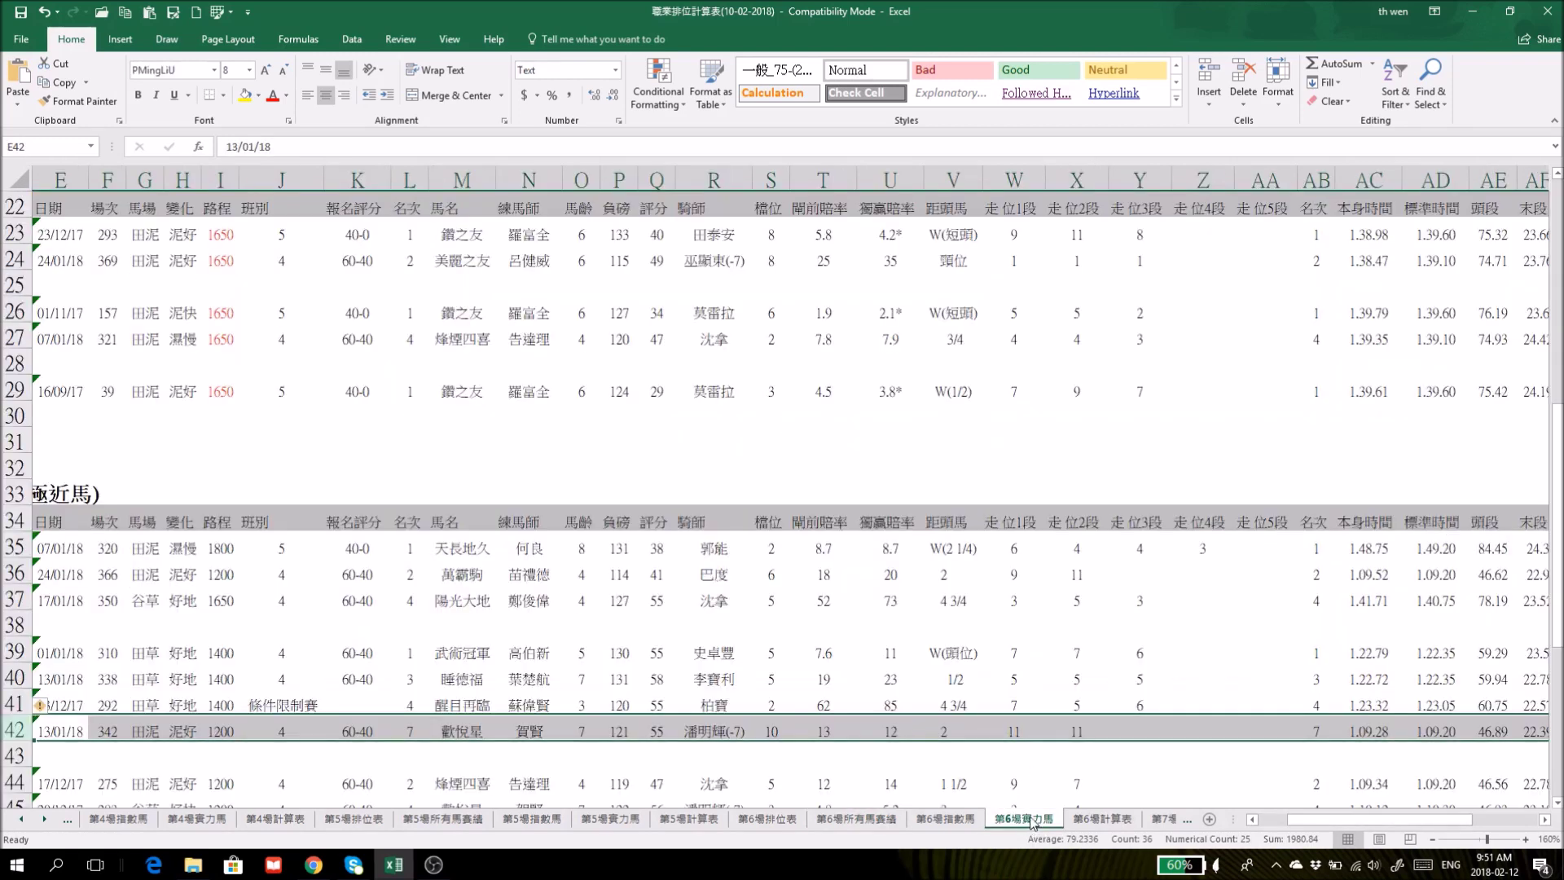
pyautogui.scroll(-6, 1034, 769)
pyautogui.scroll(-1, 1038, 769)
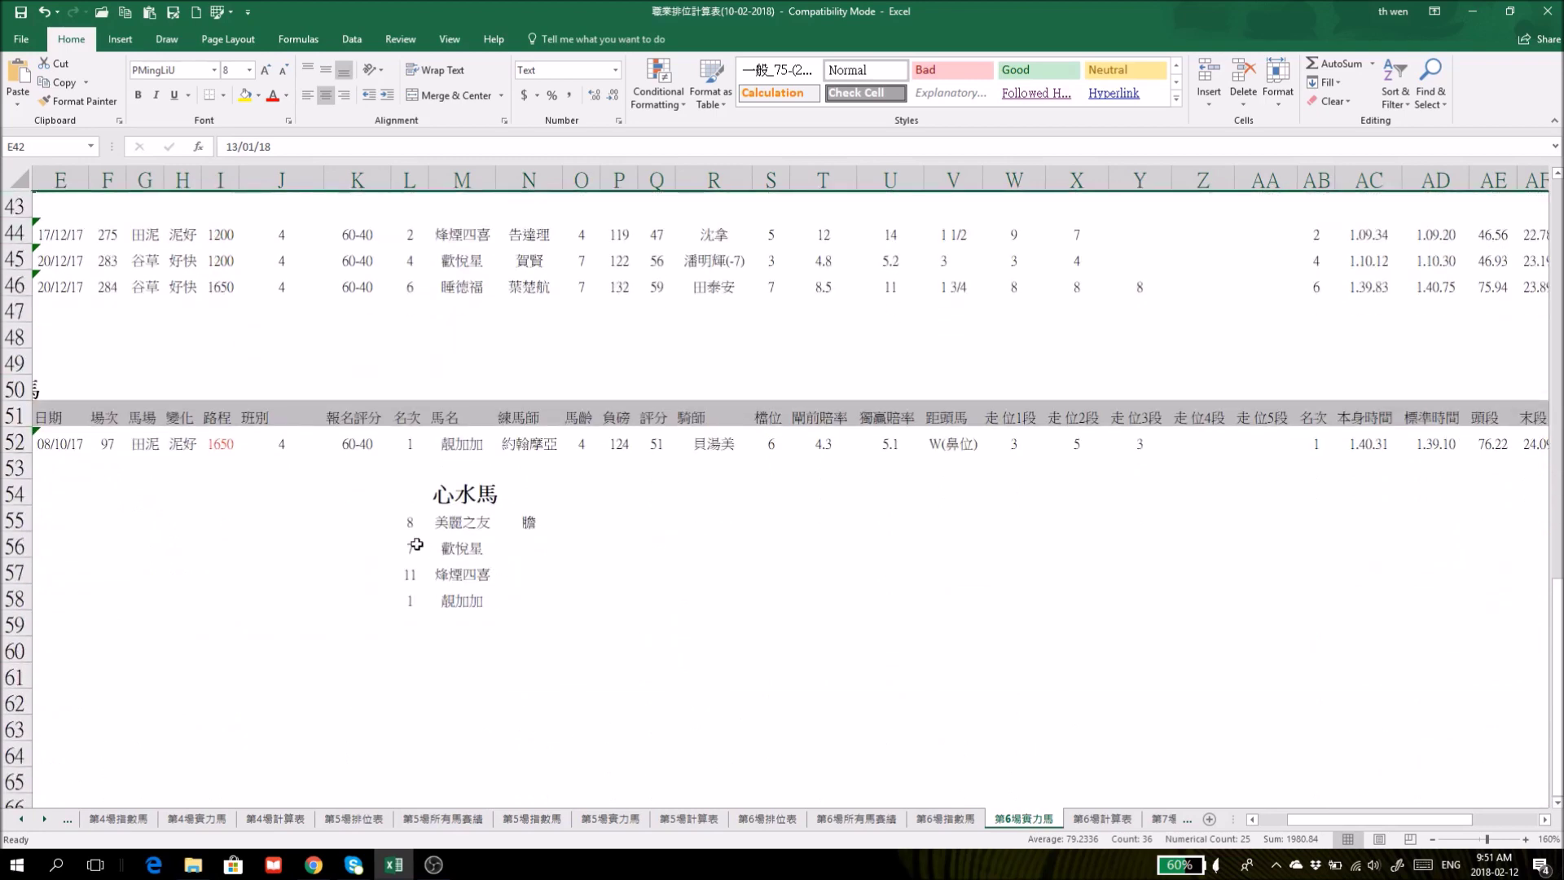
pyautogui.moveTo(417, 544); pyautogui.dragTo(464, 547)
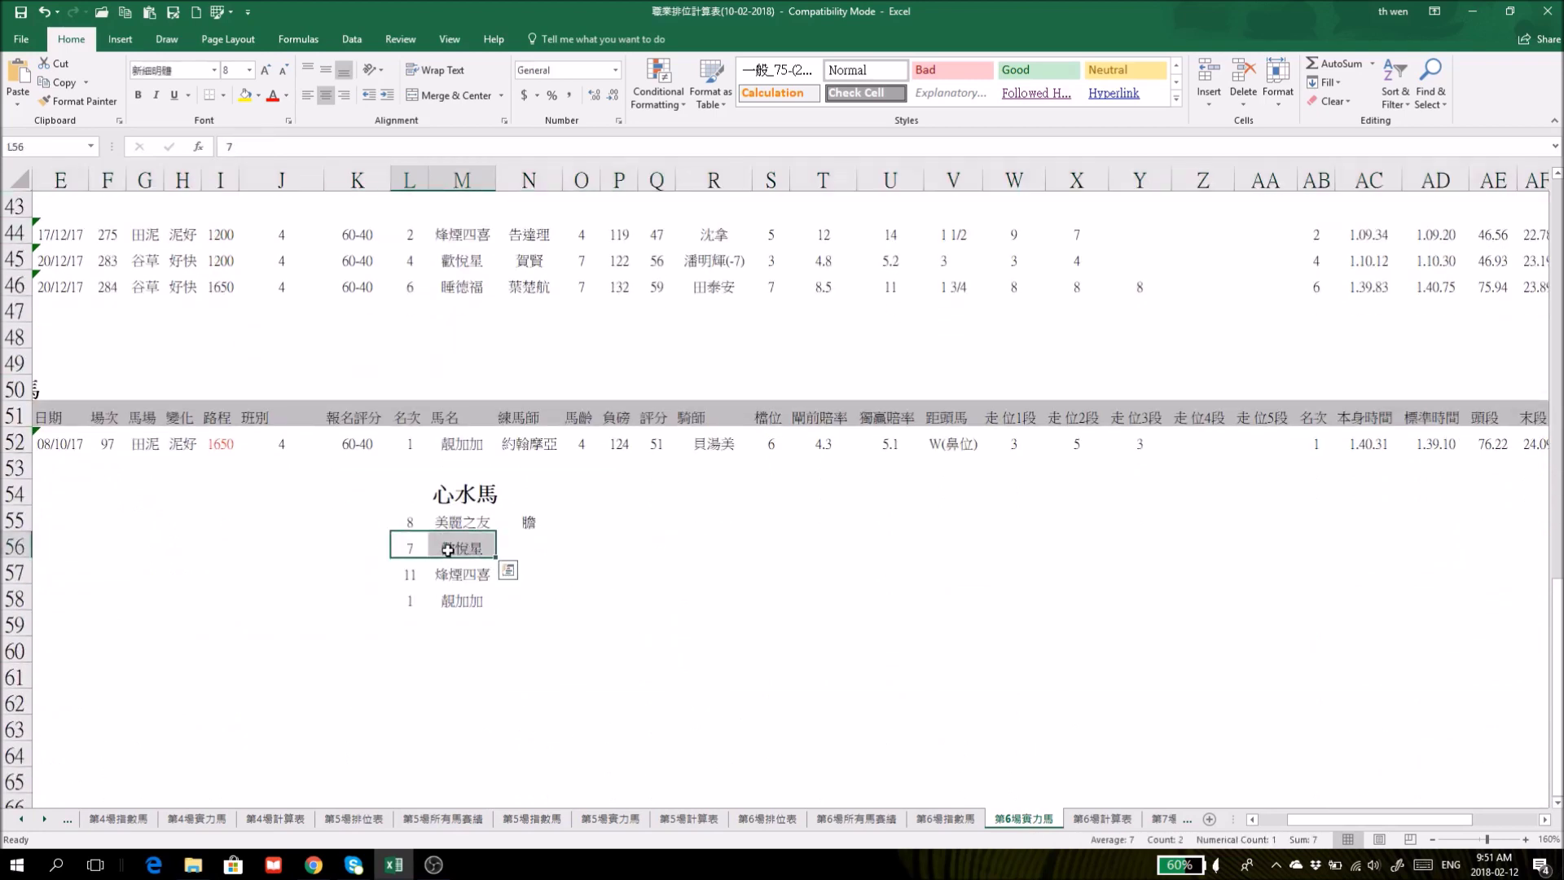
pyautogui.moveTo(411, 547); pyautogui.dragTo(464, 548)
# Set the 上幾仗 filter on the 第6場計算表 sheet to (All), including blanks, and select 靚加加 in row 41.
pyautogui.click(1126, 819)
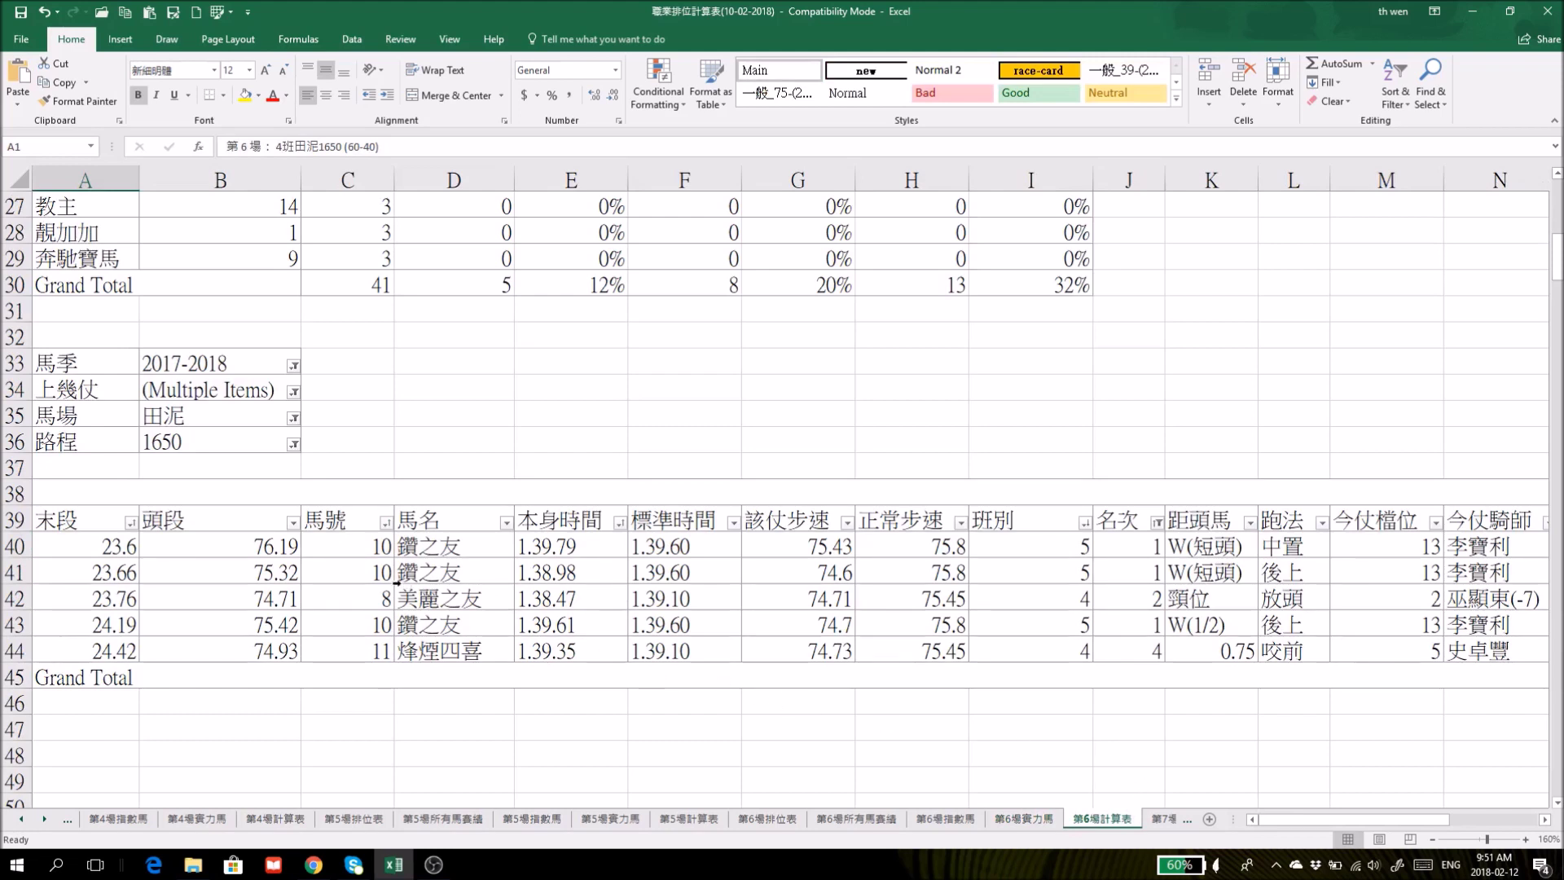
pyautogui.click(293, 392)
pyautogui.click(428, 549)
pyautogui.click(294, 393)
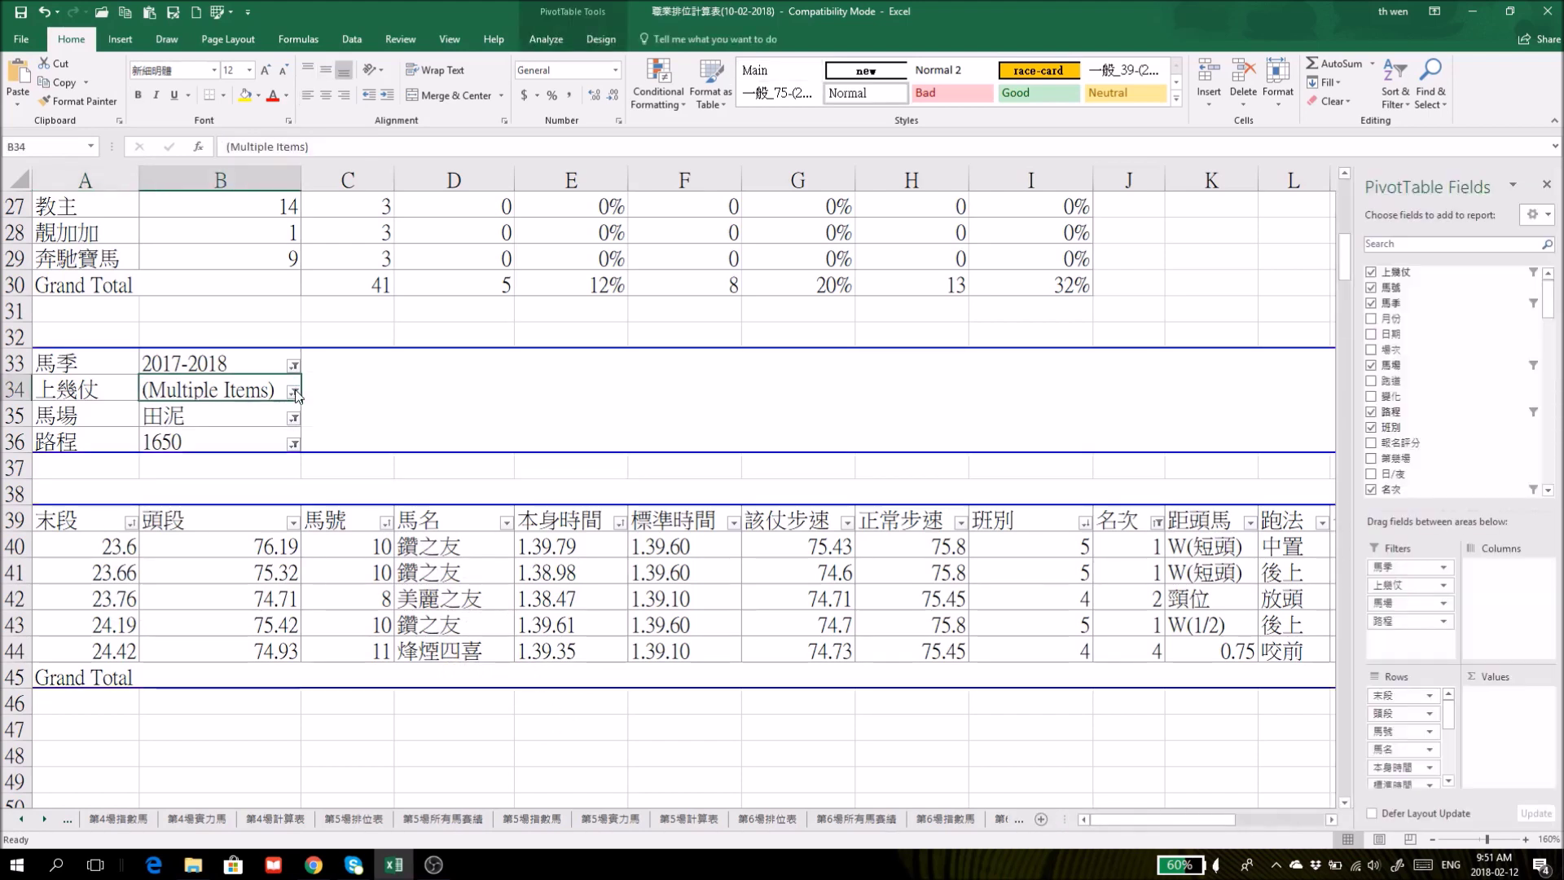
pyautogui.click(130, 483)
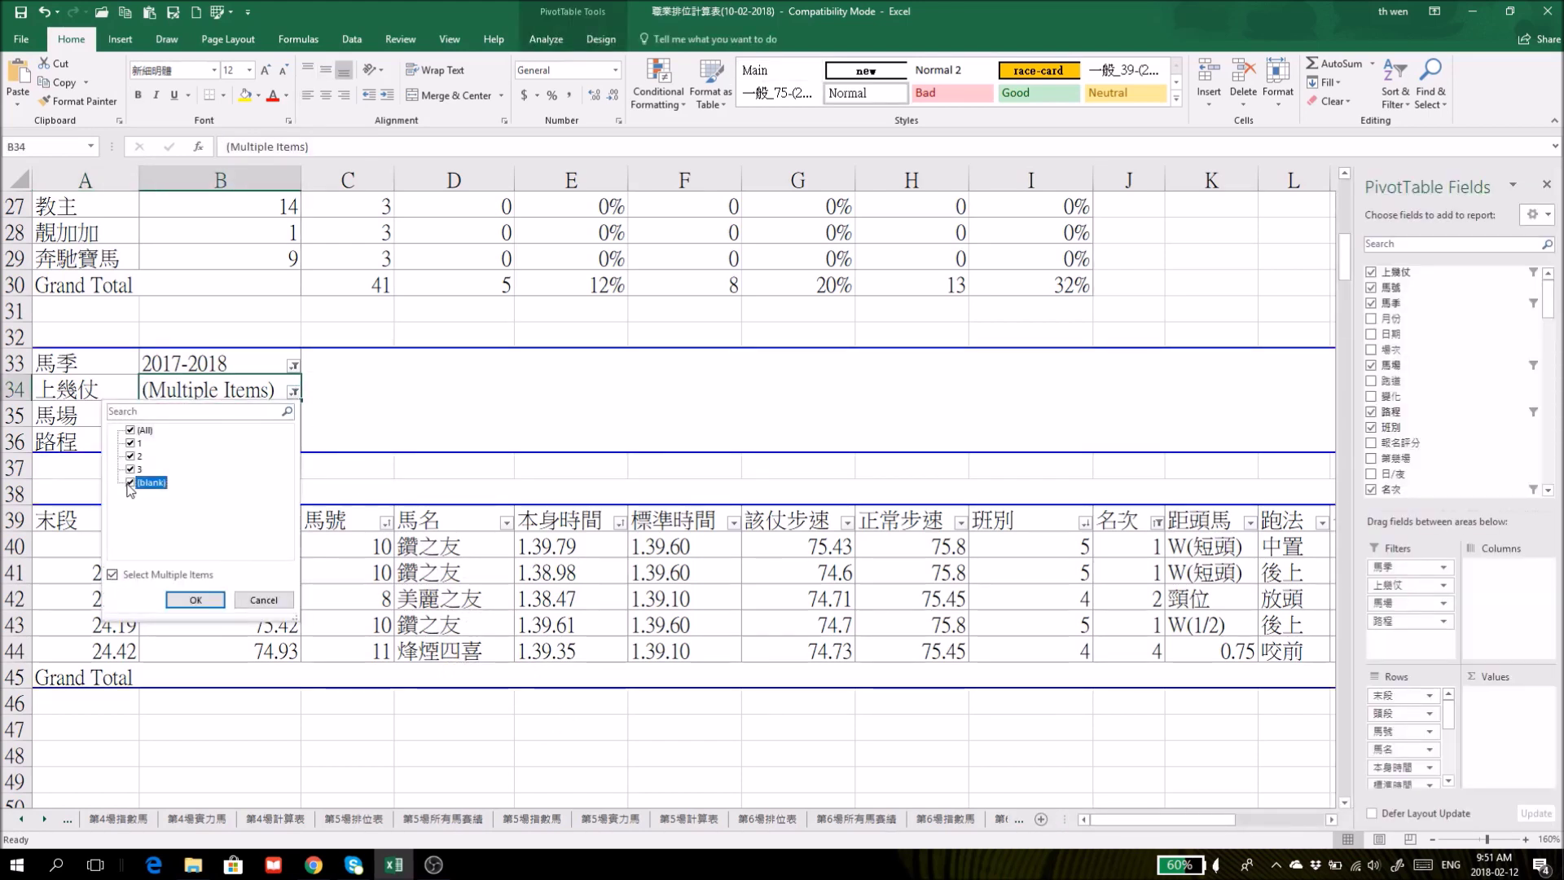
pyautogui.click(195, 599)
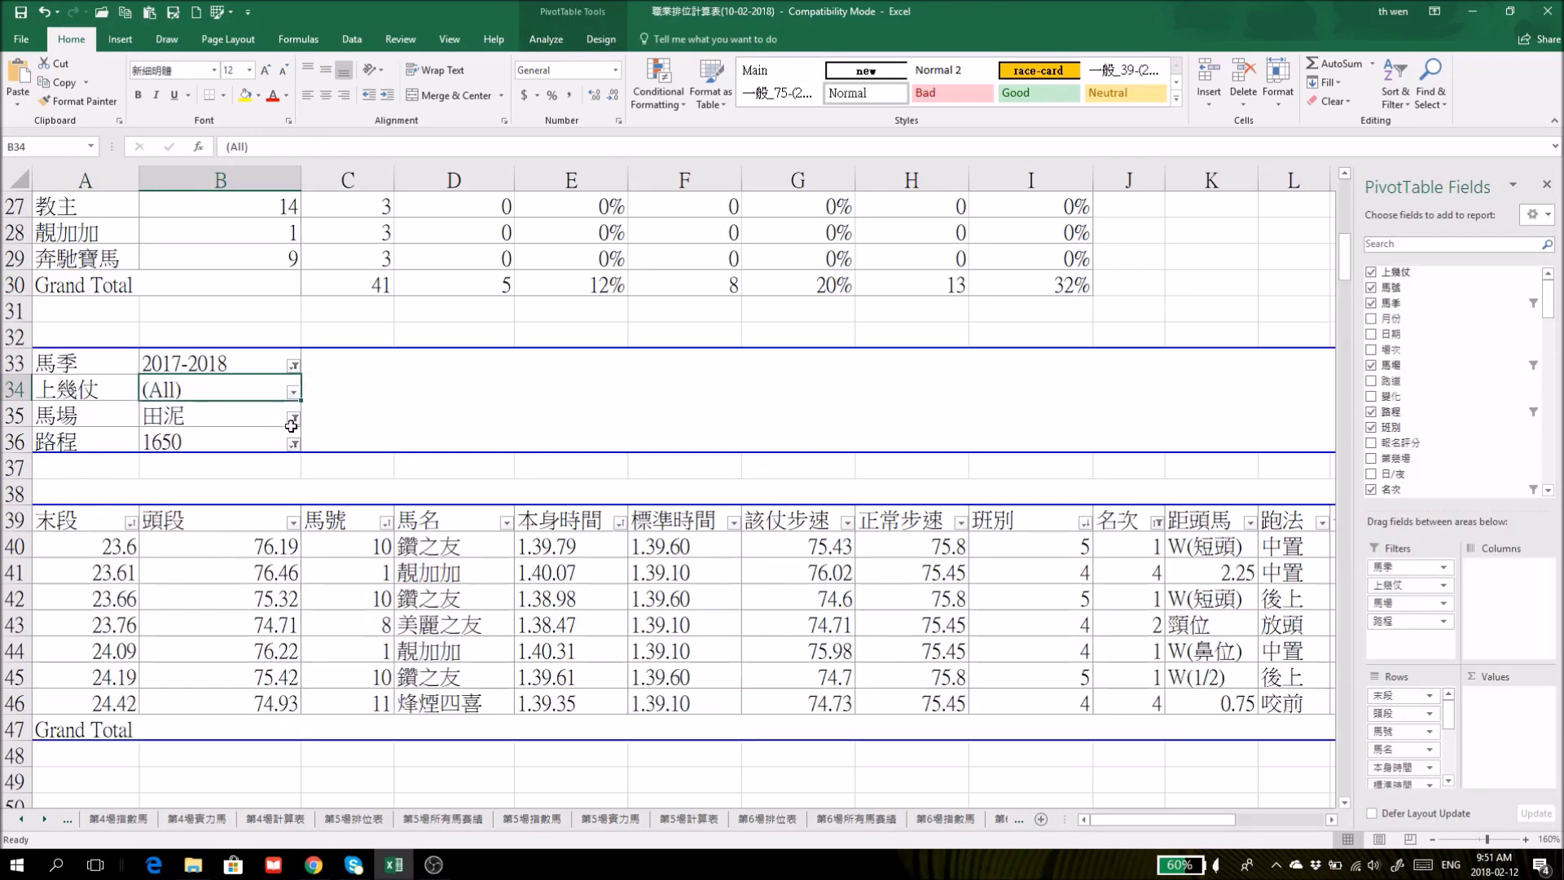
pyautogui.click(442, 573)
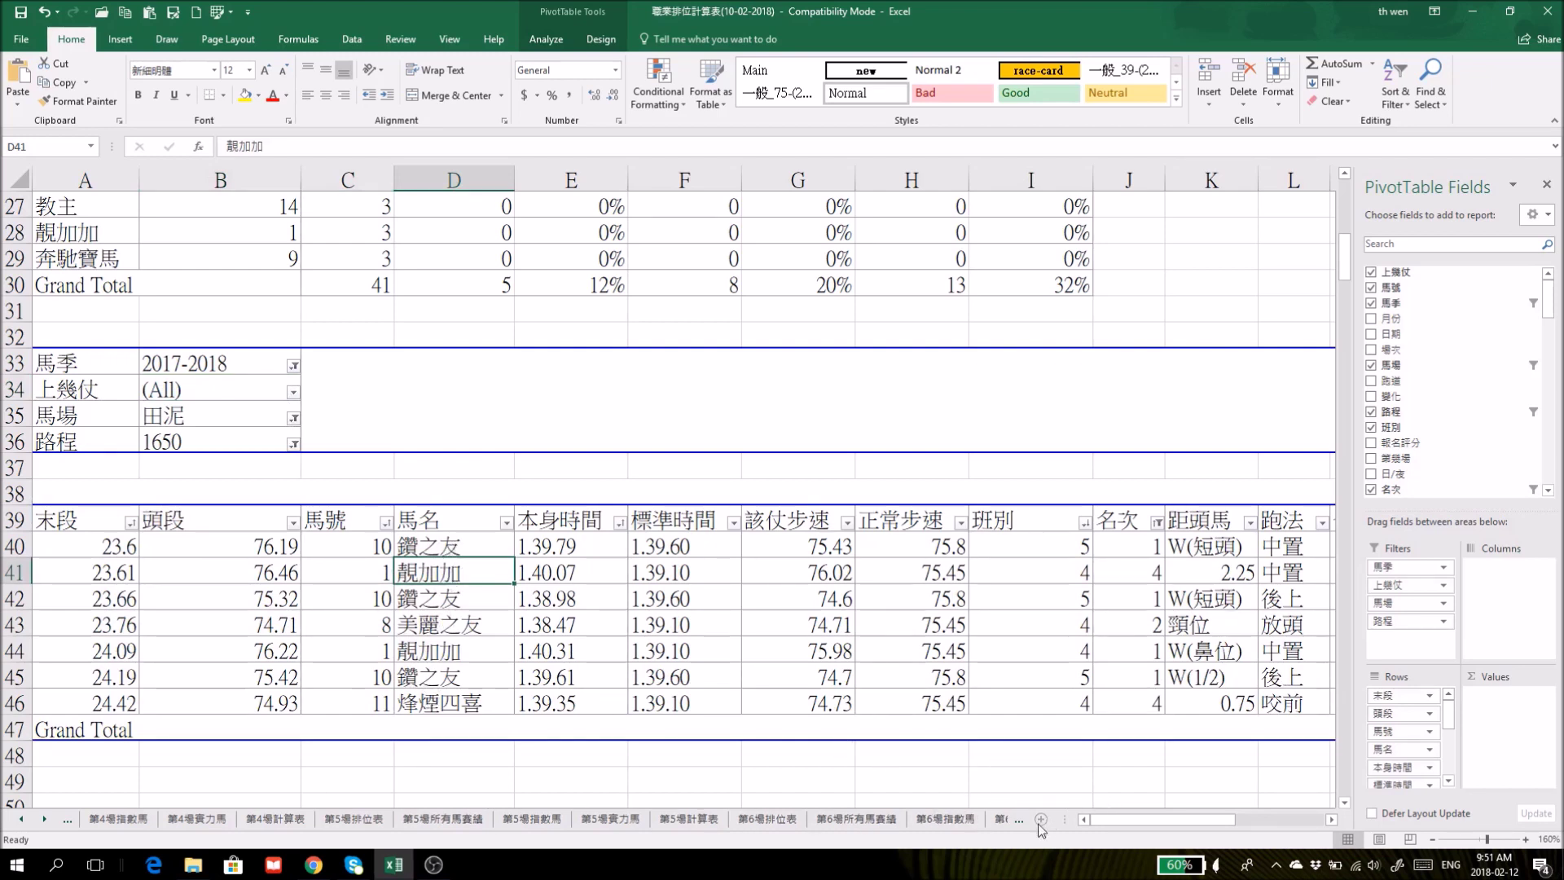
# Return to the 第6場實力馬 sheet and highlight 歡悅星, 烽煙四喜 and 靚加加 in the 心水馬 list.
pyautogui.click(998, 819)
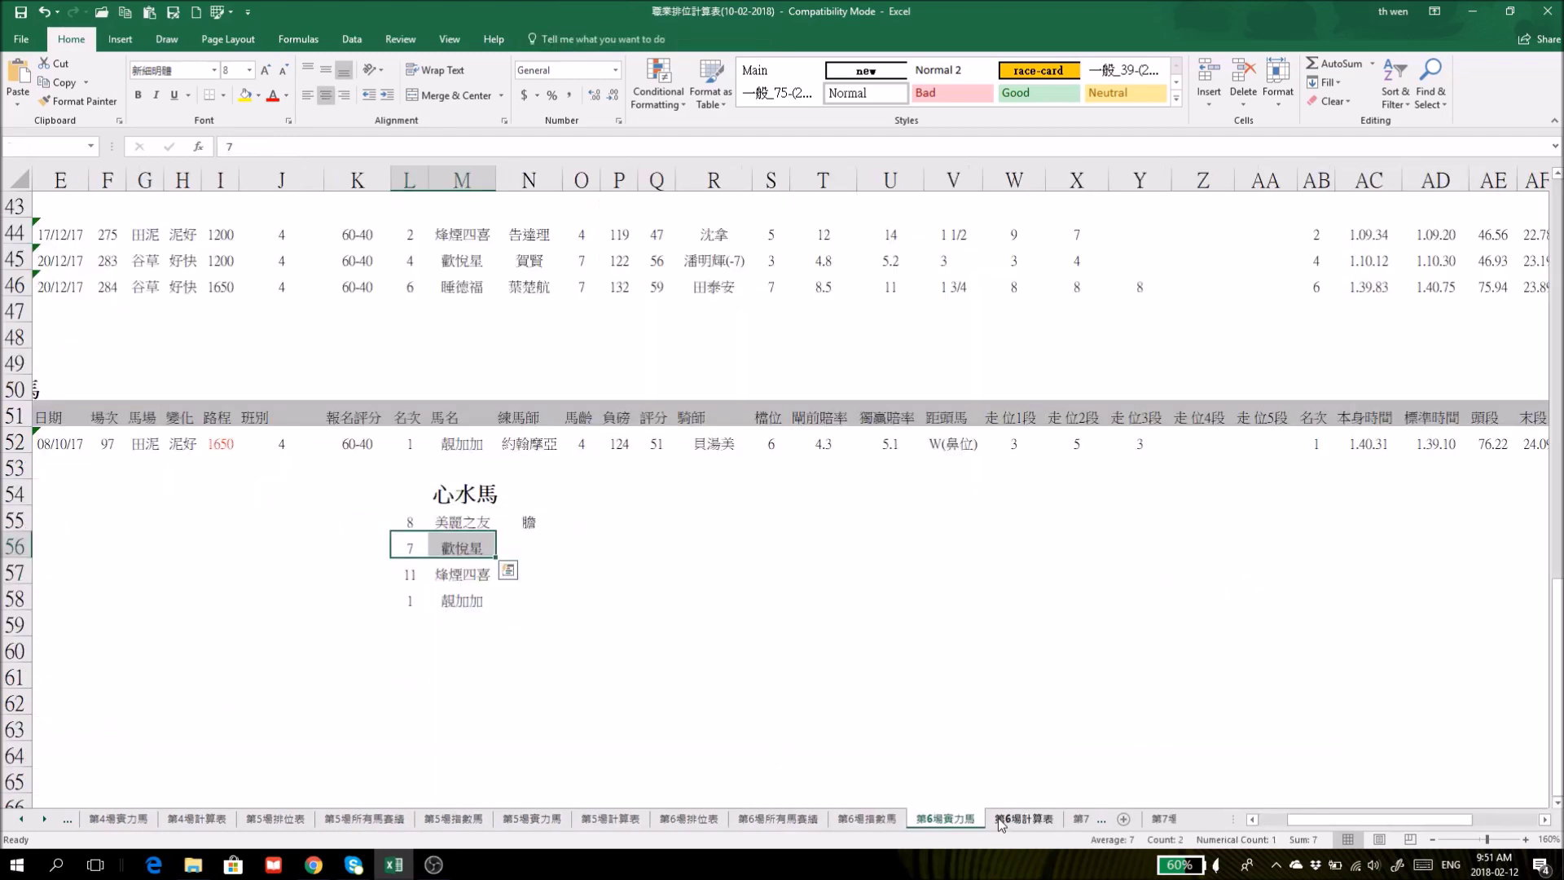
pyautogui.click(747, 683)
pyautogui.click(607, 601)
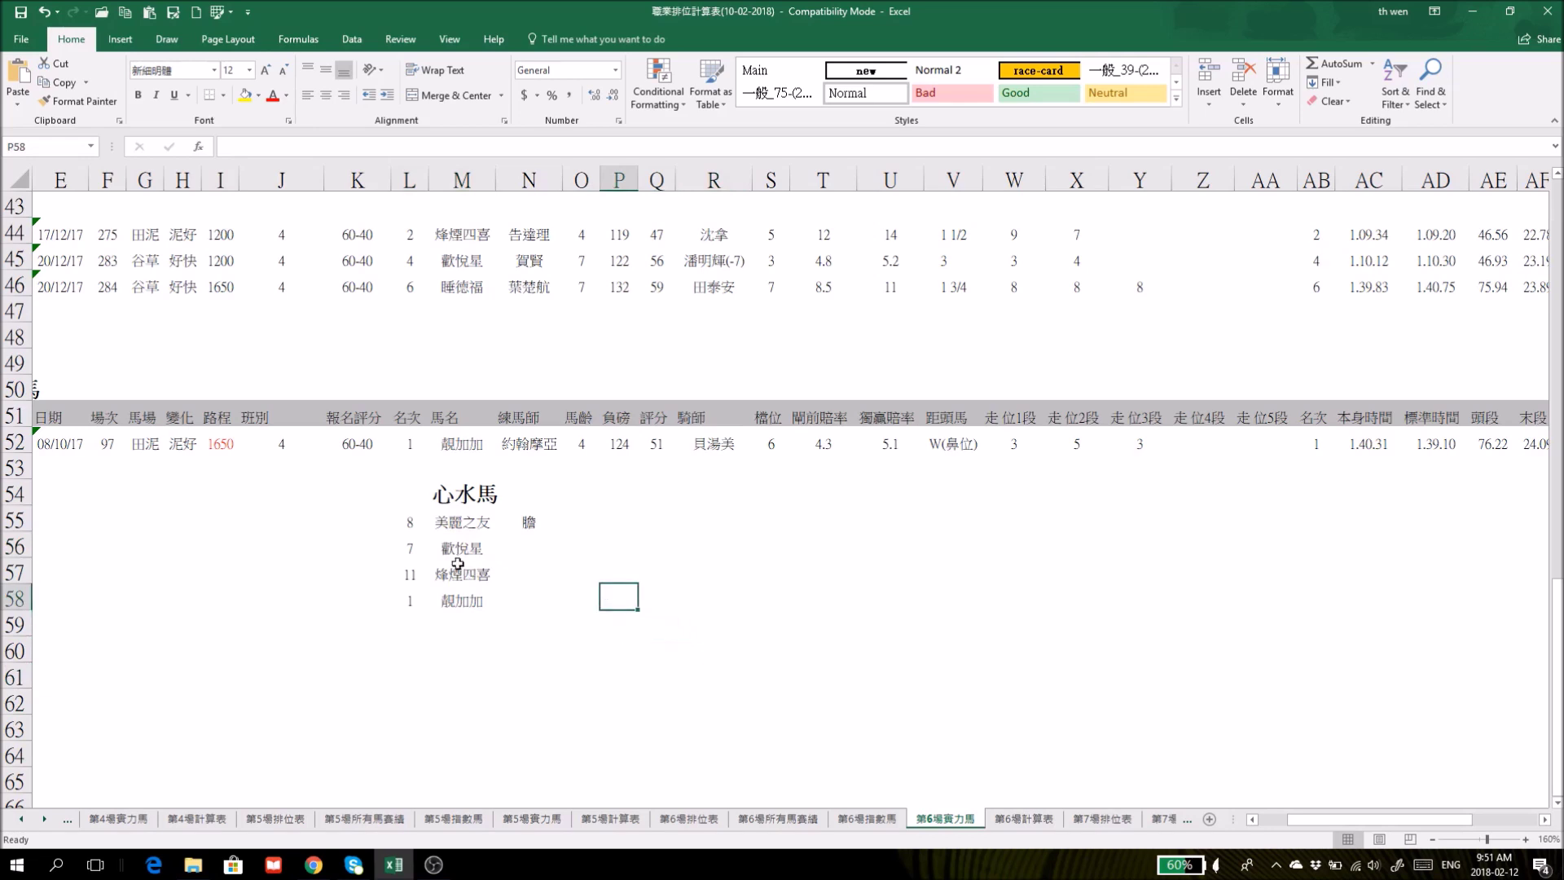
pyautogui.moveTo(425, 548); pyautogui.dragTo(494, 599)
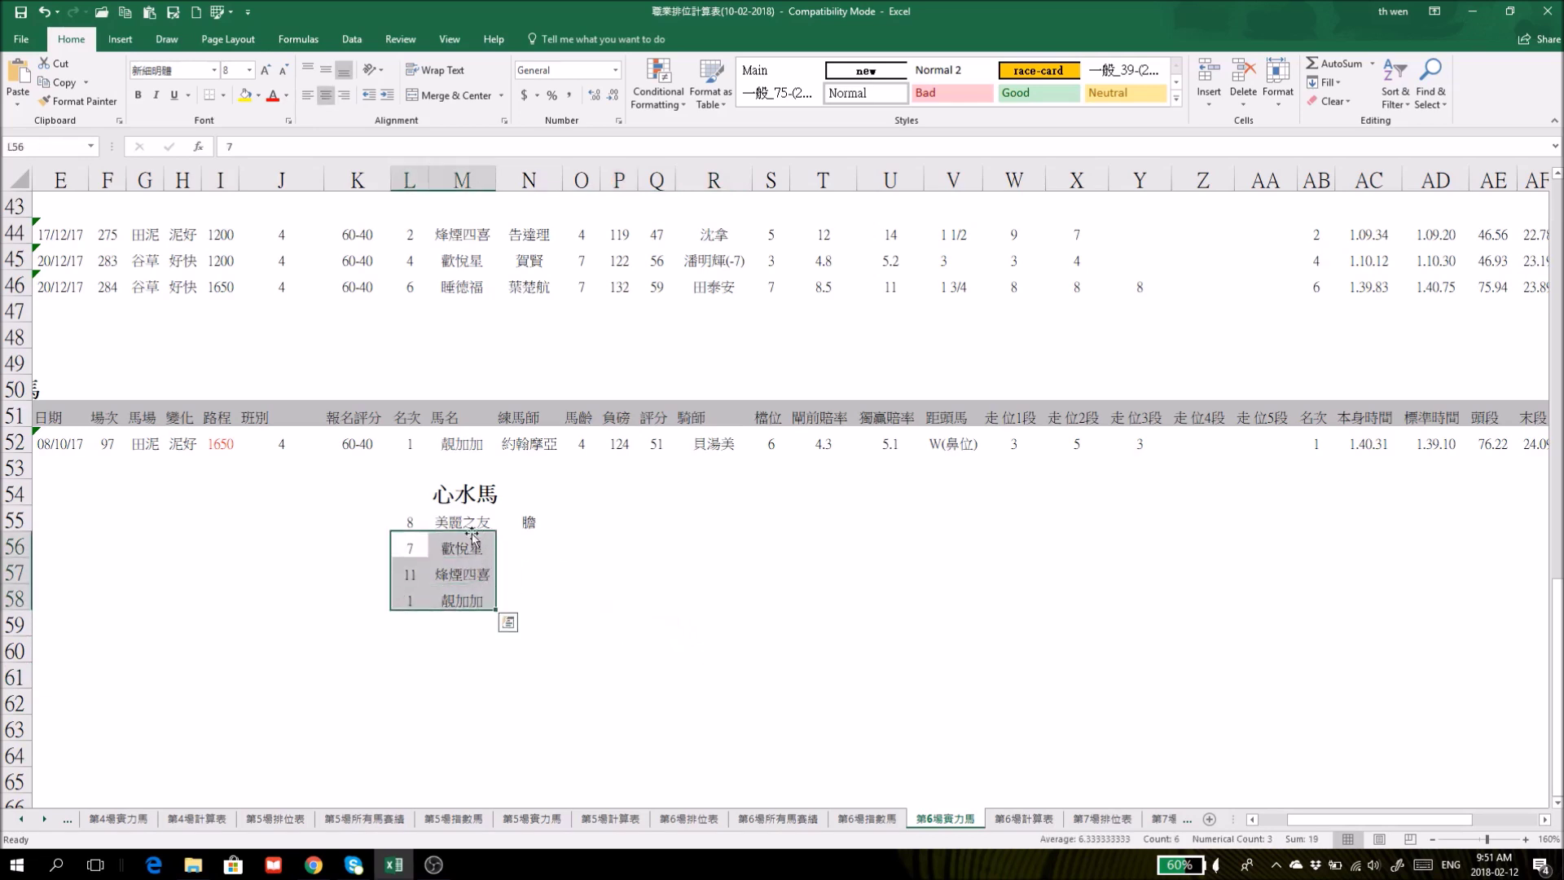
# Open the 第6場排位表 sheet and examine the race finishing order and the 派彩 table.
pyautogui.click(715, 818)
pyautogui.scroll(-8, 1190, 661)
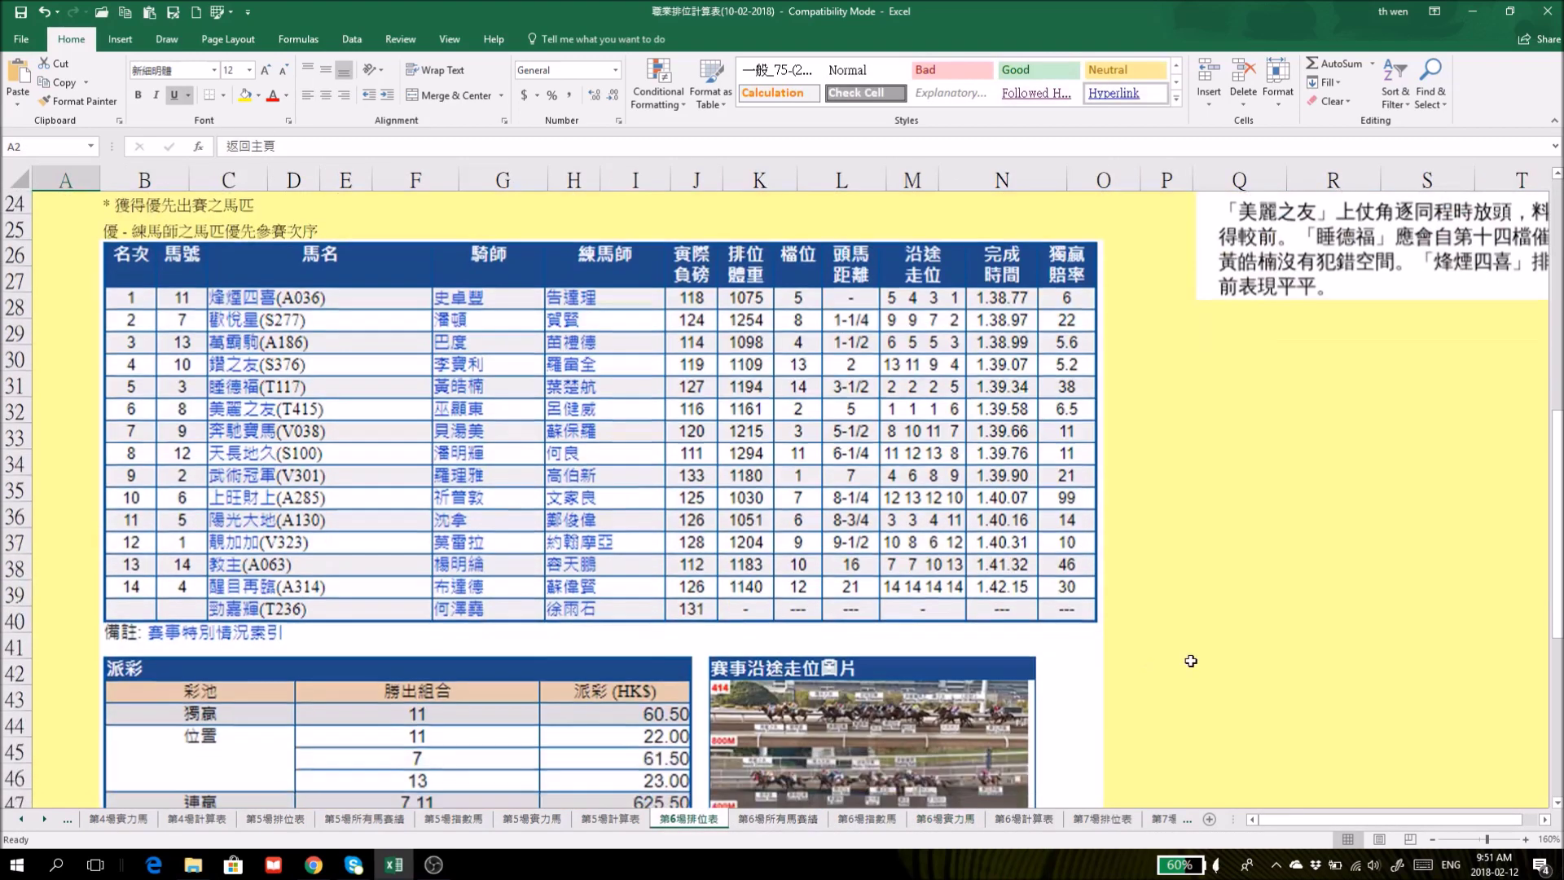
pyautogui.scroll(-1, 1190, 660)
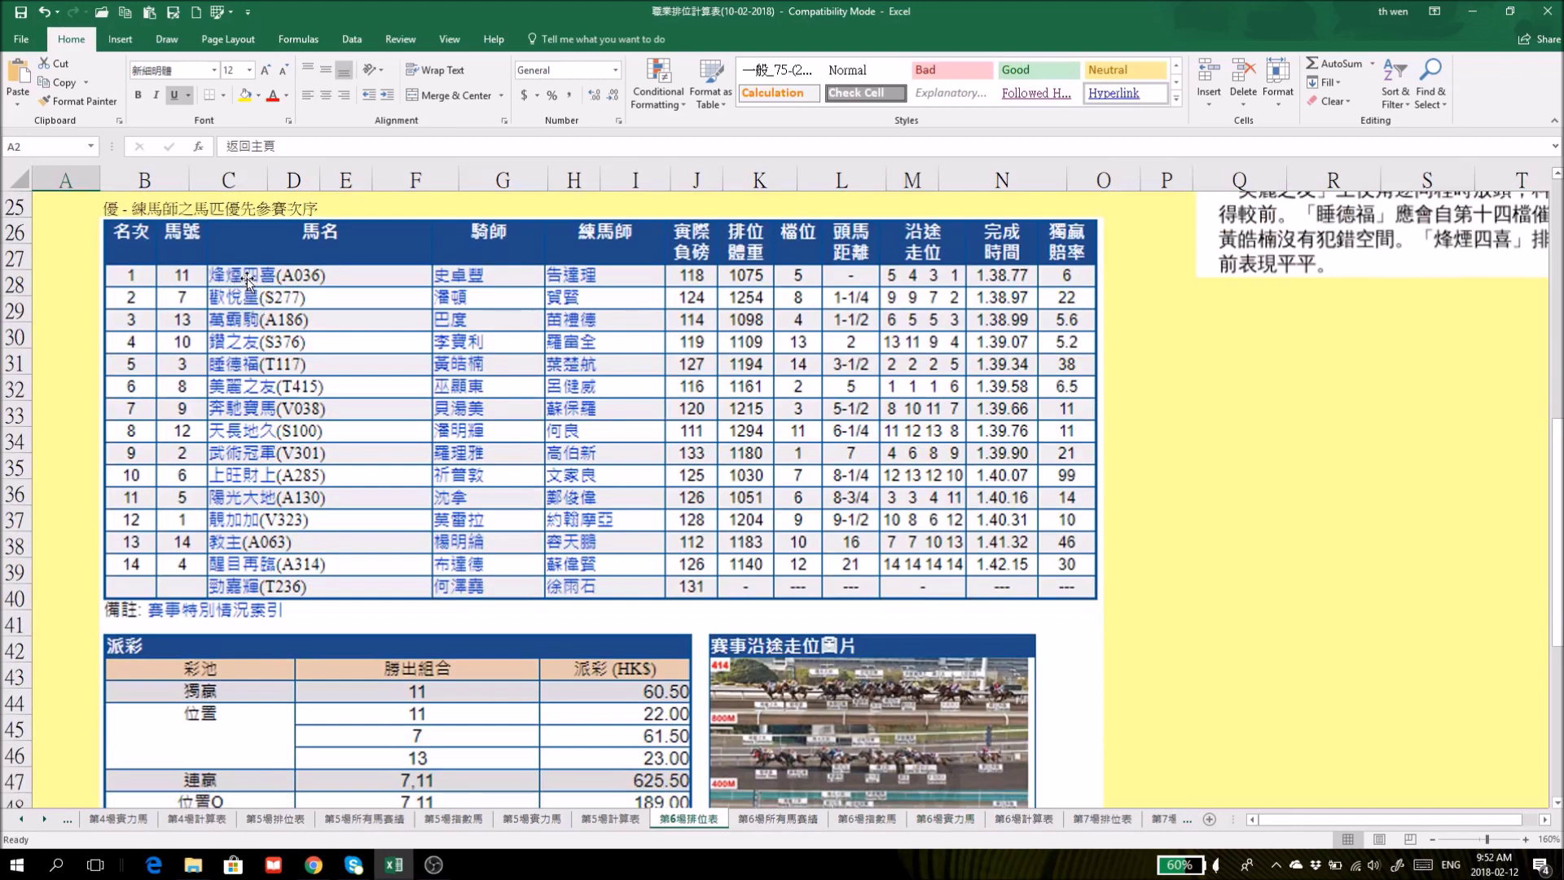
pyautogui.scroll(-2, 1140, 464)
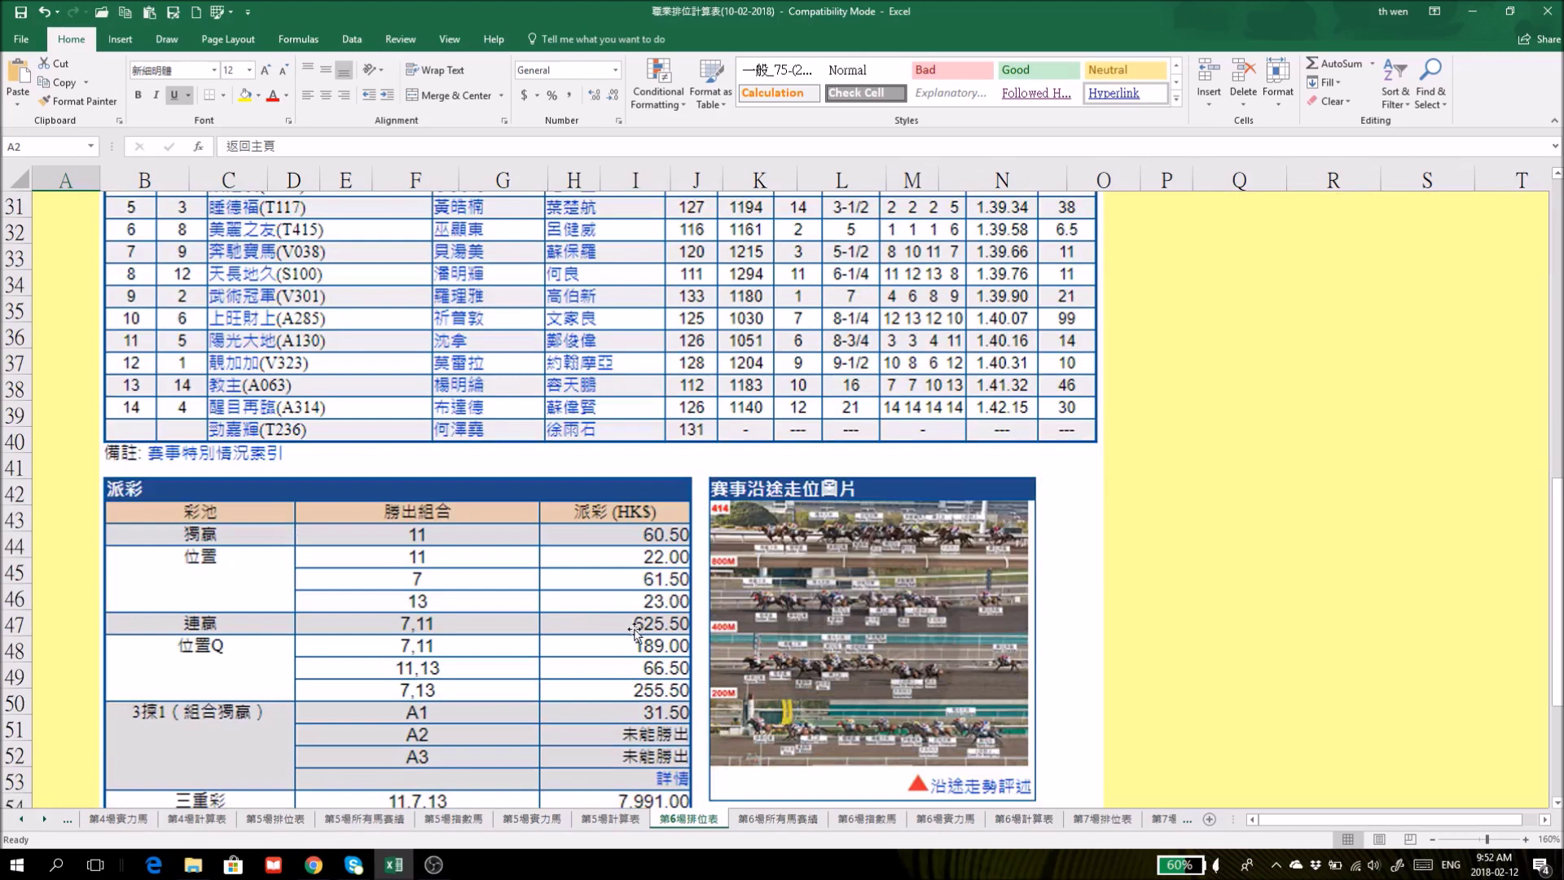